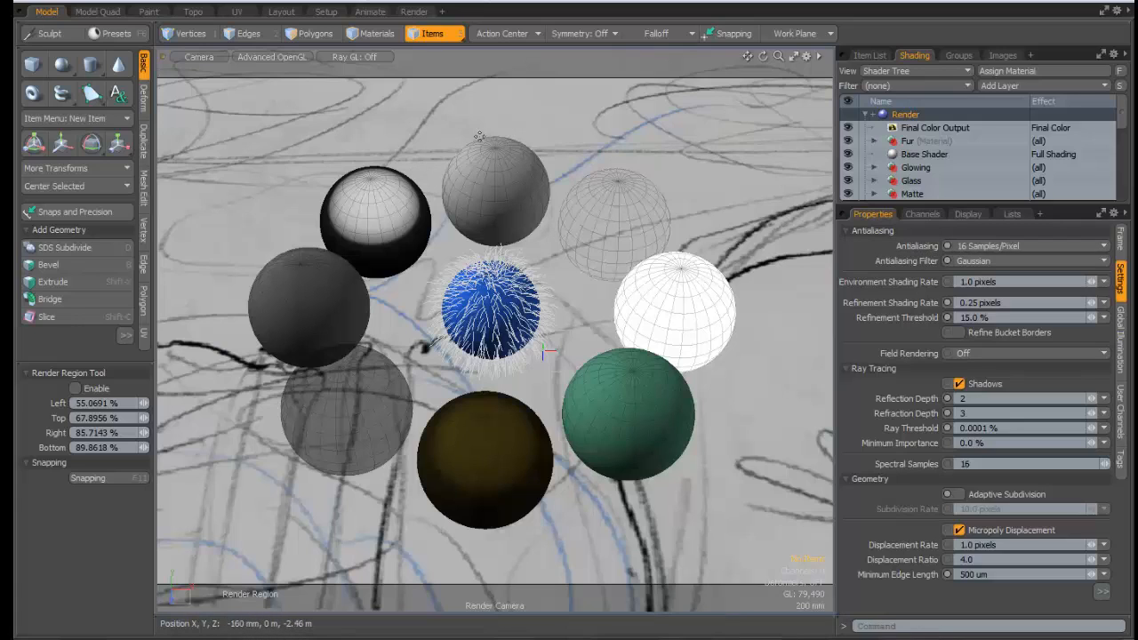
Set the render antialiasing to 1 Sample/Pixel and the antialiasing filter to Box
left_click(1001, 243)
left_click(1001, 196)
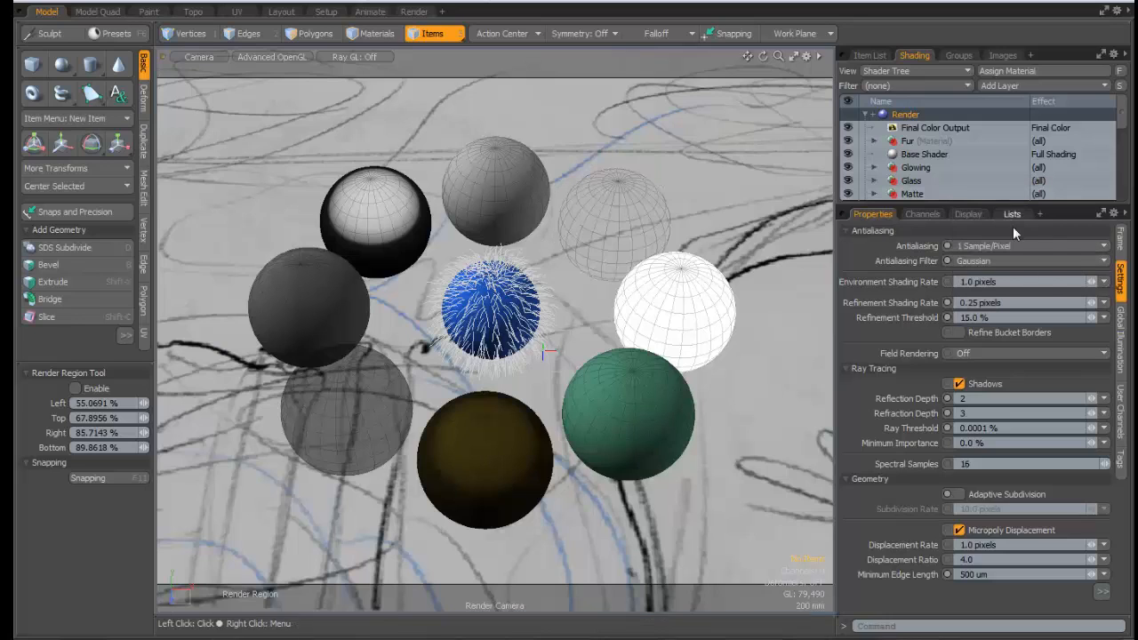
left_click(980, 260)
left_click(974, 237)
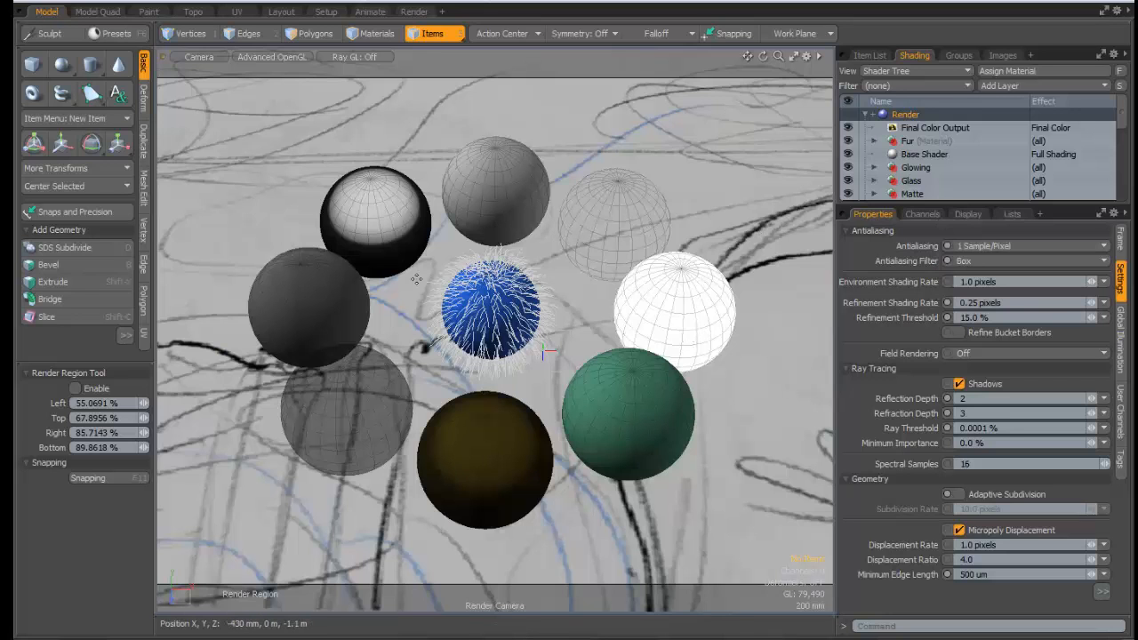
left_click_drag(416, 279, 452, 299, "alt+shift")
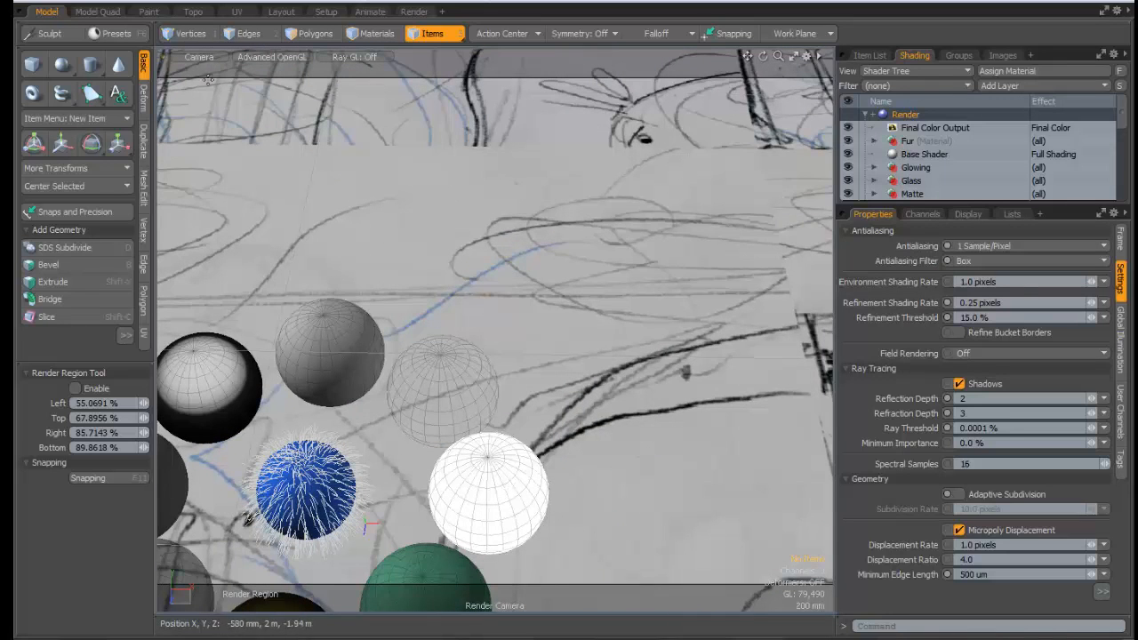
key("ctrl+z")
key("ctrl+z")
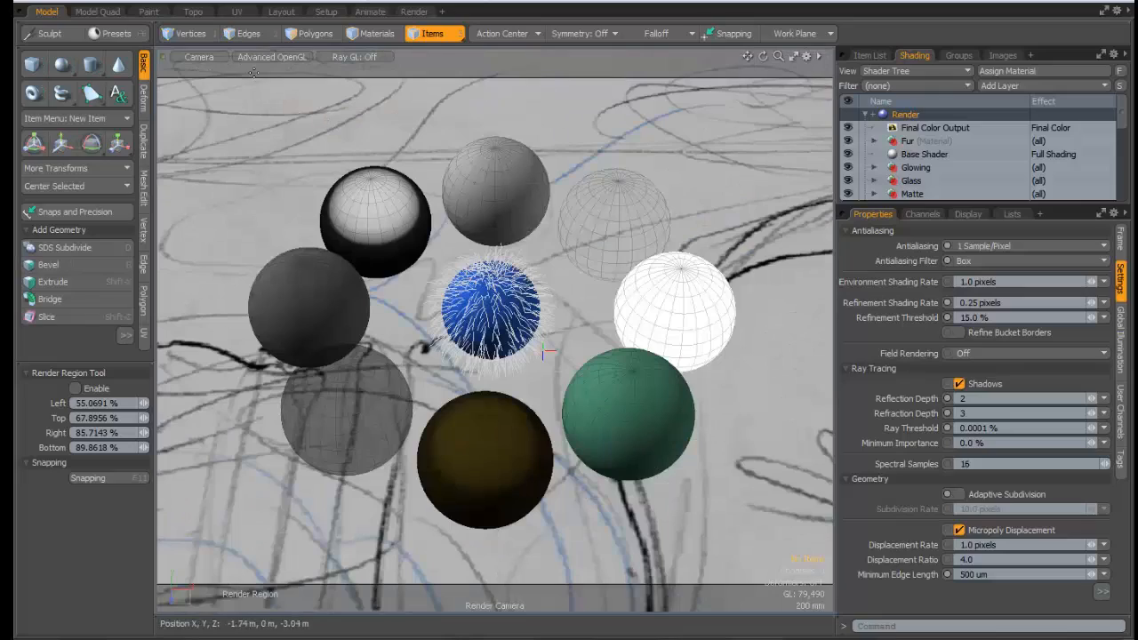
Switch the viewport from the camera to Perspective and frame a close-up of the grey sphere's edge
left_click(203, 61)
left_click(203, 46)
left_click_drag(580, 205, 293, 257, "alt")
left_click_drag(657, 293, 472, 163, "alt")
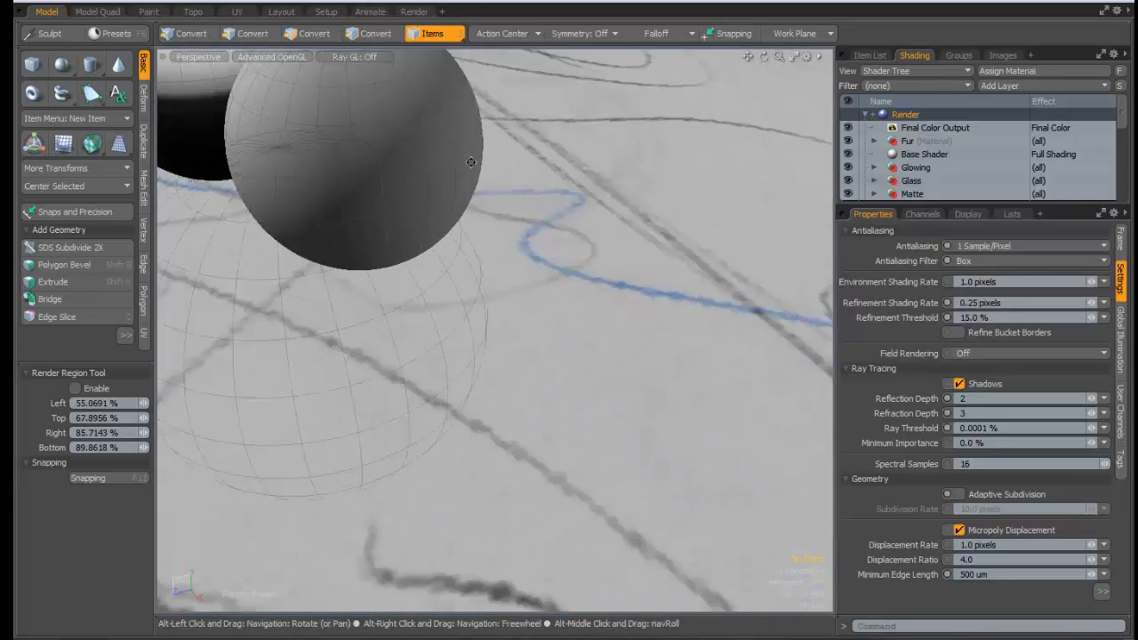
left_click_drag(473, 214, 432, 228, "alt+shift")
left_click_drag(432, 227, 515, 222, "ctrl+alt")
Render the current view and display the result at 100% zoom
left_click(415, 11)
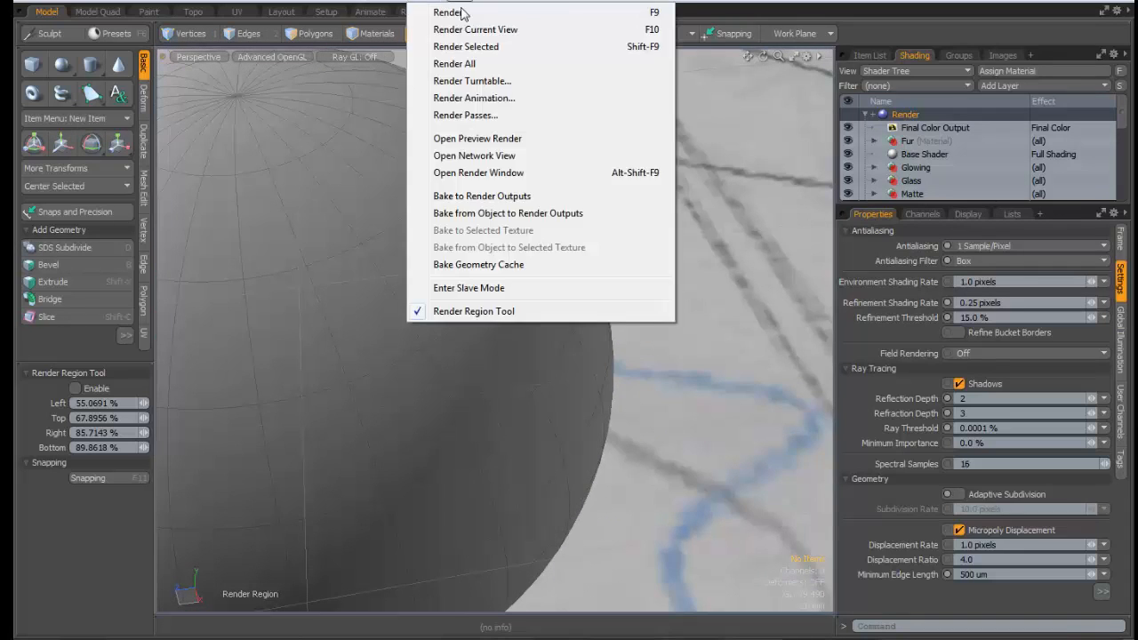
left_click(444, 30)
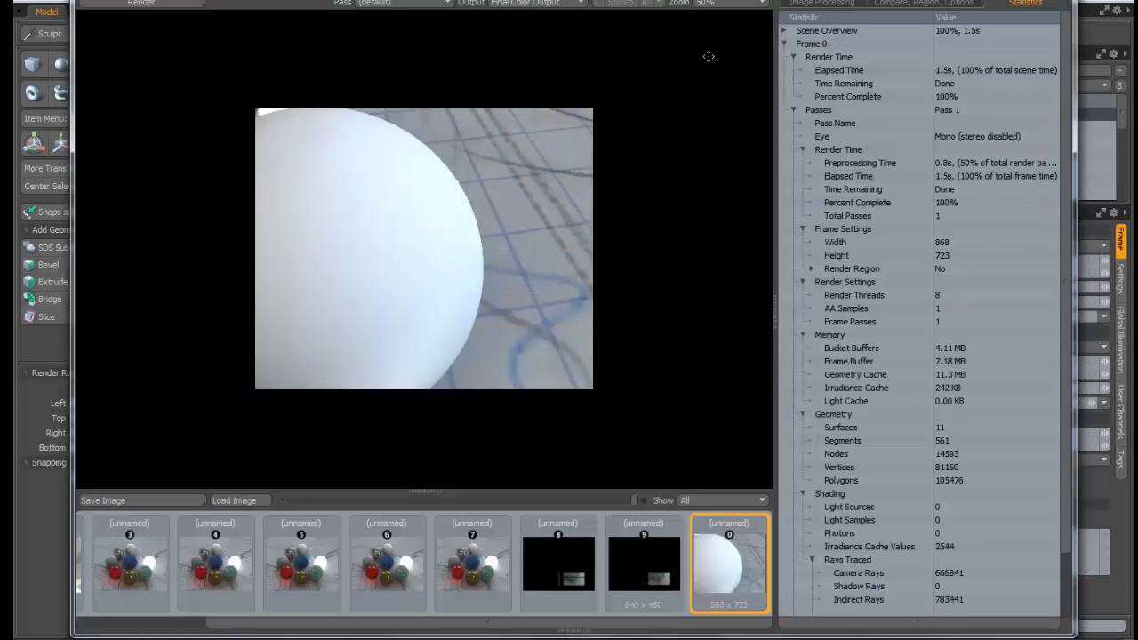
left_click(723, 7)
left_click(710, 38)
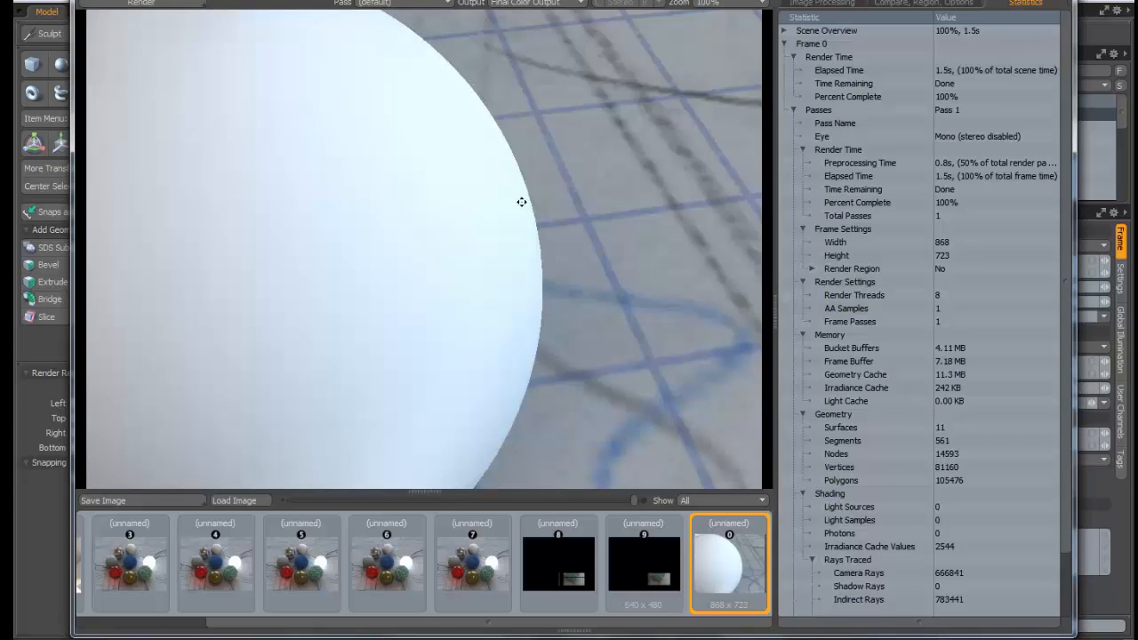
Examine the pixels along the sphere's edge in the 1-sample render at 1600% zoom
scroll(545, 334, "up", 4)
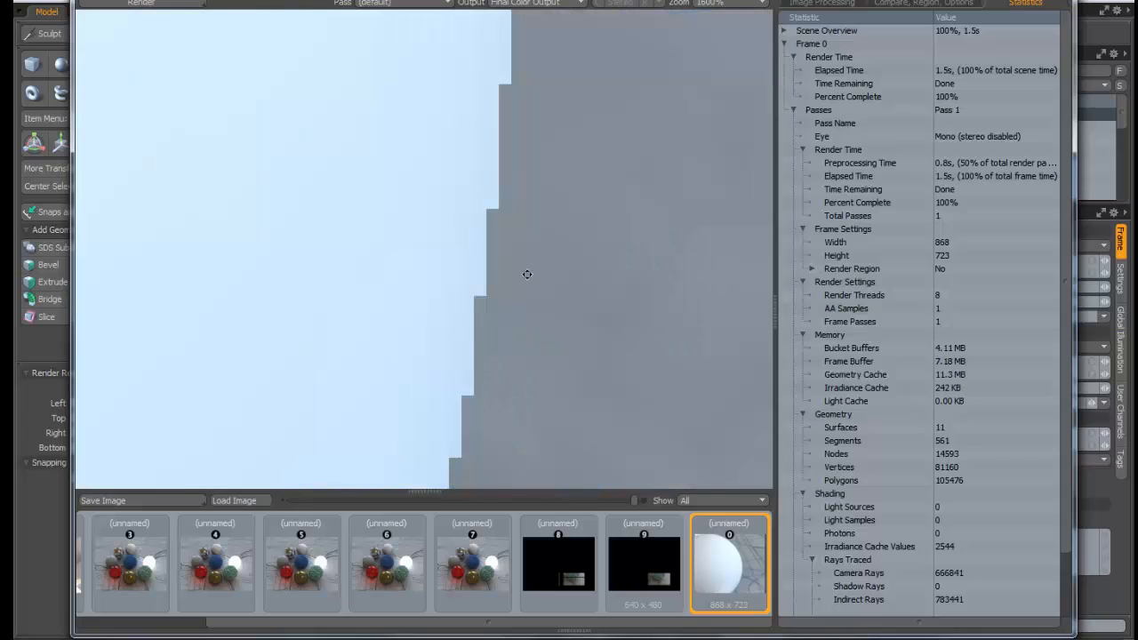
scroll(491, 185, "down", 2)
scroll(501, 204, "up", 2)
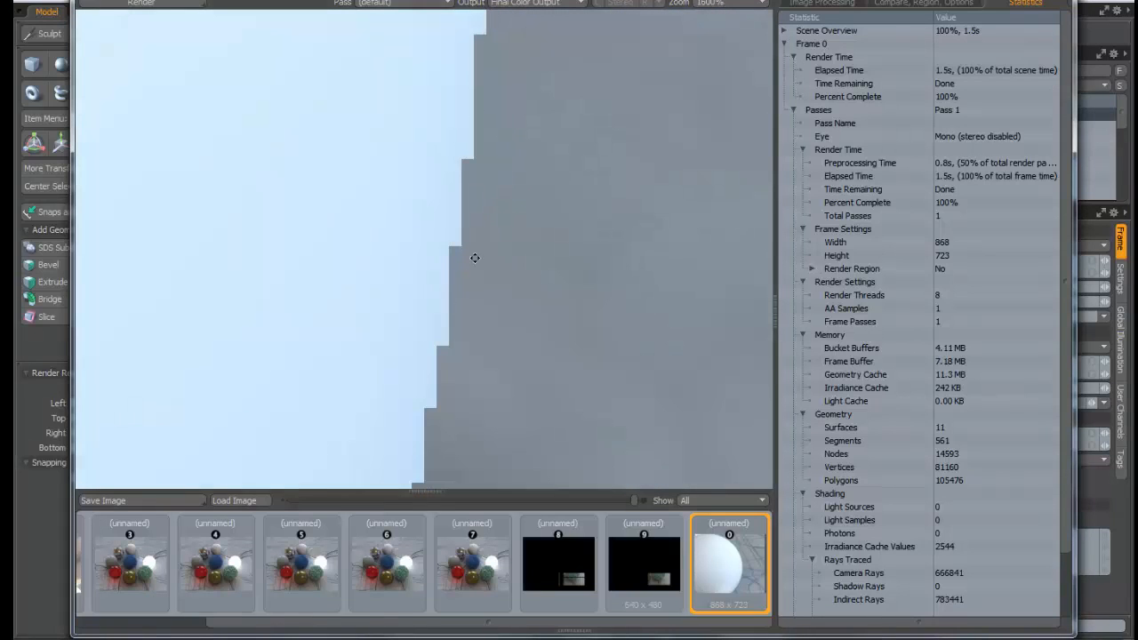
scroll(475, 258, "down", 2)
scroll(480, 261, "up", 2)
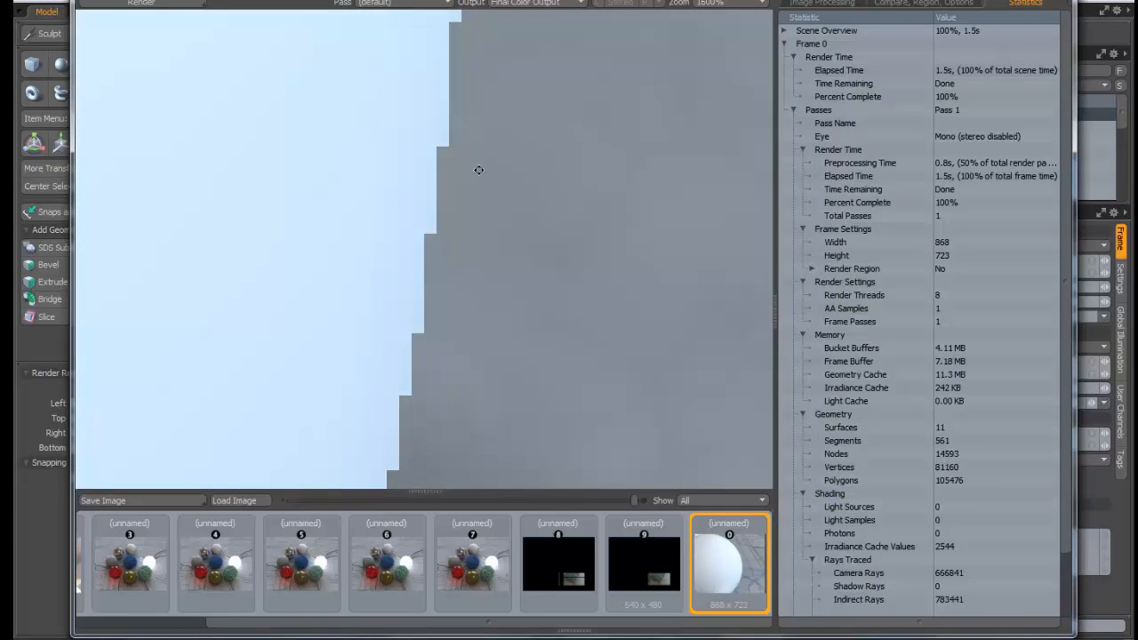
scroll(415, 71, "down", 1)
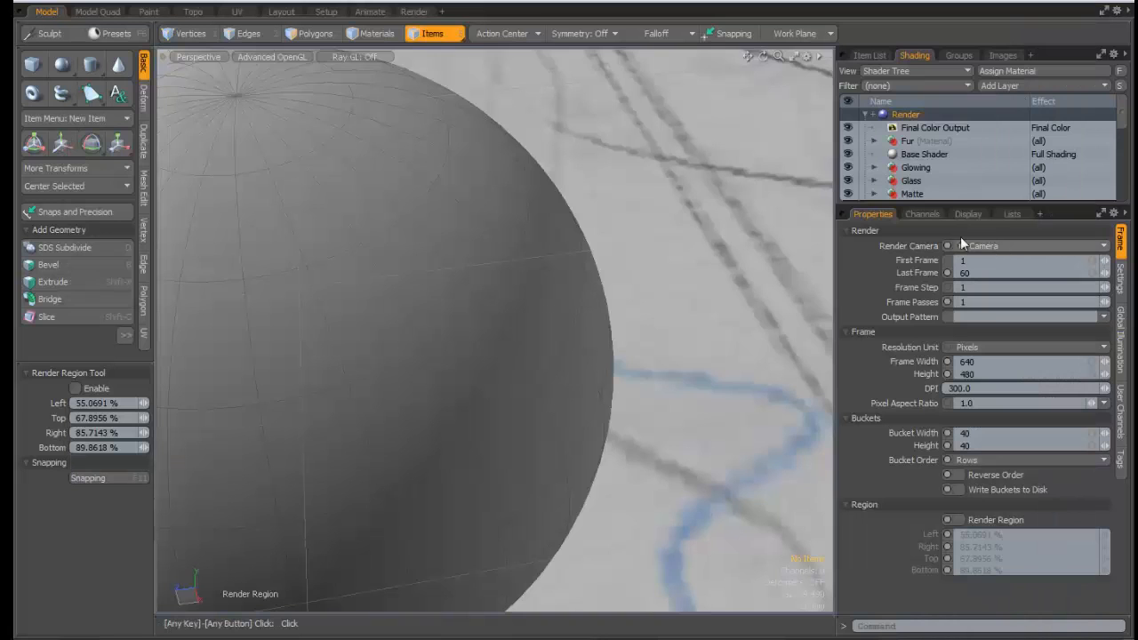
Set the Render item's antialiasing to 2 Samples/Pixel
left_click_drag(1122, 112, 1126, 189)
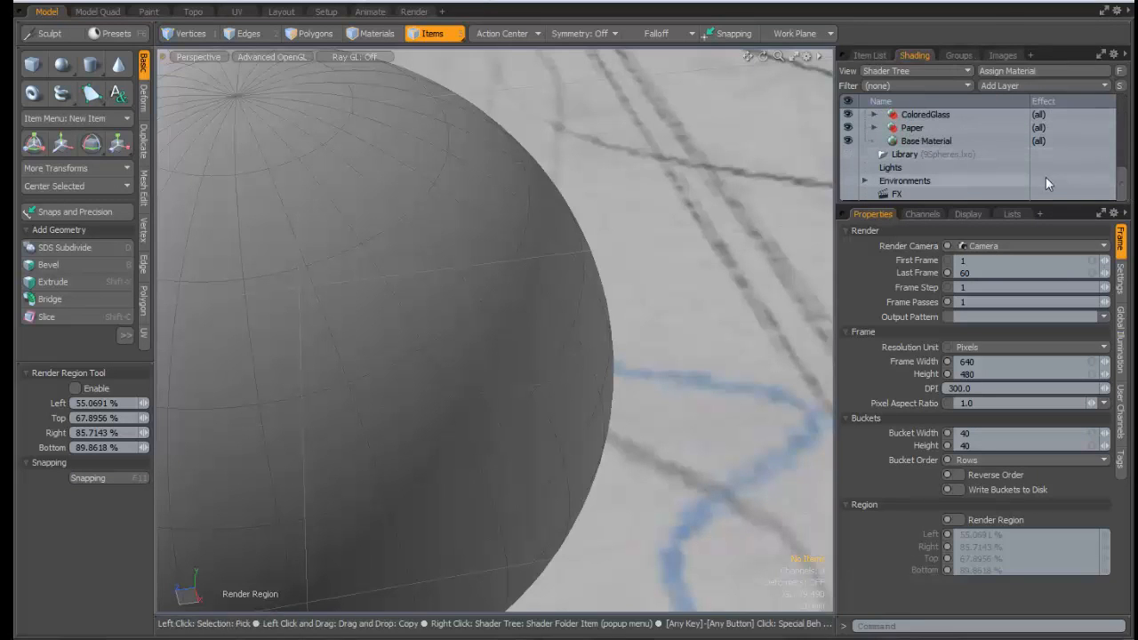
scroll(916, 133, "up", 5)
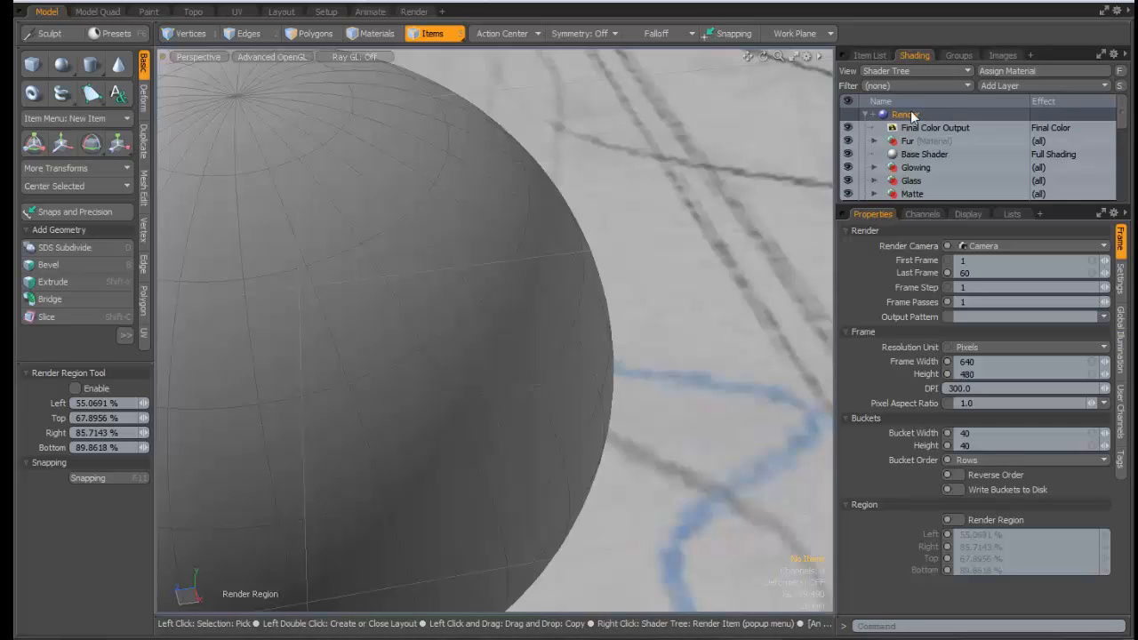
left_click(1120, 278)
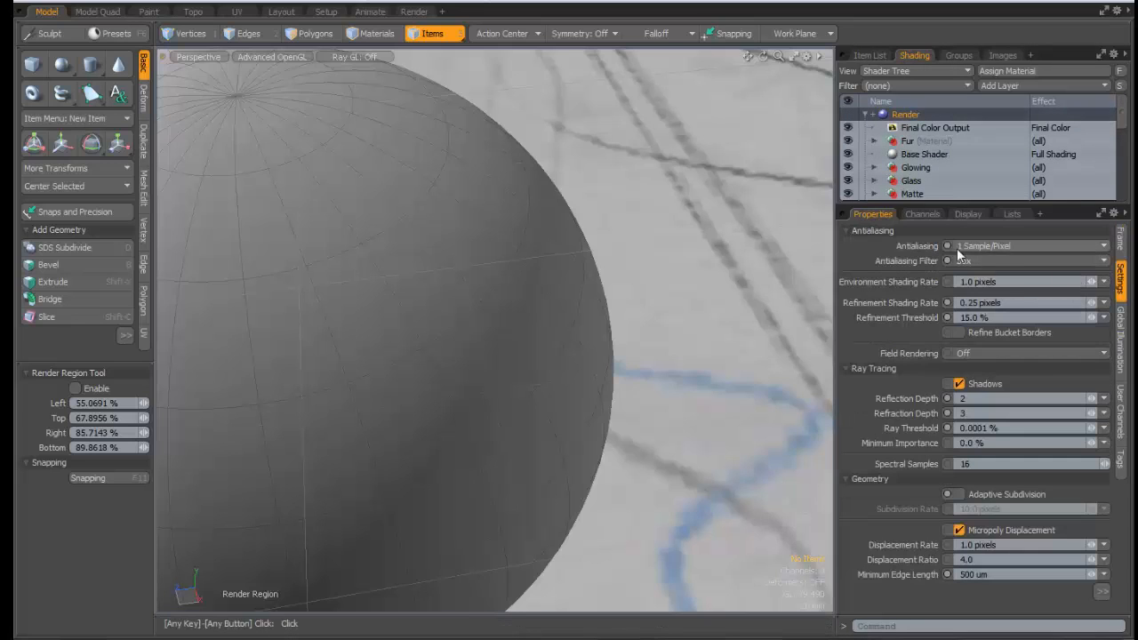
left_click(997, 245)
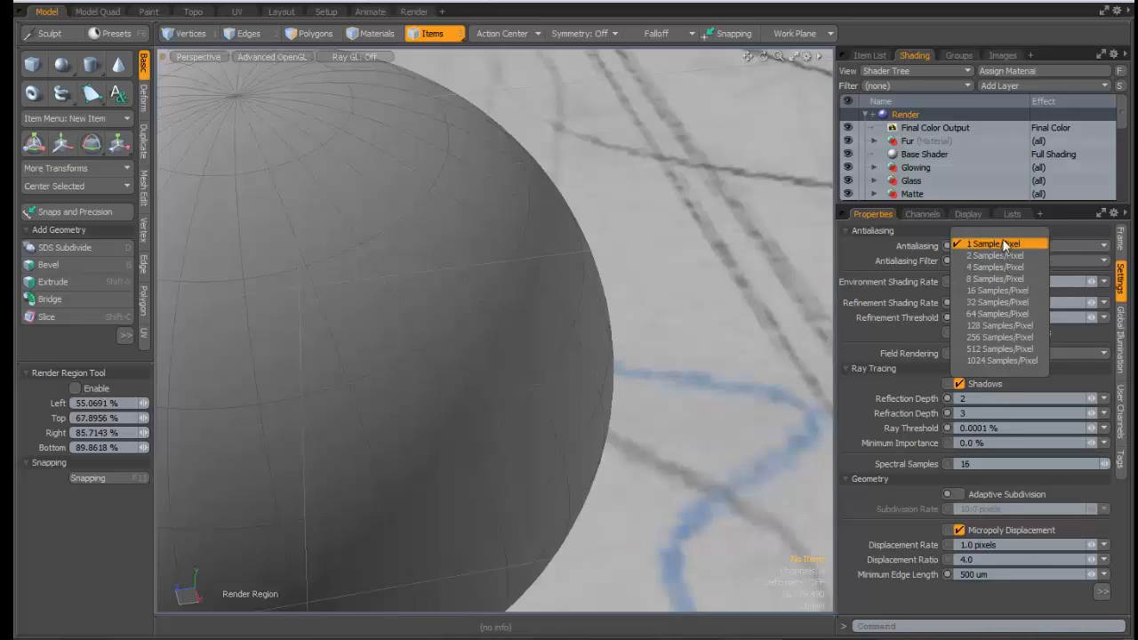
left_click(997, 244)
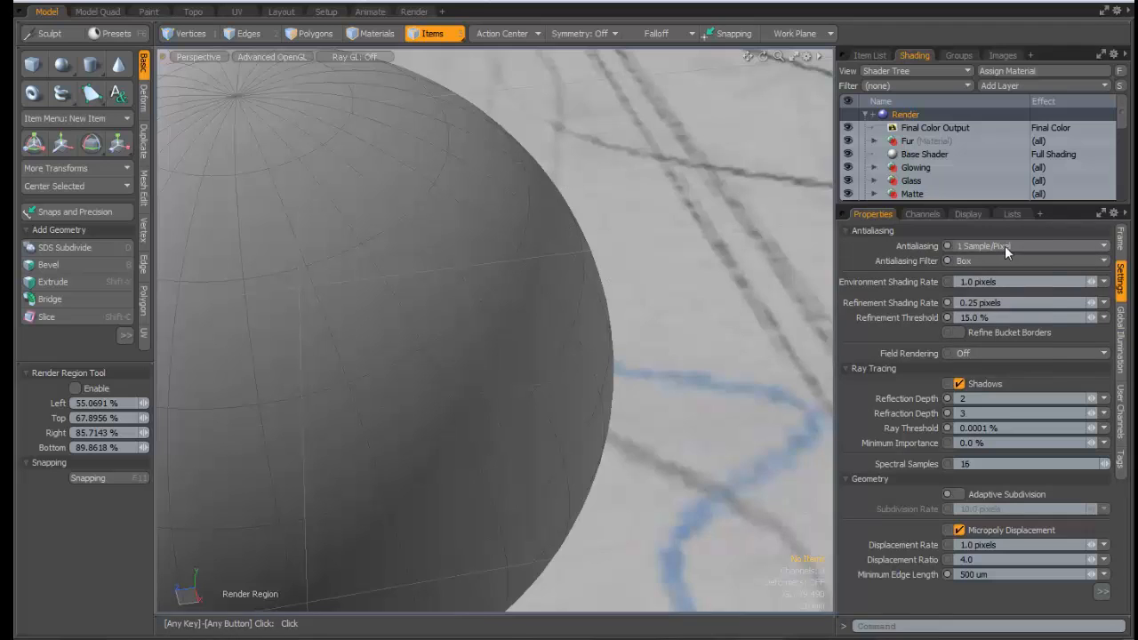
left_click(1004, 245)
left_click(1010, 260)
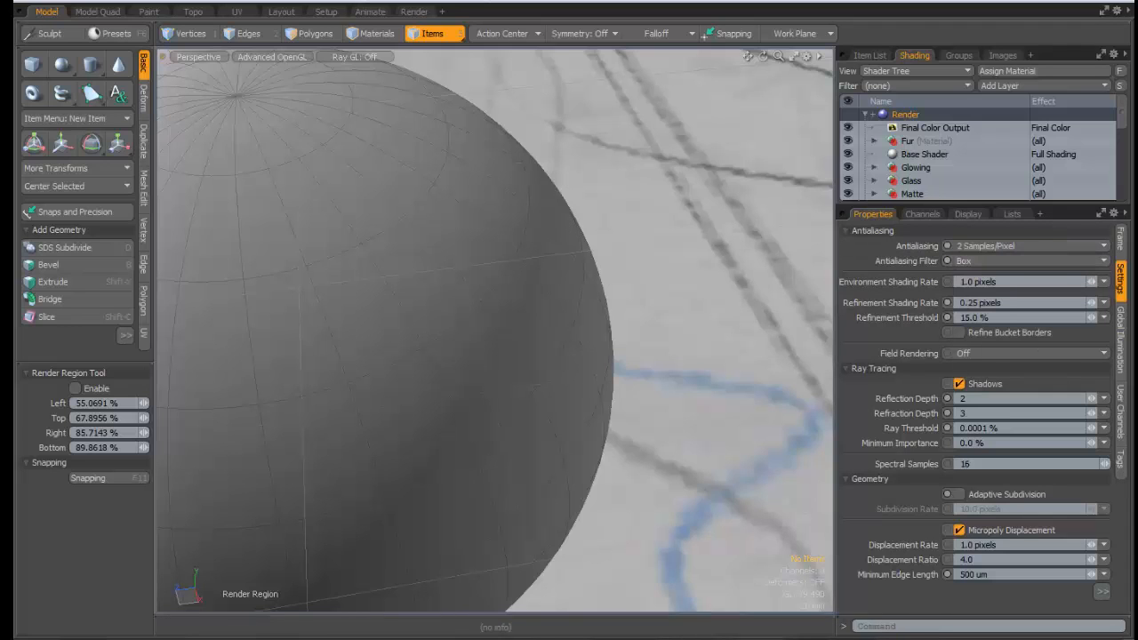
Render the current view and magnify the sphere's edge to individual pixels
left_click(424, 10)
left_click(445, 29)
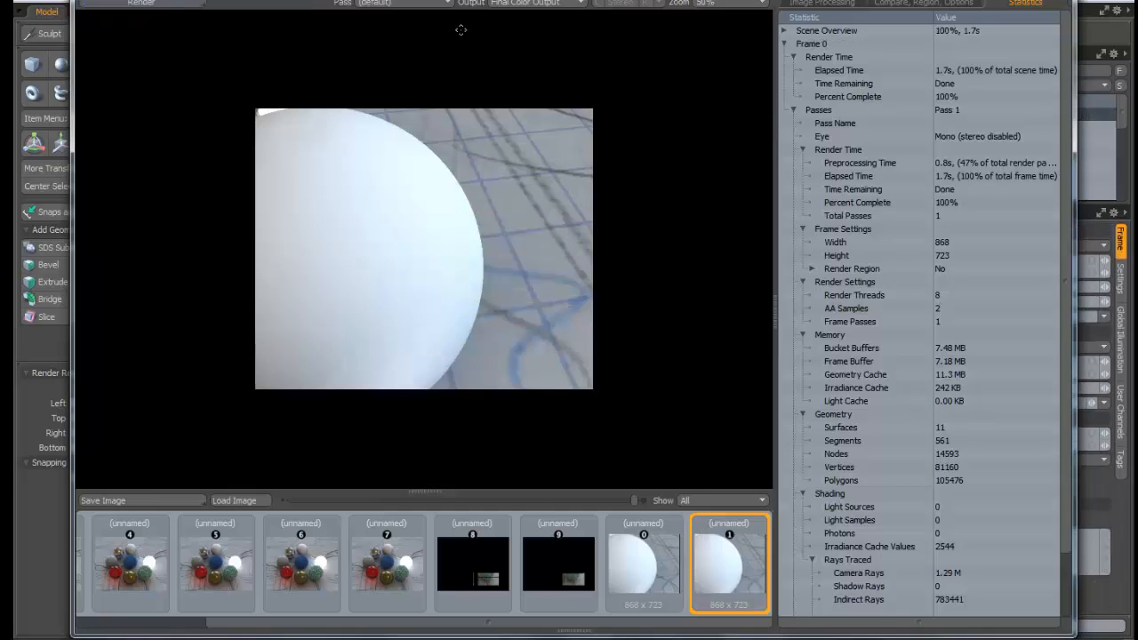
scroll(502, 260, "up", 5)
left_click_drag(640, 211, 451, 202)
scroll(449, 205, "up", 1)
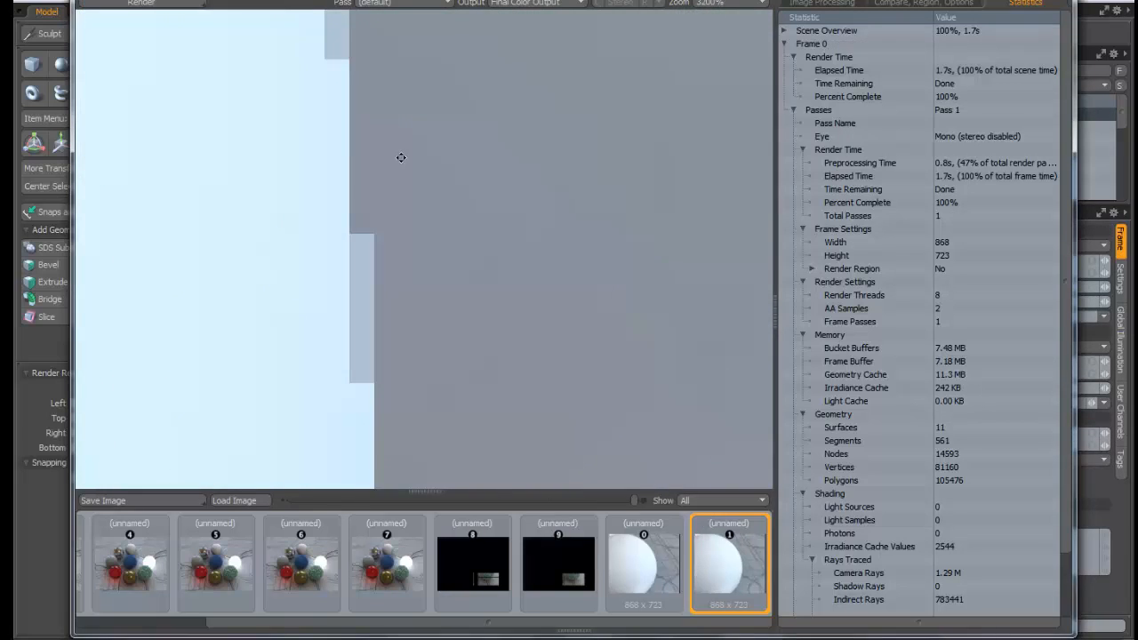
scroll(401, 157, "down", 1)
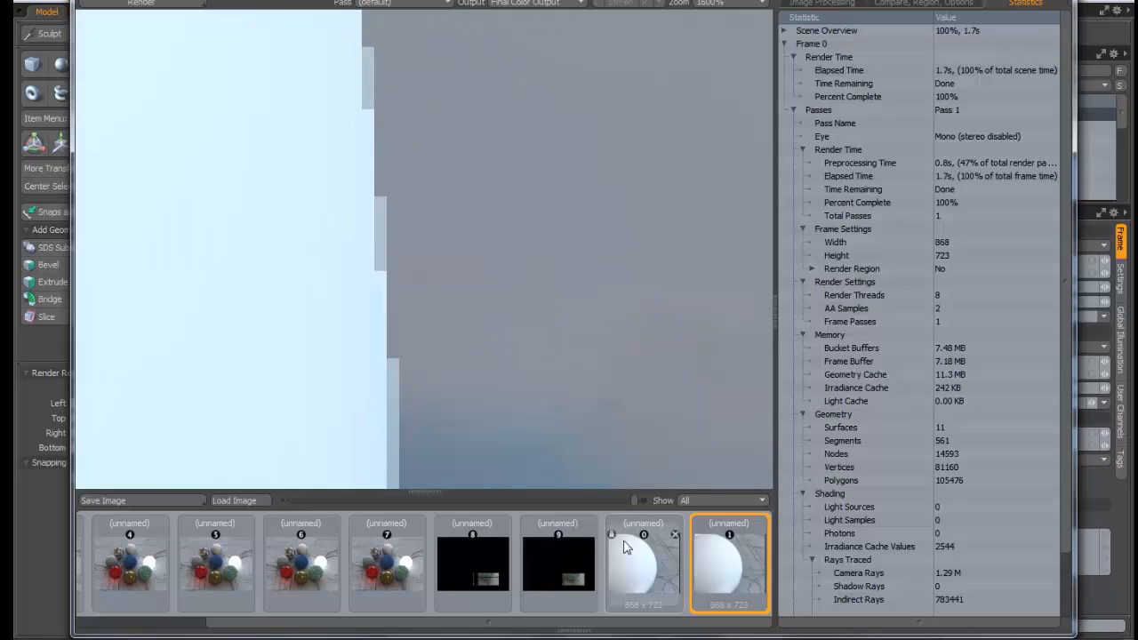
Compare the sphere's edge pixels between the 1-sample and 2-sample renders at high magnification
left_click(654, 562)
left_click(721, 560)
left_click(647, 562)
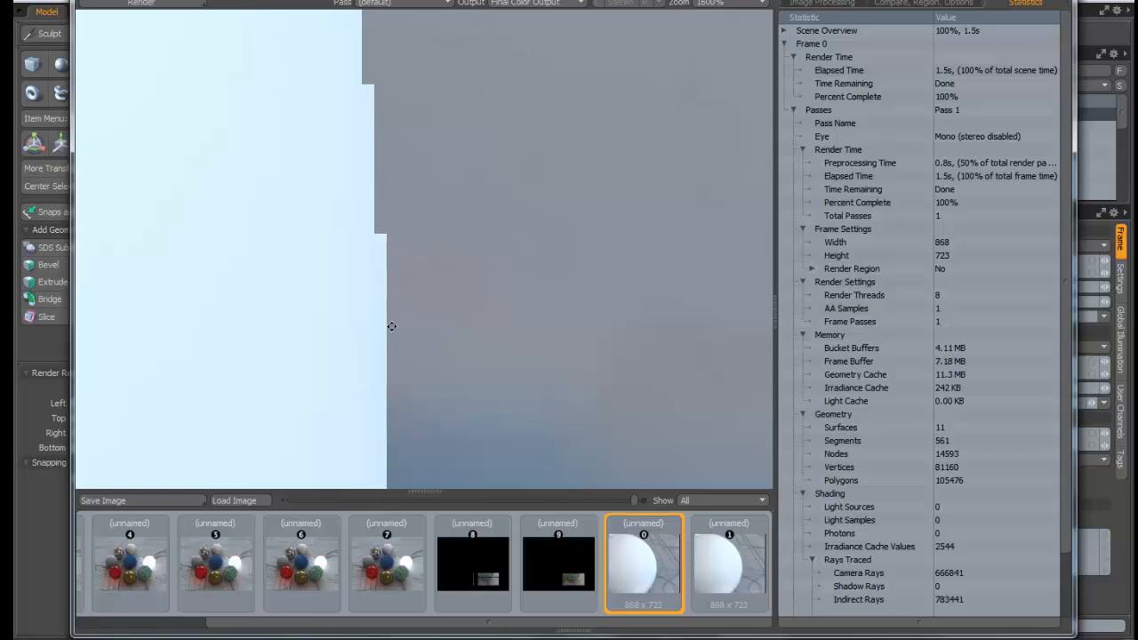
scroll(376, 65, "down", 1)
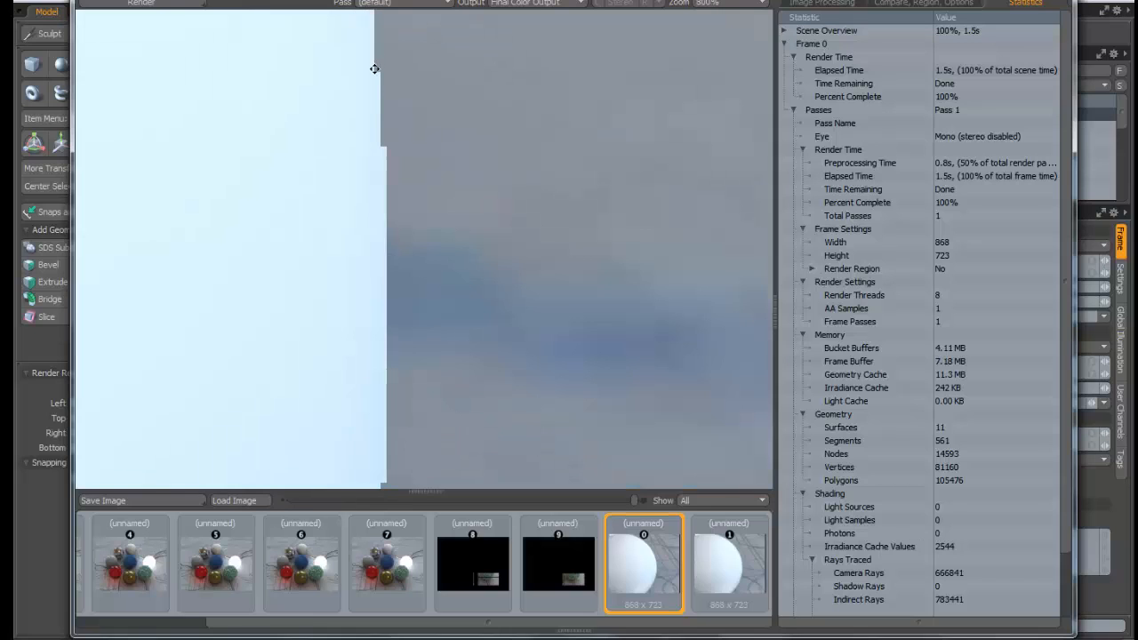
scroll(374, 68, "up", 1)
left_click_drag(410, 88, 325, 50)
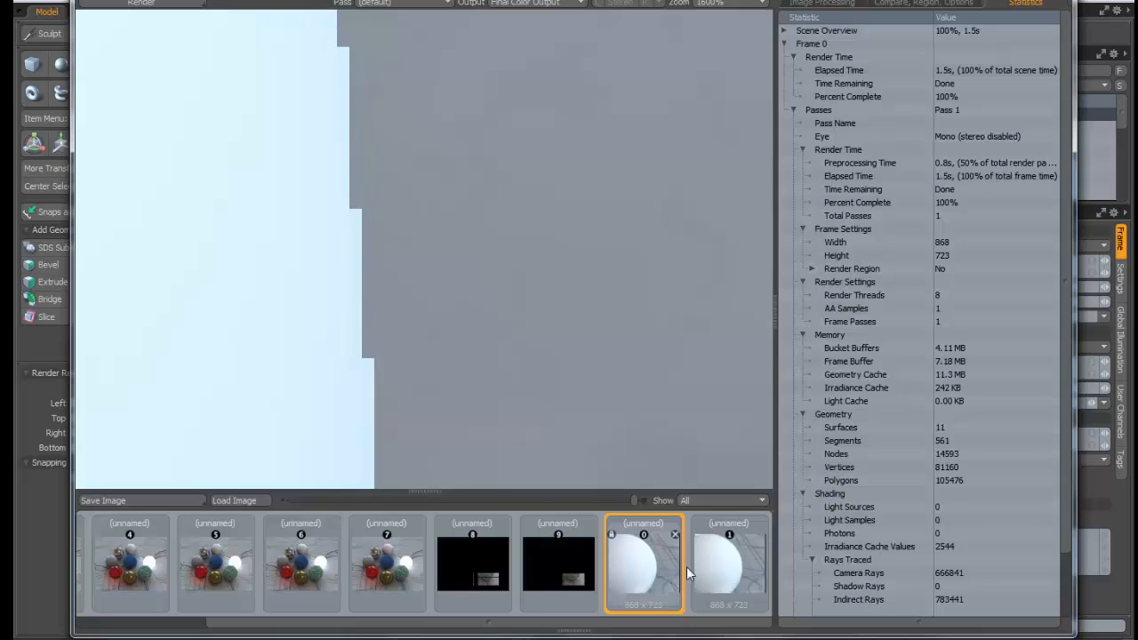
left_click(728, 565)
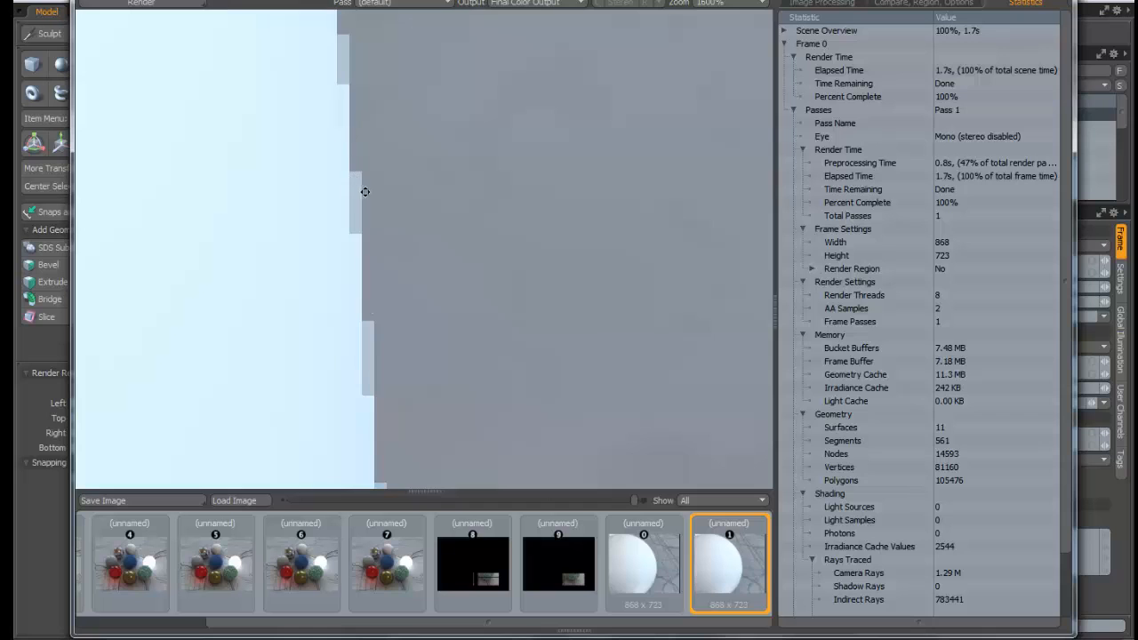
Compare the 1-sample and 2-sample renders at 100% zoom
scroll(365, 192, "down", 5)
scroll(480, 186, "up", 1)
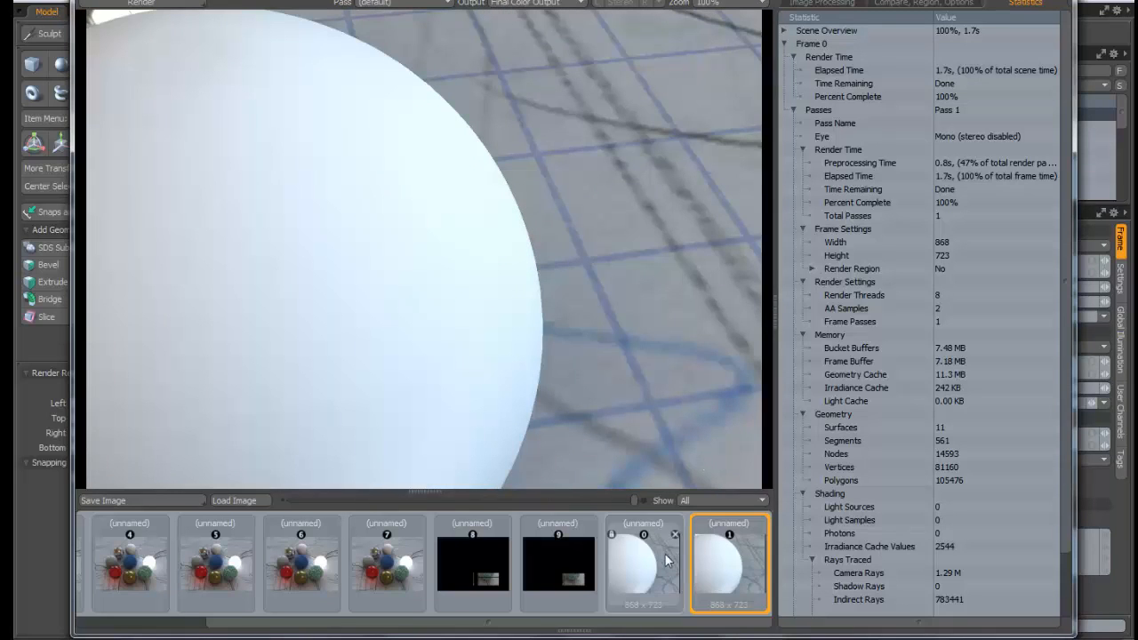
left_click(667, 560)
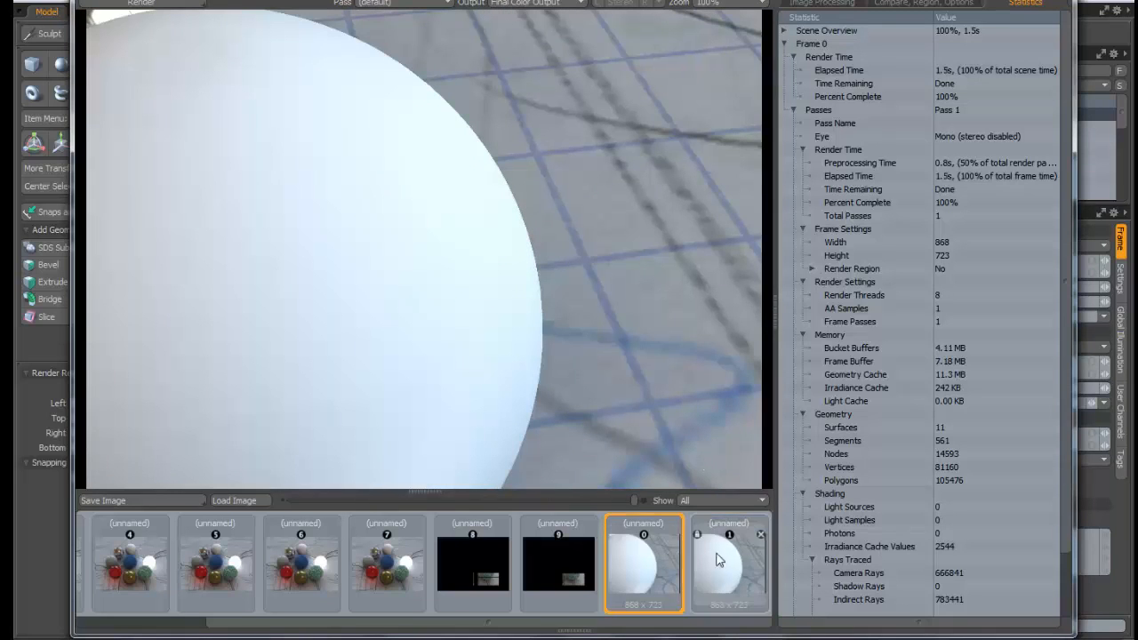
left_click(718, 560)
Examine the blended pixels along the diagonal part of the sphere's edge in the 2-sample render at 3200% zoom
scroll(500, 186, "up", 5)
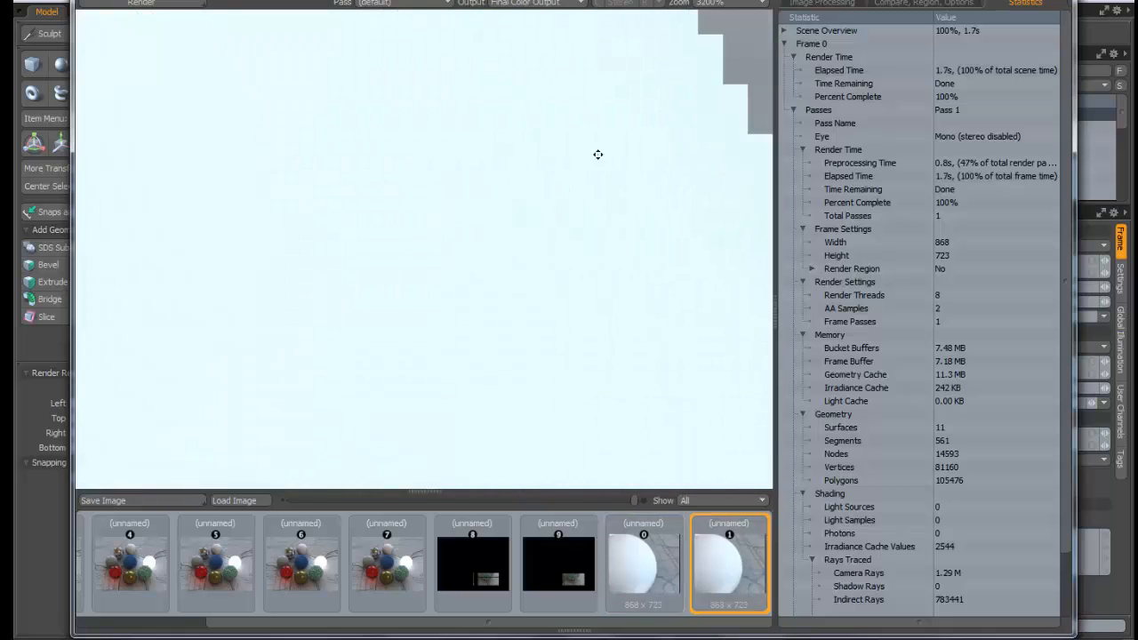
scroll(617, 139, "down", 2)
left_click_drag(686, 119, 269, 121)
scroll(278, 181, "up", 2)
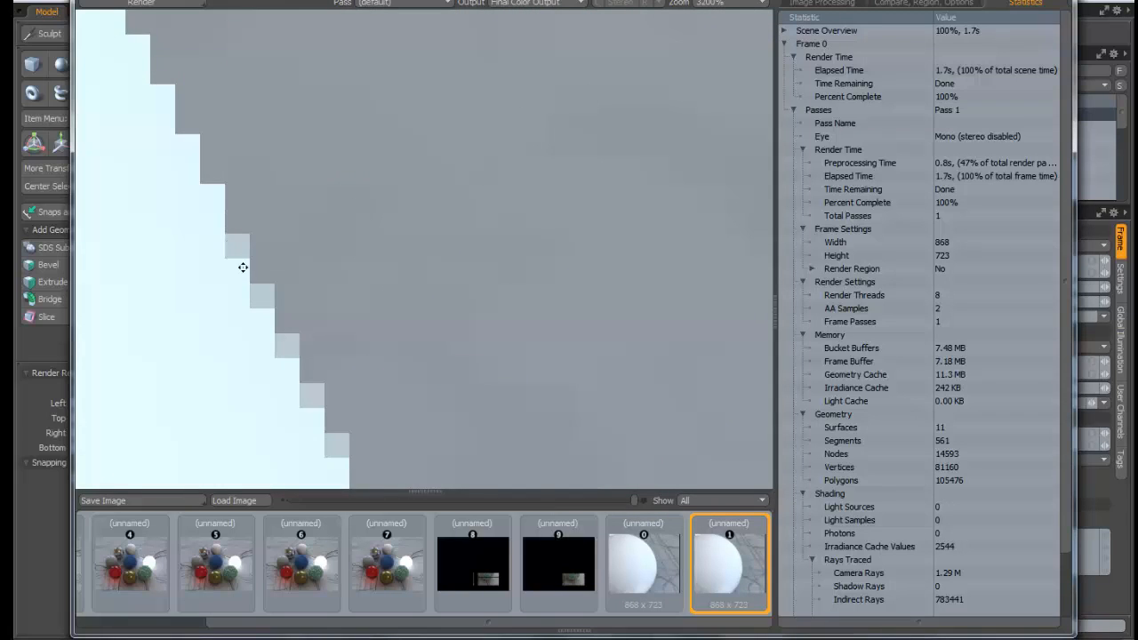
left_click_drag(242, 267, 348, 157)
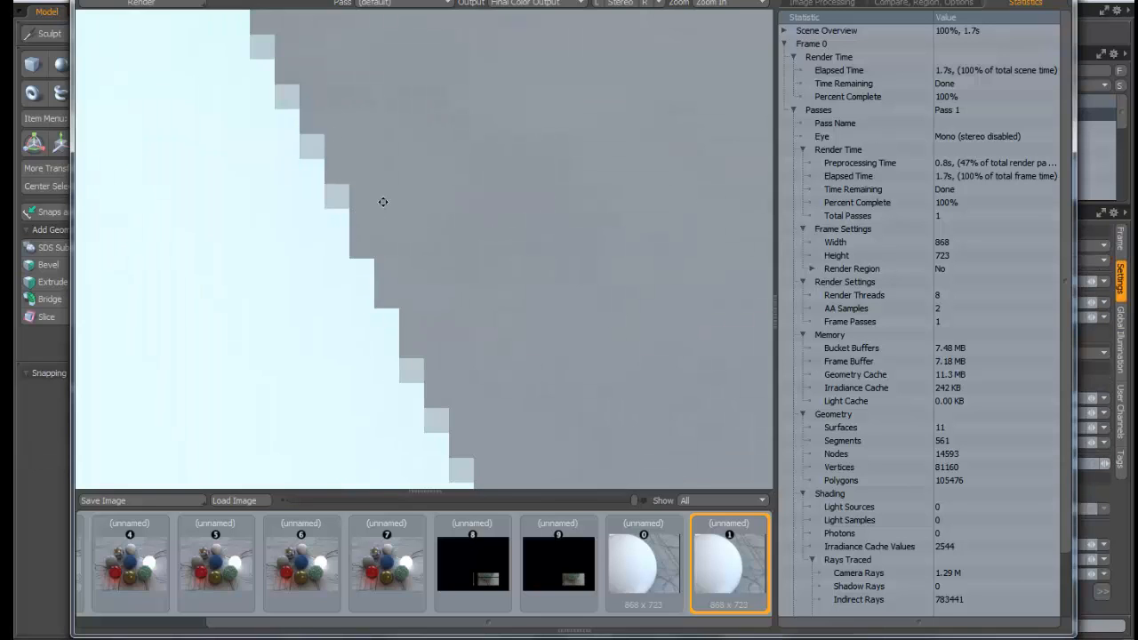
scroll(383, 202, "down", 2)
scroll(383, 202, "up", 2)
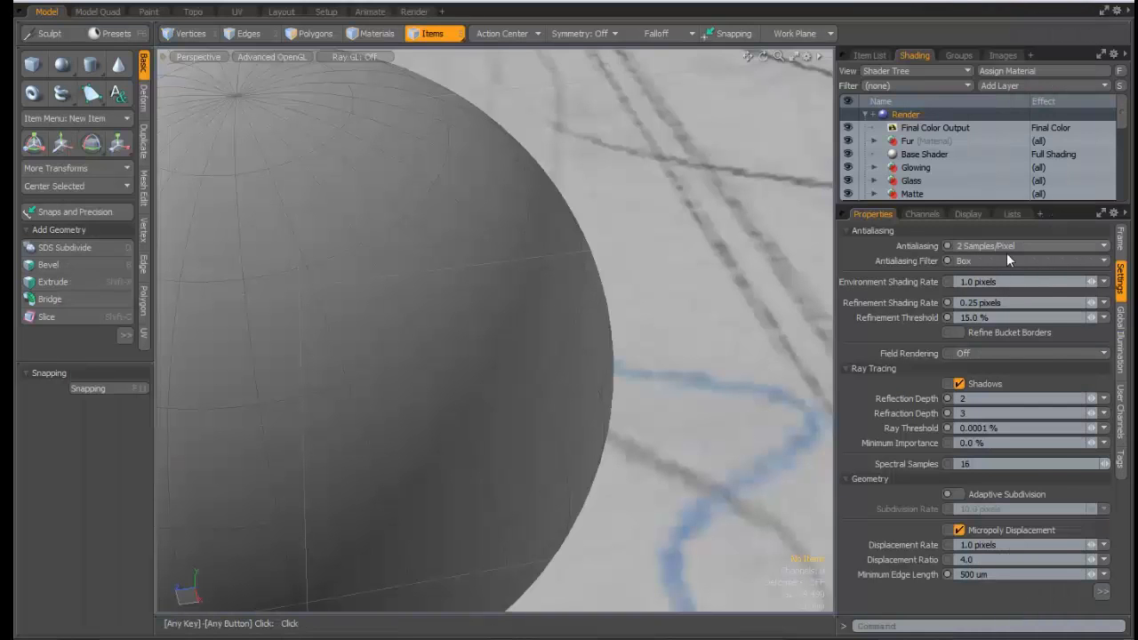
Set the antialiasing to 16 Samples/Pixel and render the current view
left_click(1006, 249)
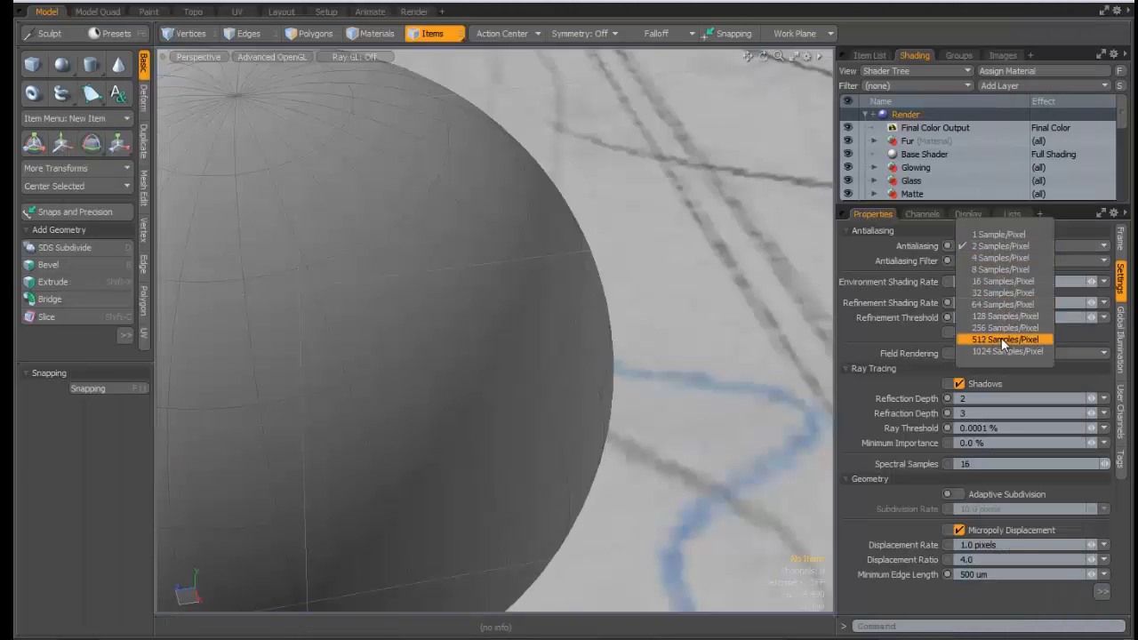
left_click(998, 282)
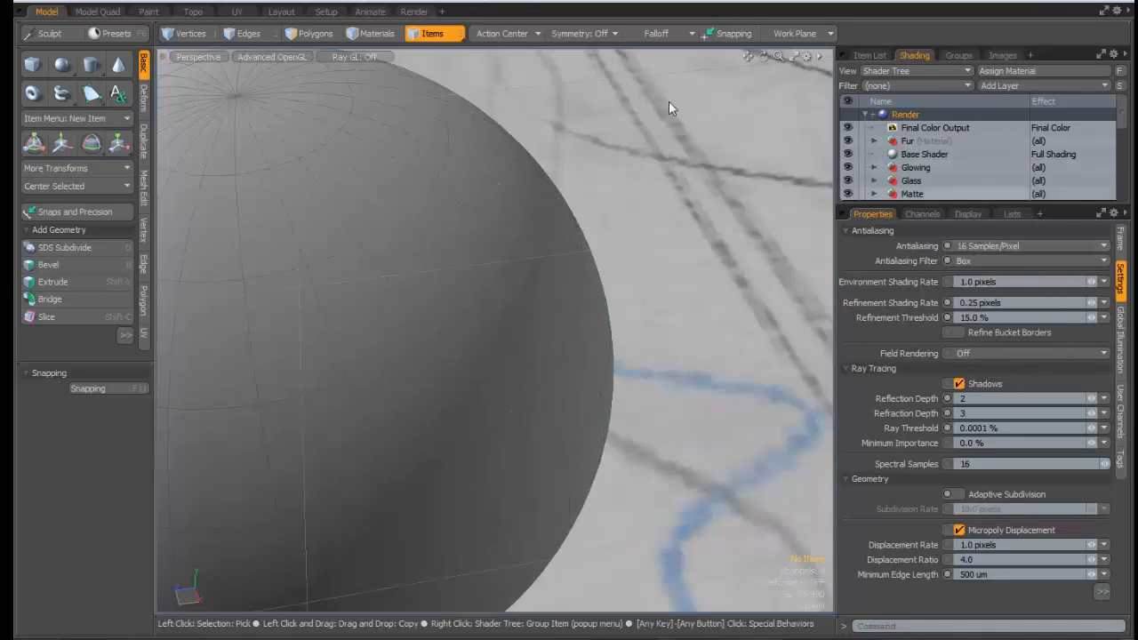
left_click(418, 2)
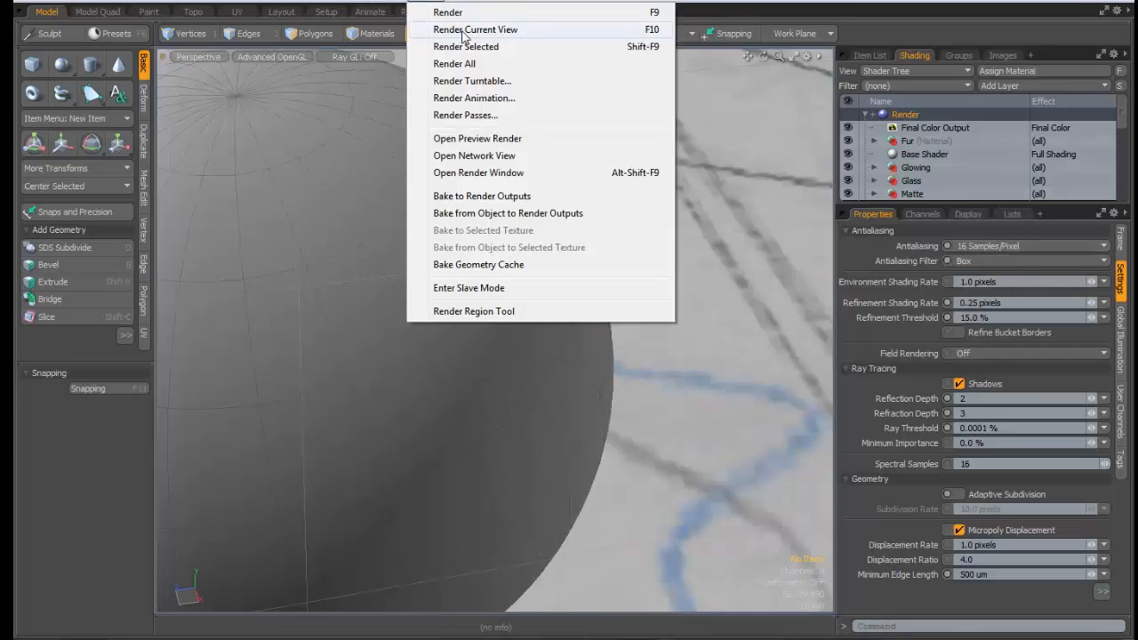
left_click(464, 31)
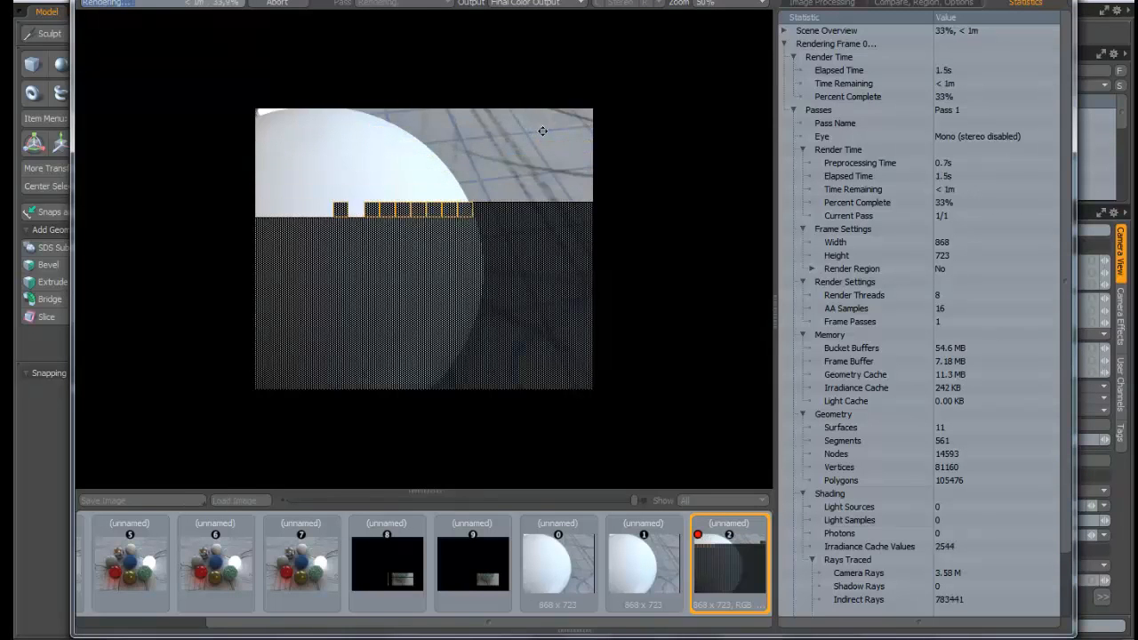
Compare the 16-sample render with the 2-sample render at 100% zoom
left_click(734, 6)
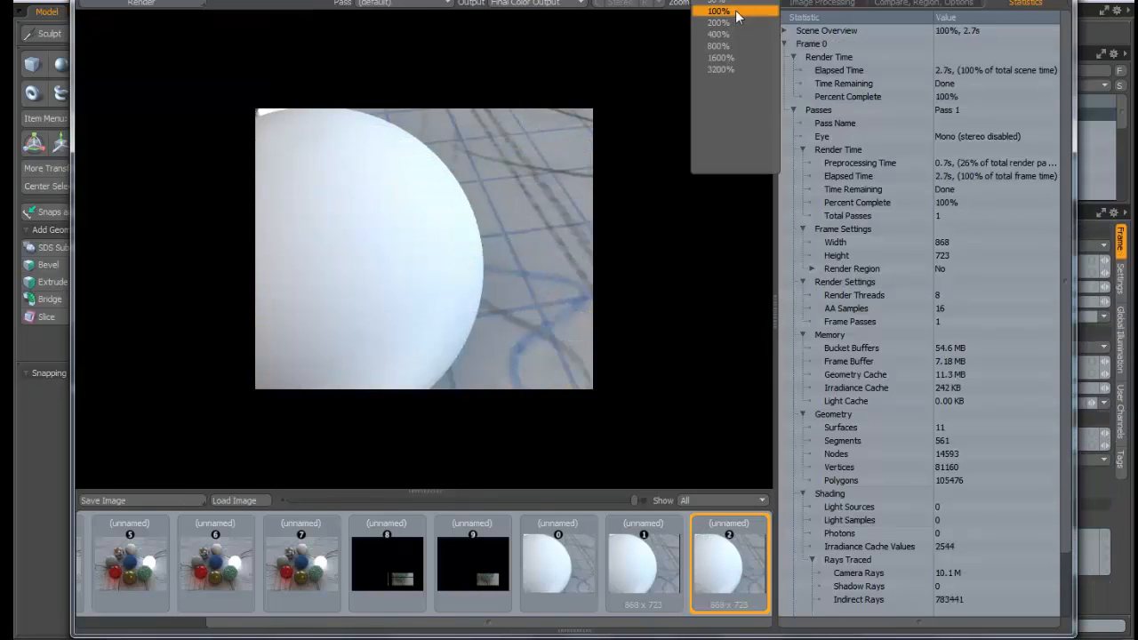
left_click(719, 10)
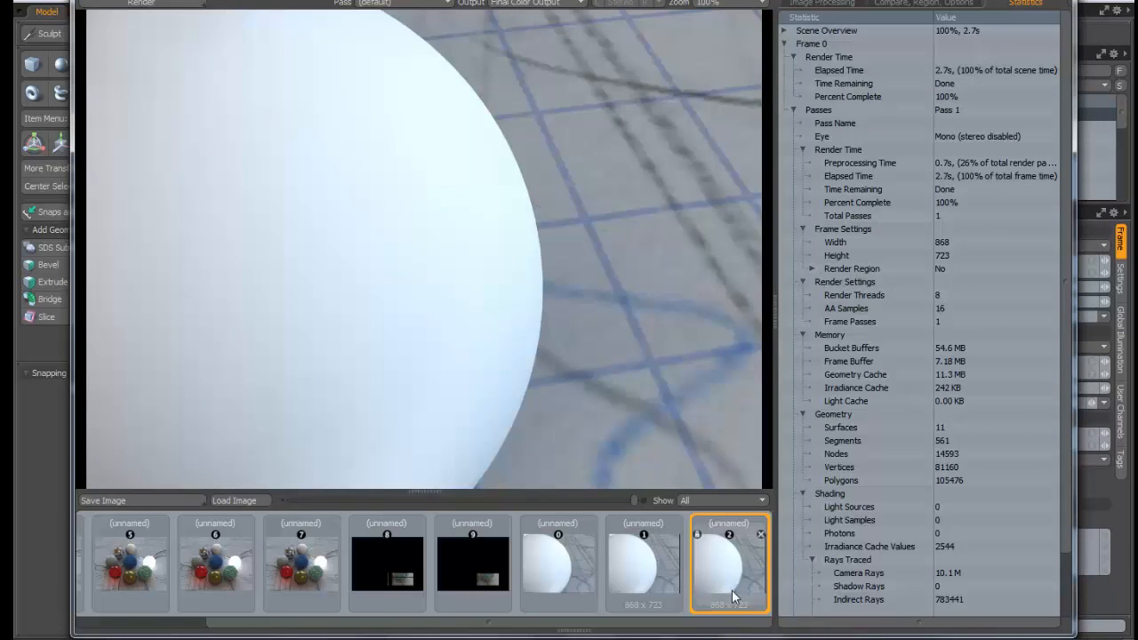
left_click(644, 561)
left_click(724, 578)
Compare the sphere's edge pixels across the 16-, 2- and 1-sample renders at 3200% zoom
scroll(564, 332, "up", 5)
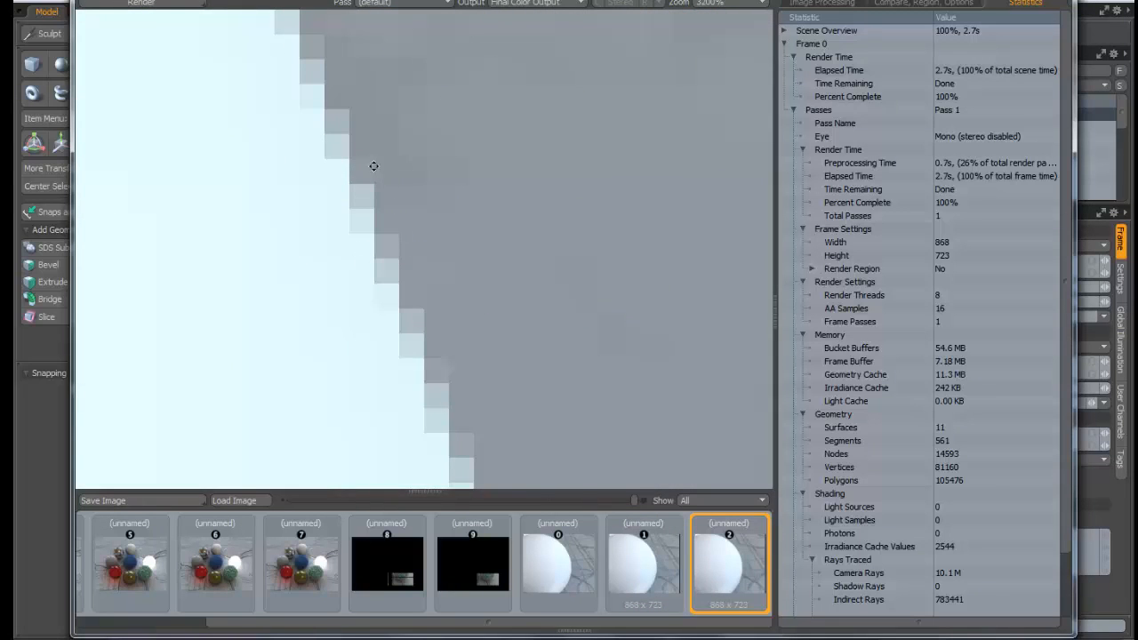
scroll(289, 124, "down", 1)
scroll(360, 204, "up", 1)
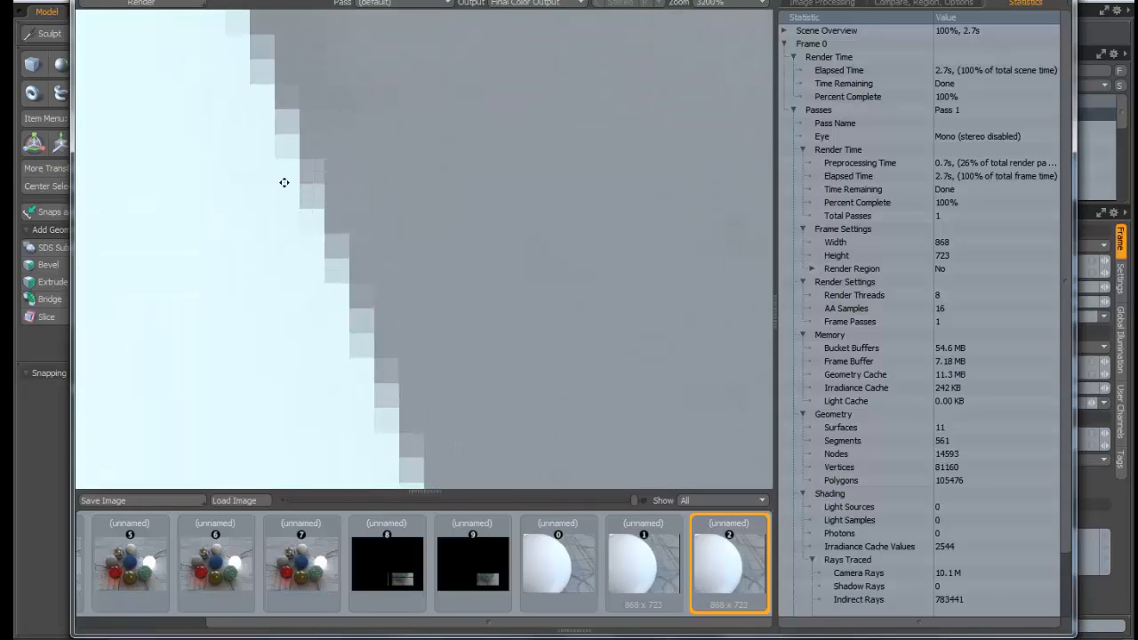
left_click(620, 552)
left_click(579, 553)
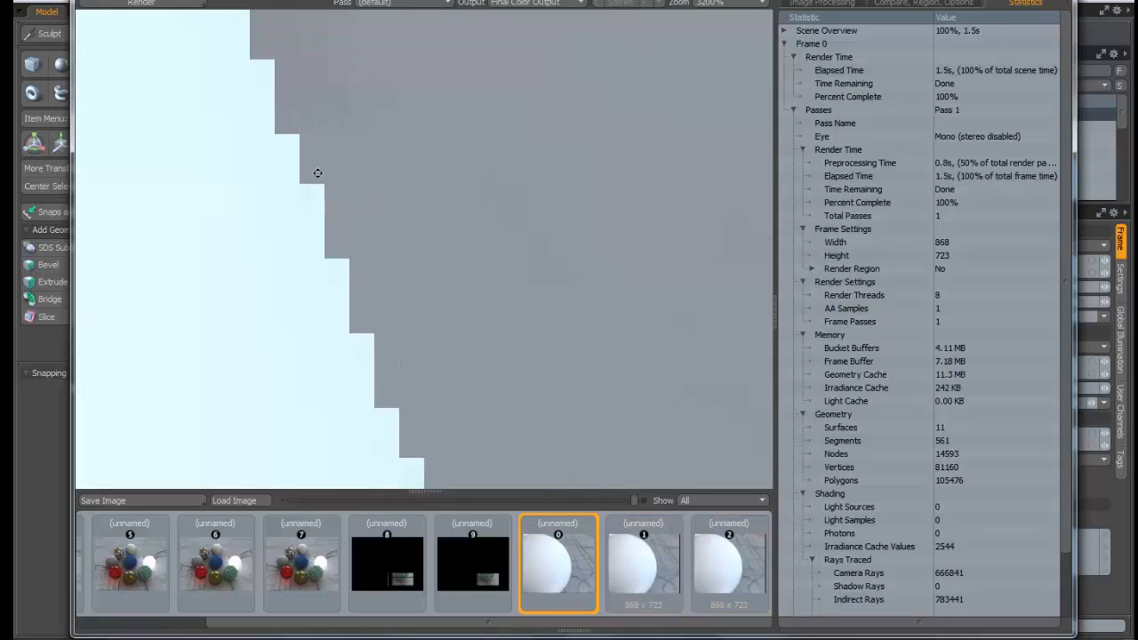
left_click(631, 549)
left_click(717, 542)
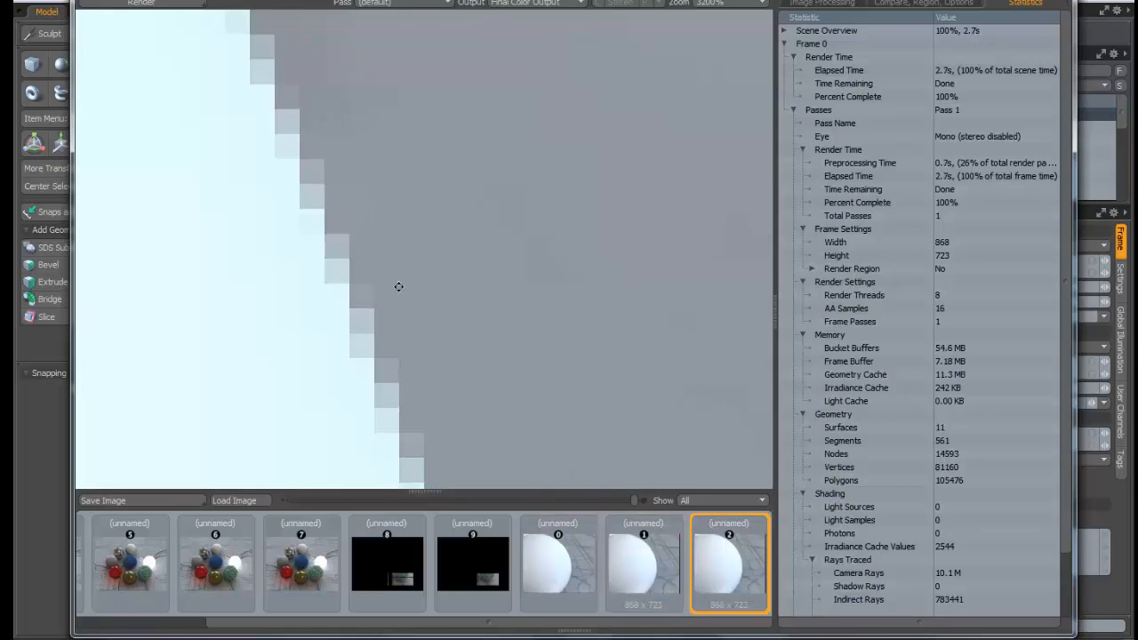
scroll(374, 256, "down", 5)
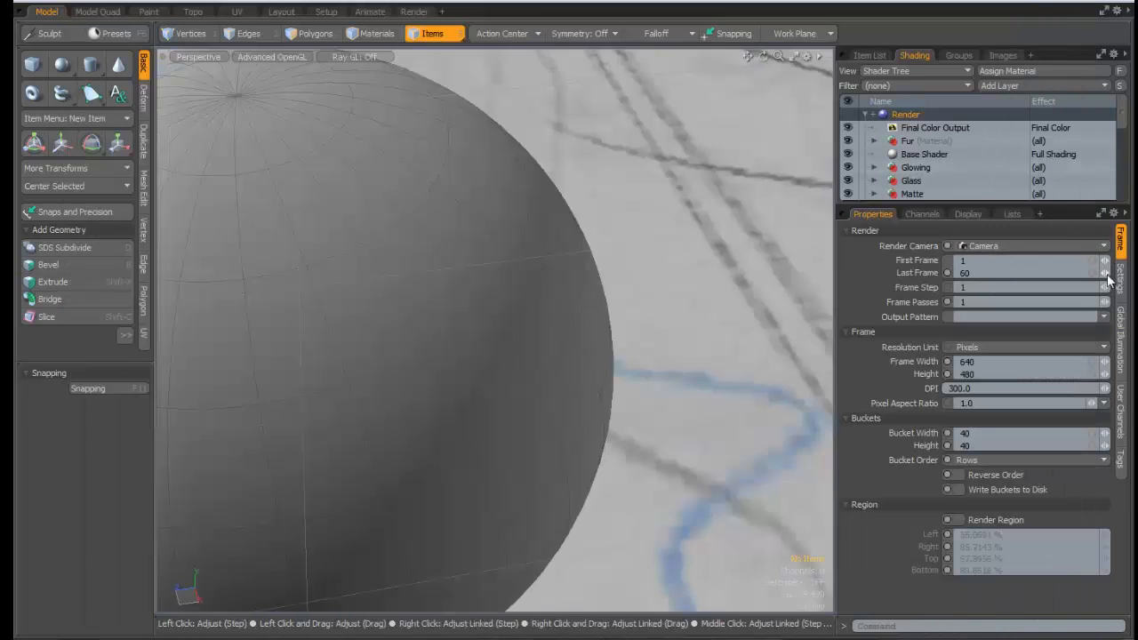
Compare the elapsed render times of the 16-, 2- and 1-sample renders in the render window's statistics
left_click(1120, 280)
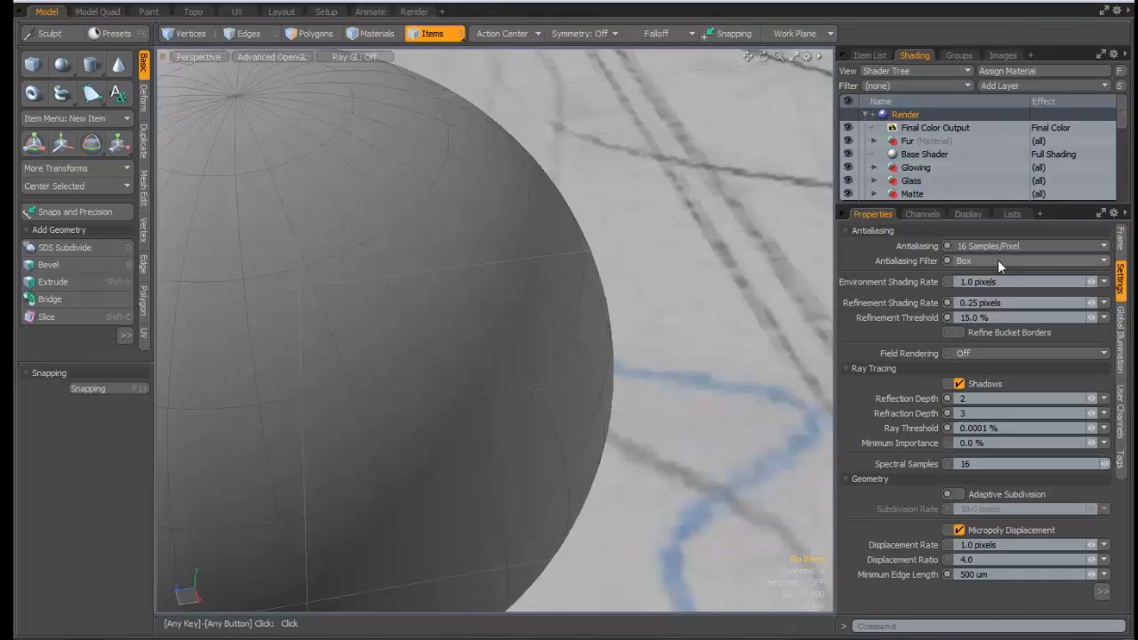
left_click(995, 246)
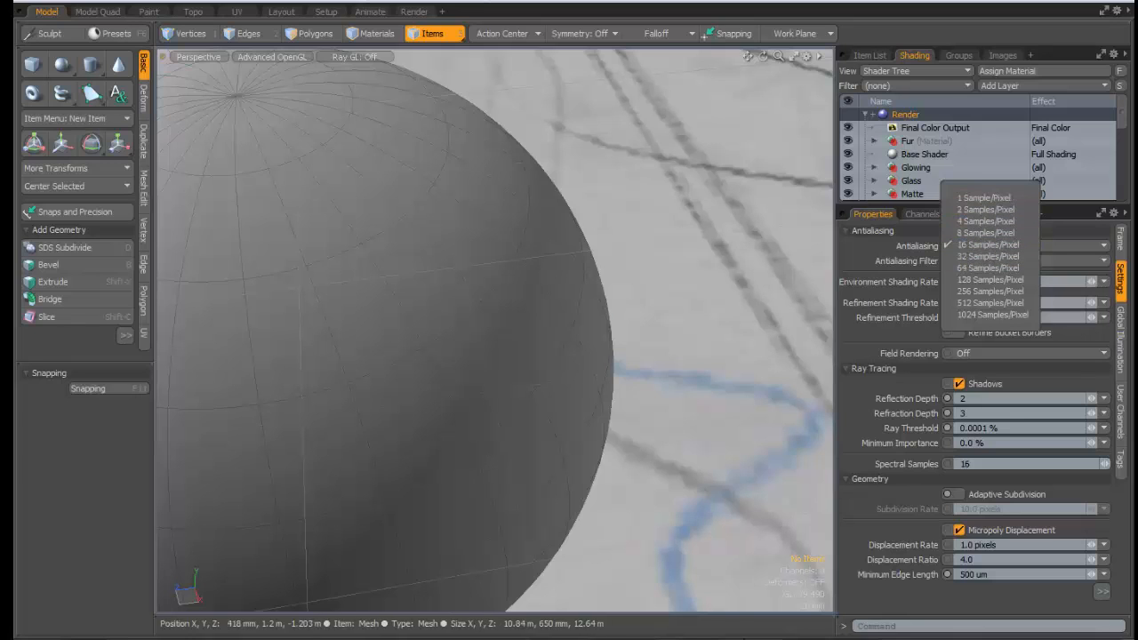
left_click(429, 7)
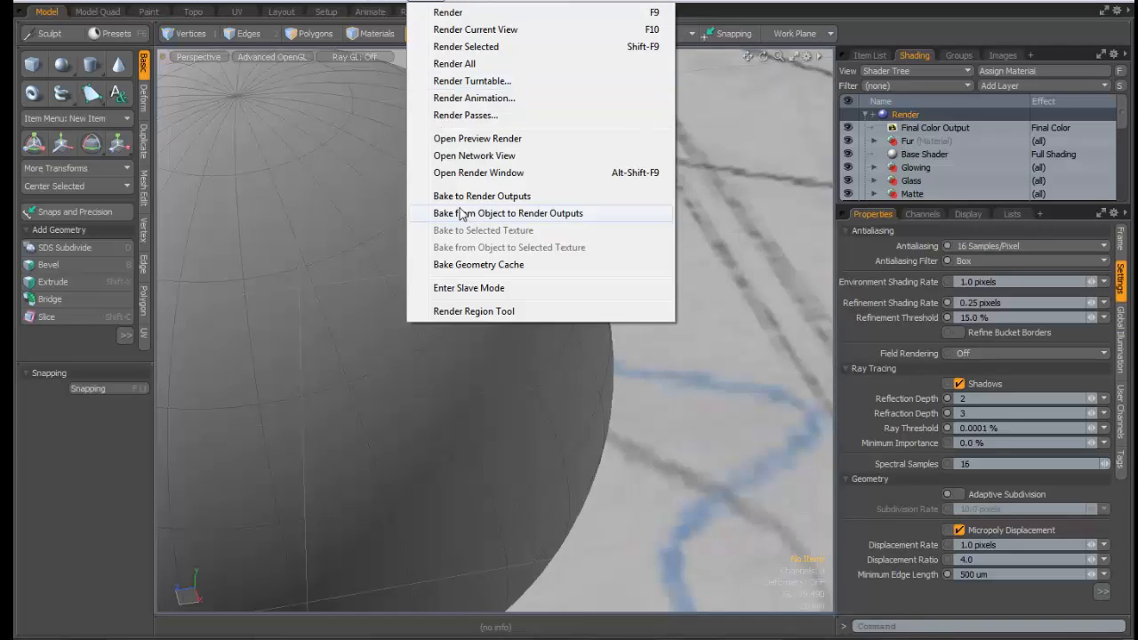
left_click(468, 173)
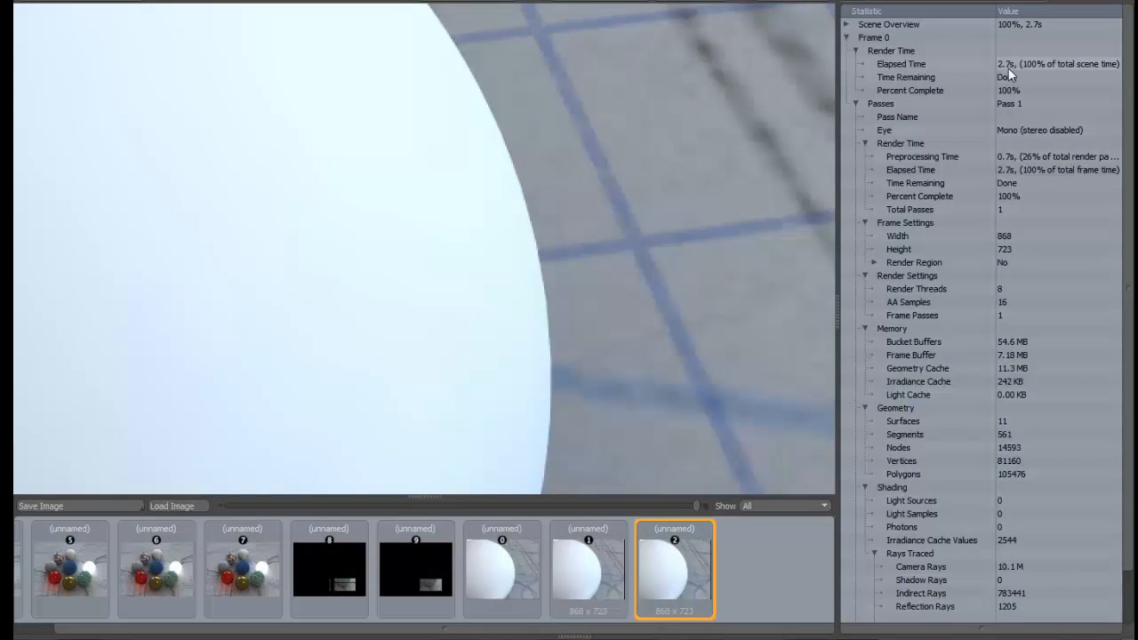
left_click(587, 580)
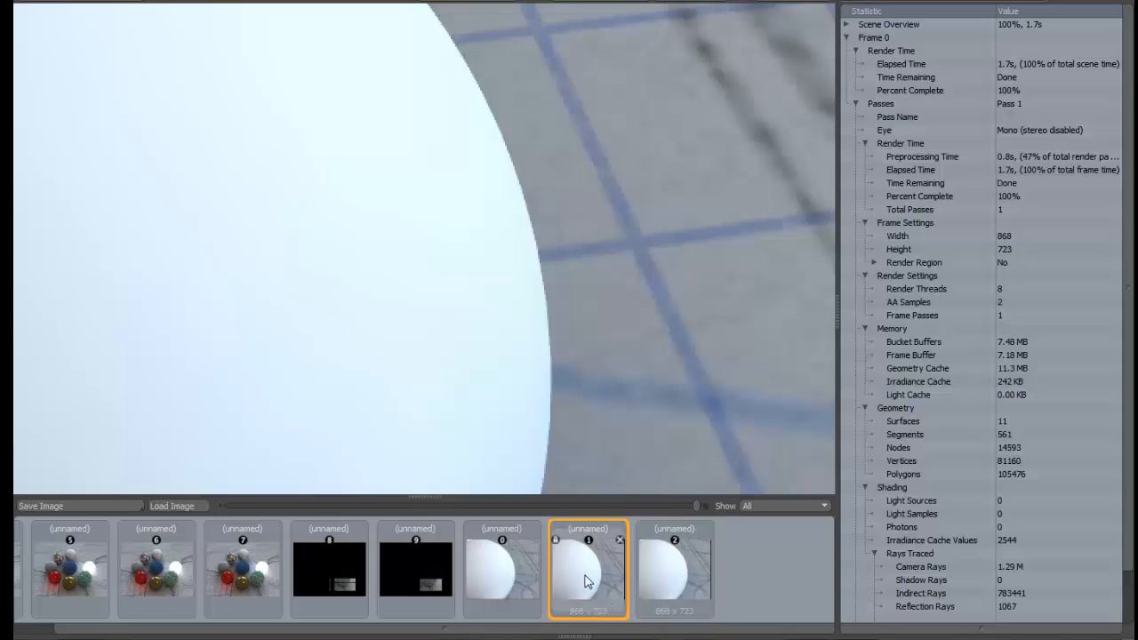
left_click(526, 573)
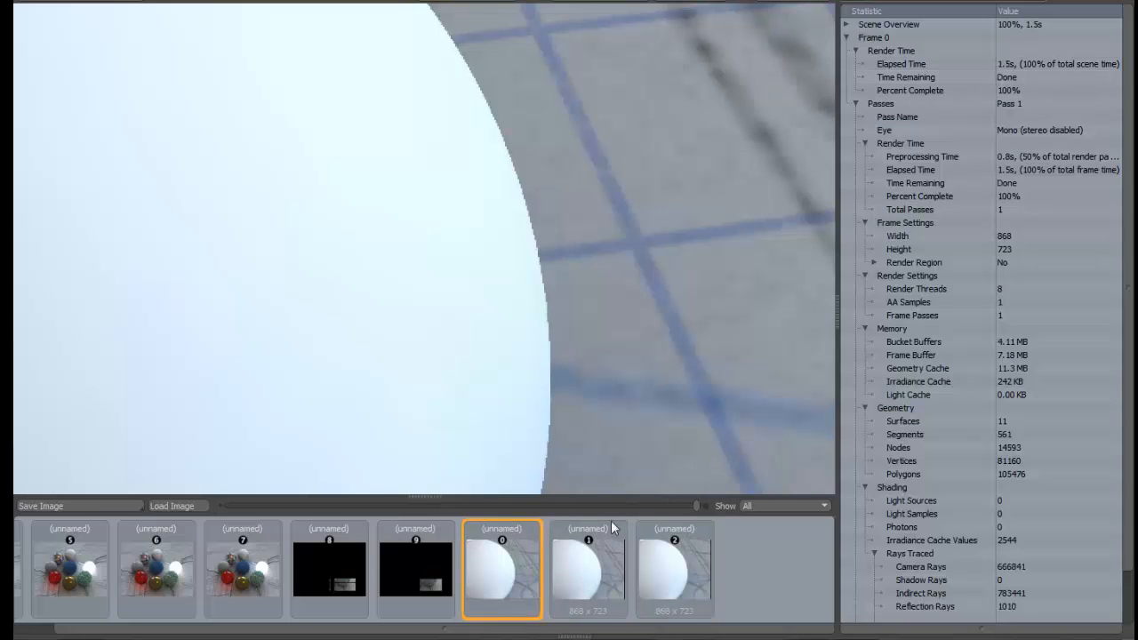
left_click(605, 536)
left_click(678, 541)
left_click(512, 562)
left_click(527, 561)
left_click(1122, 3)
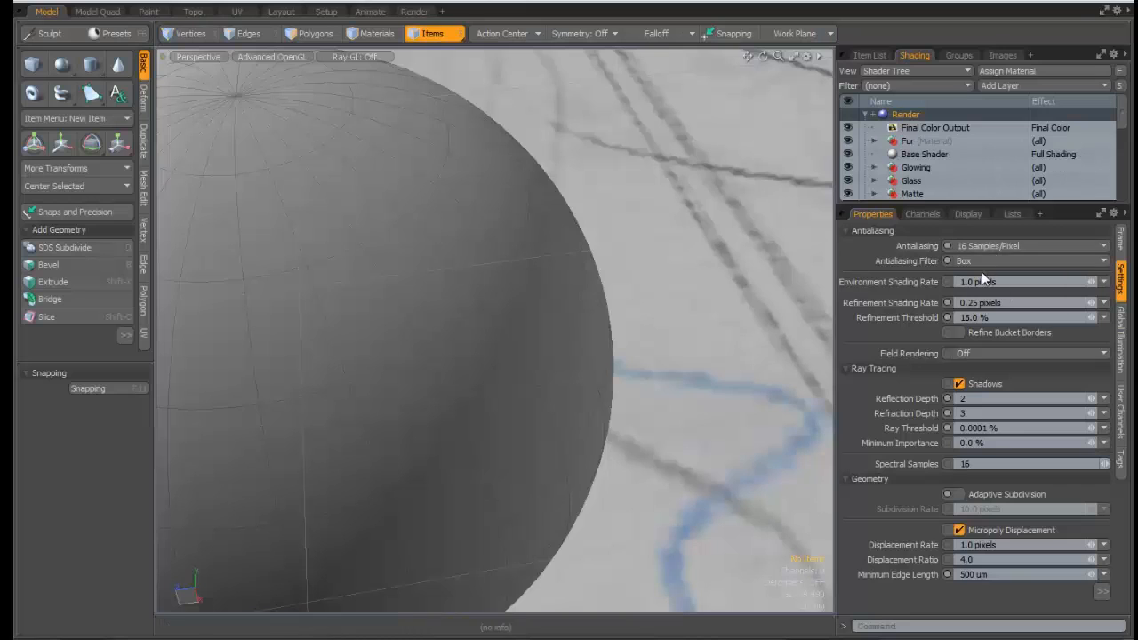
Review the available antialiasing sample counts for the render, up to 1024 Samples/Pixel
left_click(1000, 246)
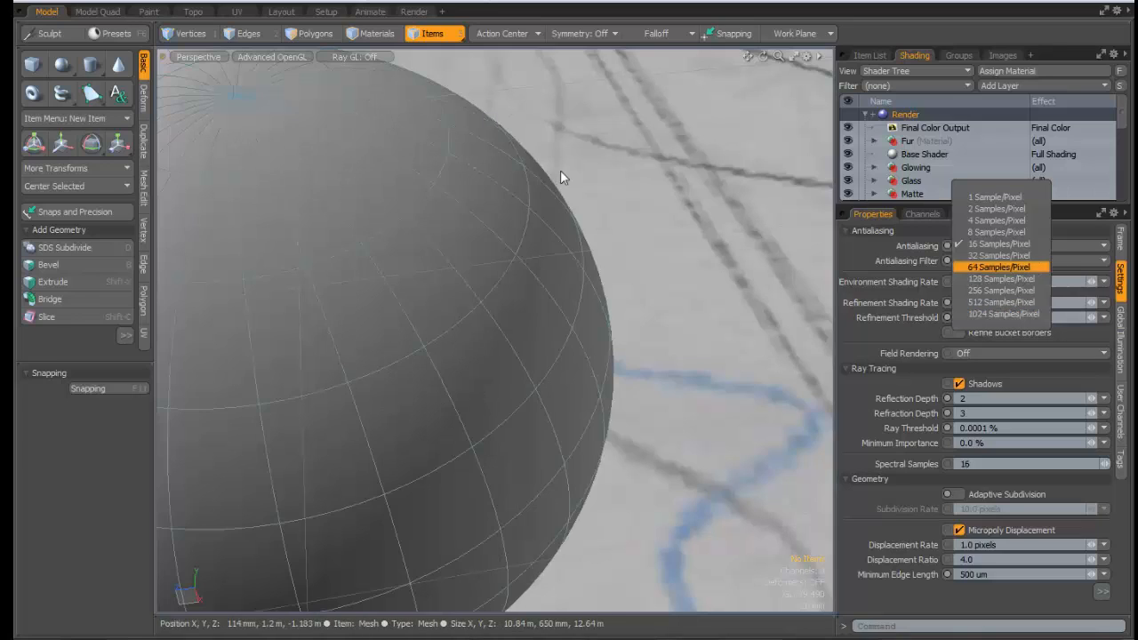
left_click(630, 182)
scroll(529, 174, "down", 3)
scroll(537, 175, "up", 2)
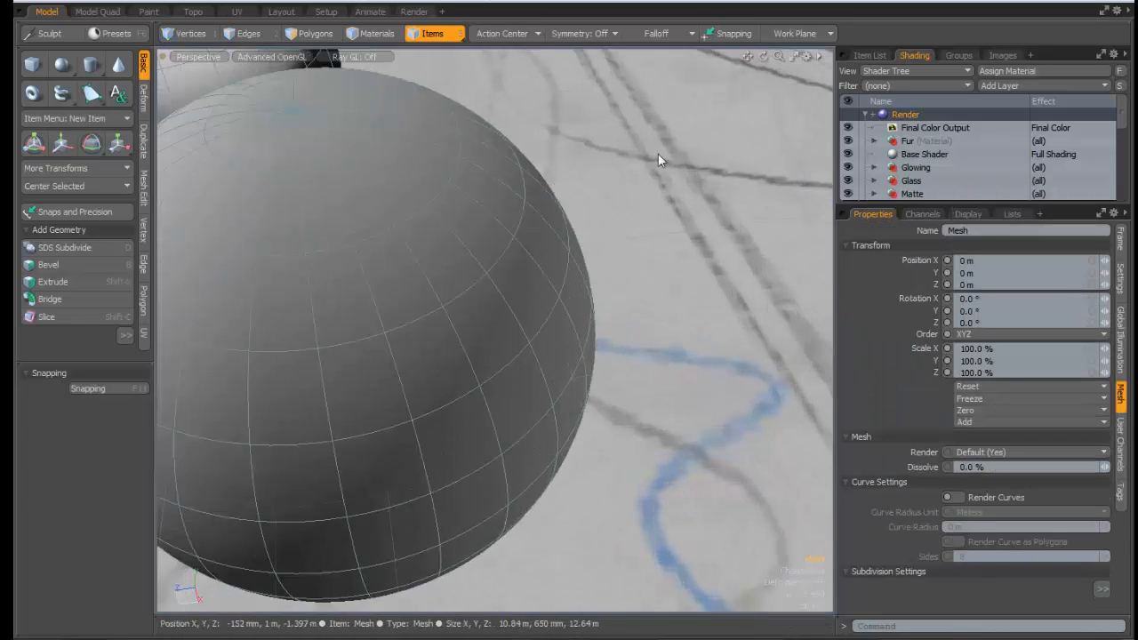
scroll(614, 168, "down", 2)
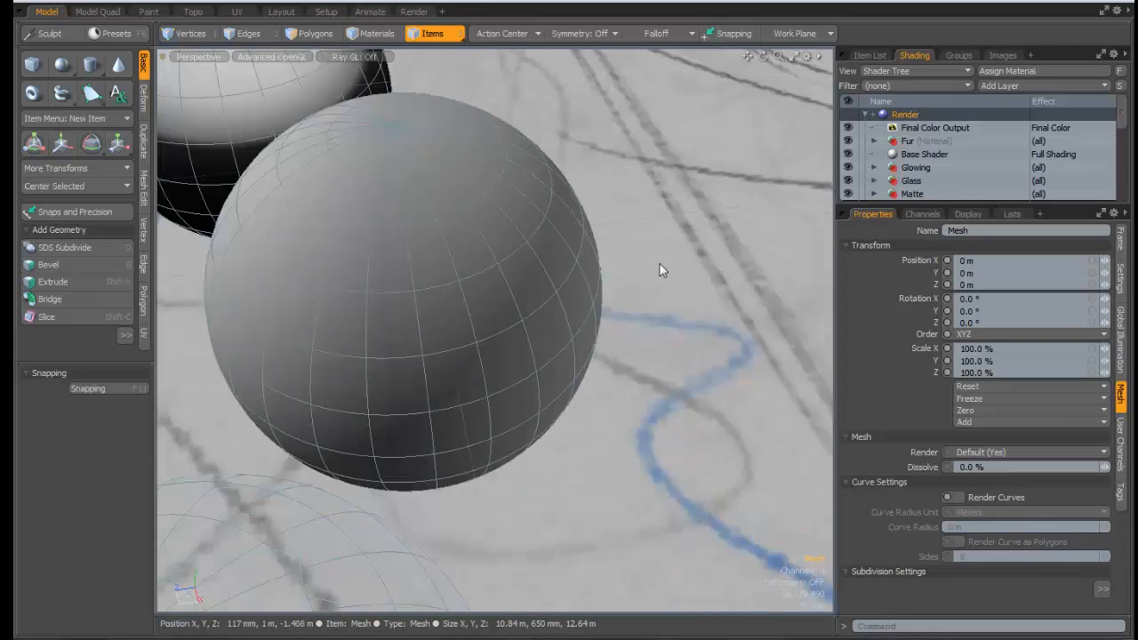
left_click(537, 206)
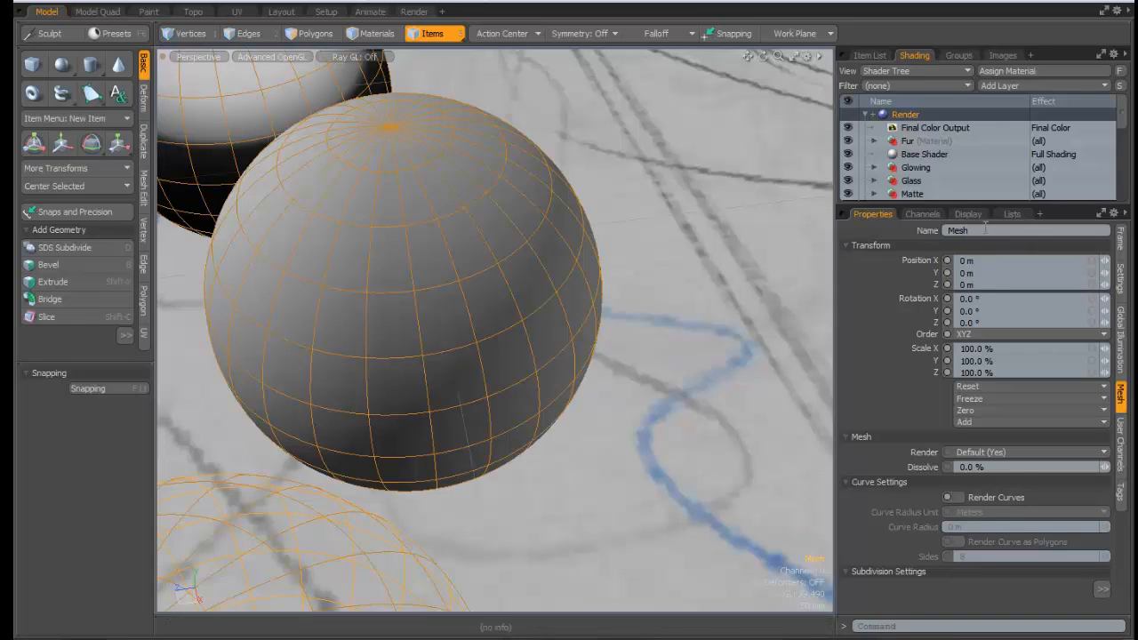
left_click(924, 115)
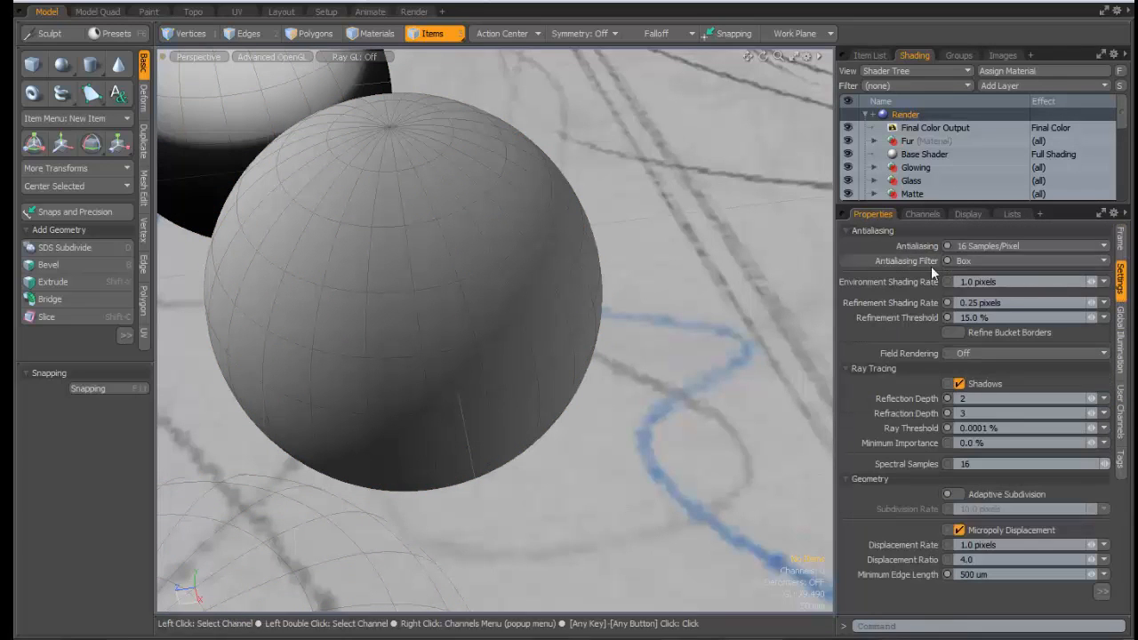
left_click(997, 245)
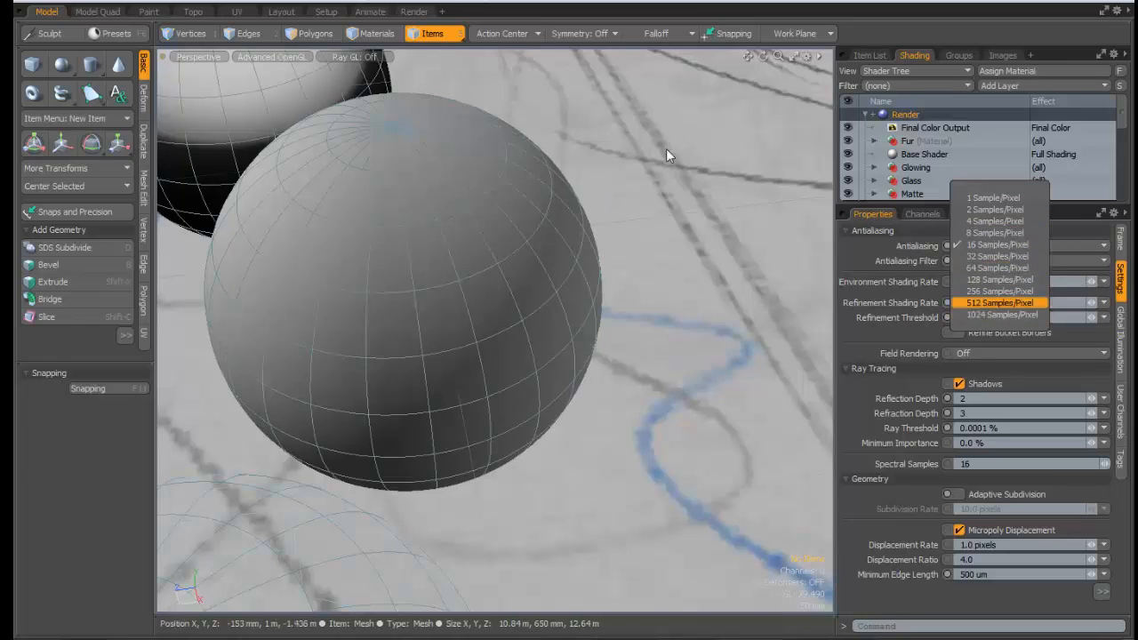
left_click(601, 197)
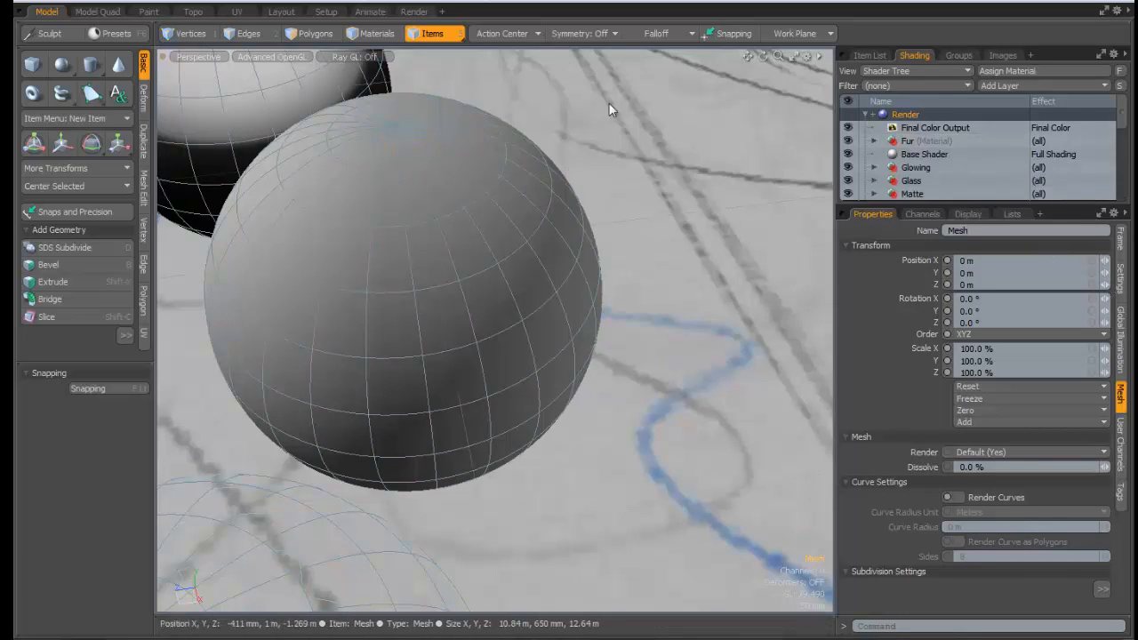
Set the Render item's Antialiasing Filter to Gaussian, leaving the antialiasing at 16 Samples/Pixel
left_click(916, 115)
left_click(1121, 277)
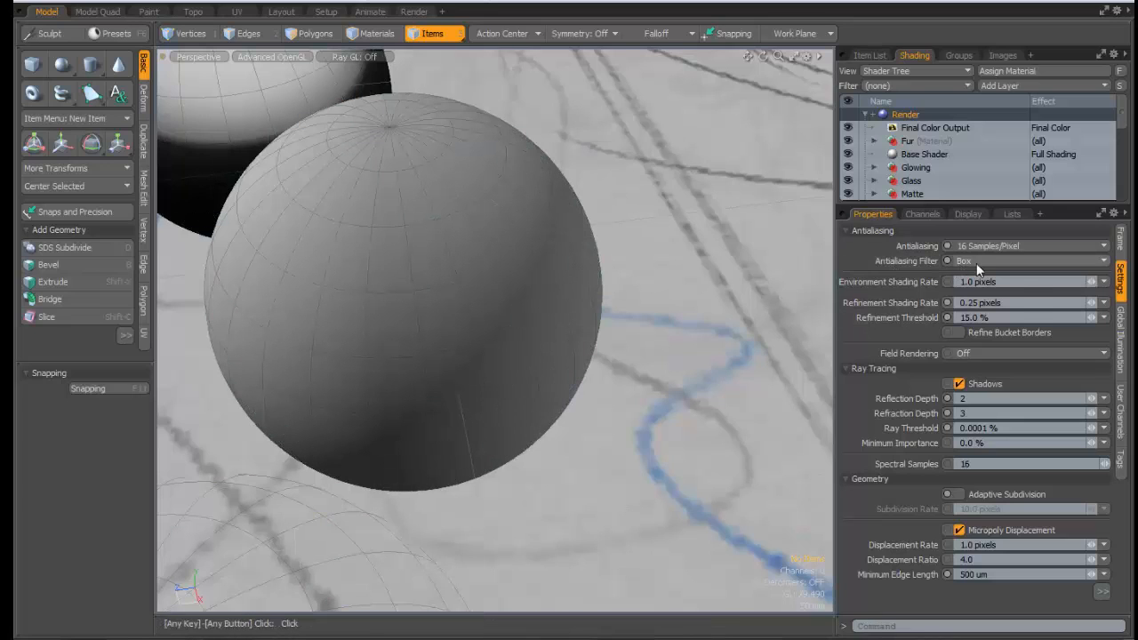
left_click(977, 261)
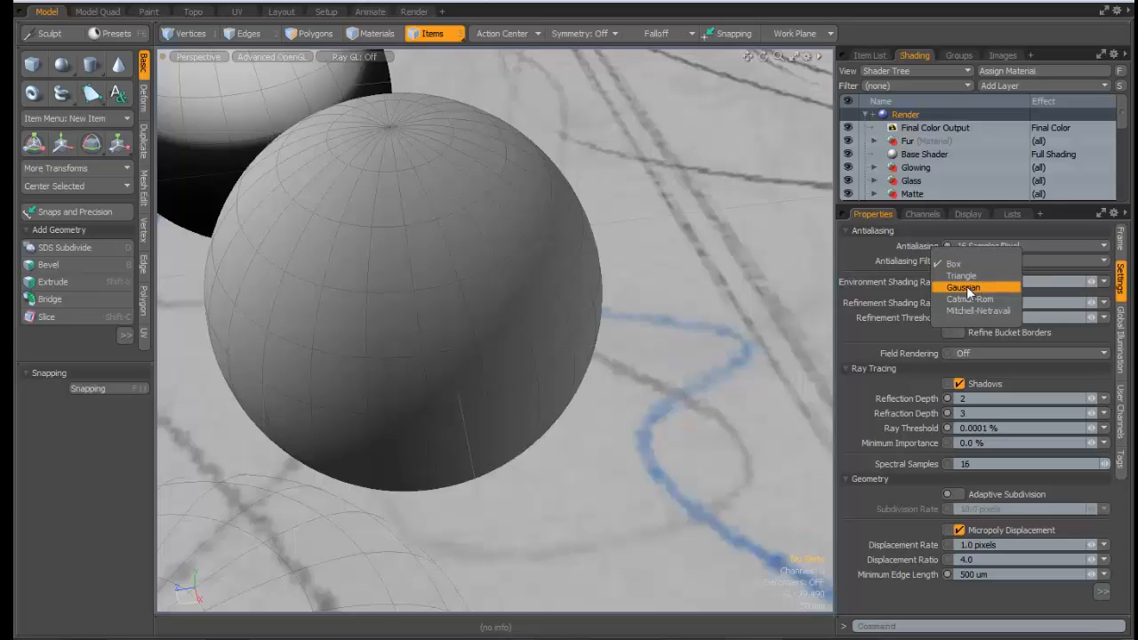
left_click(955, 285)
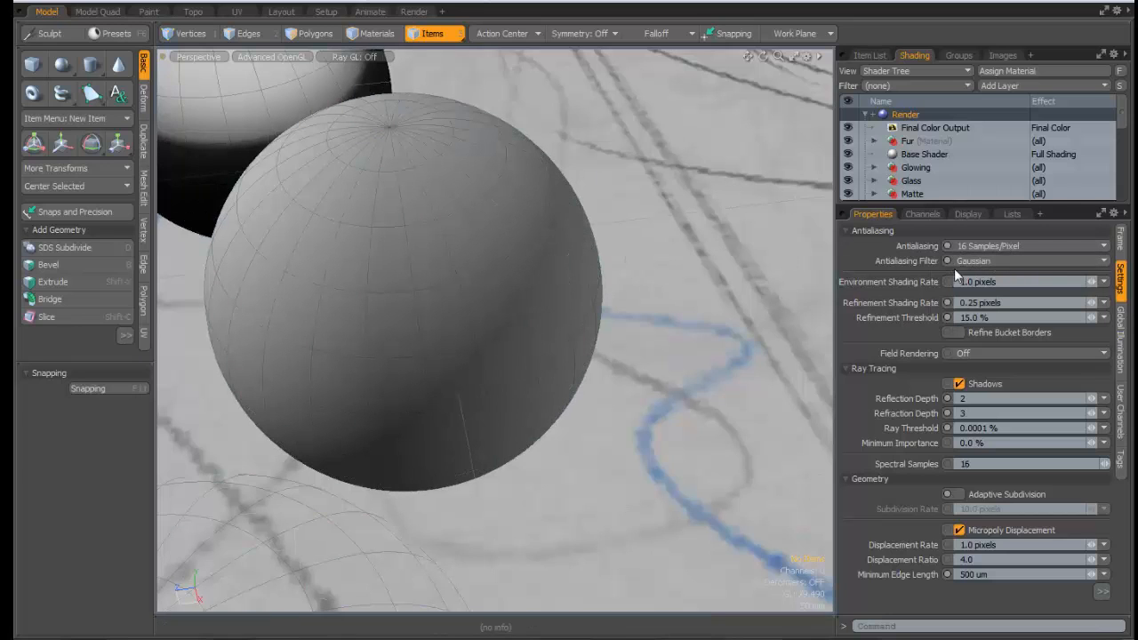
left_click(981, 262)
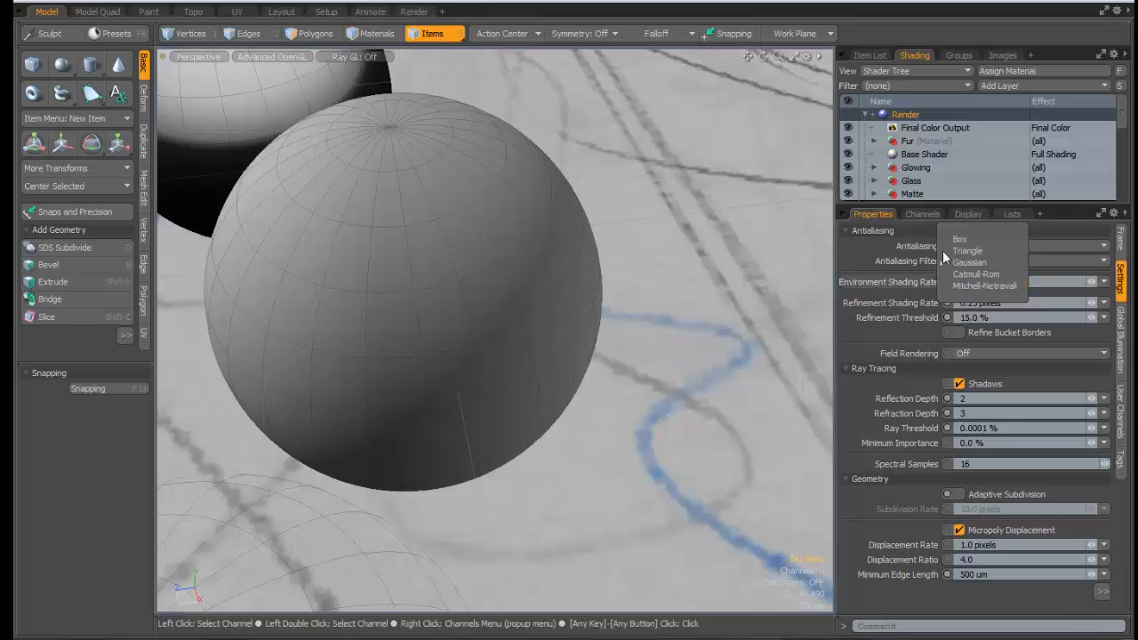
left_click(1042, 33)
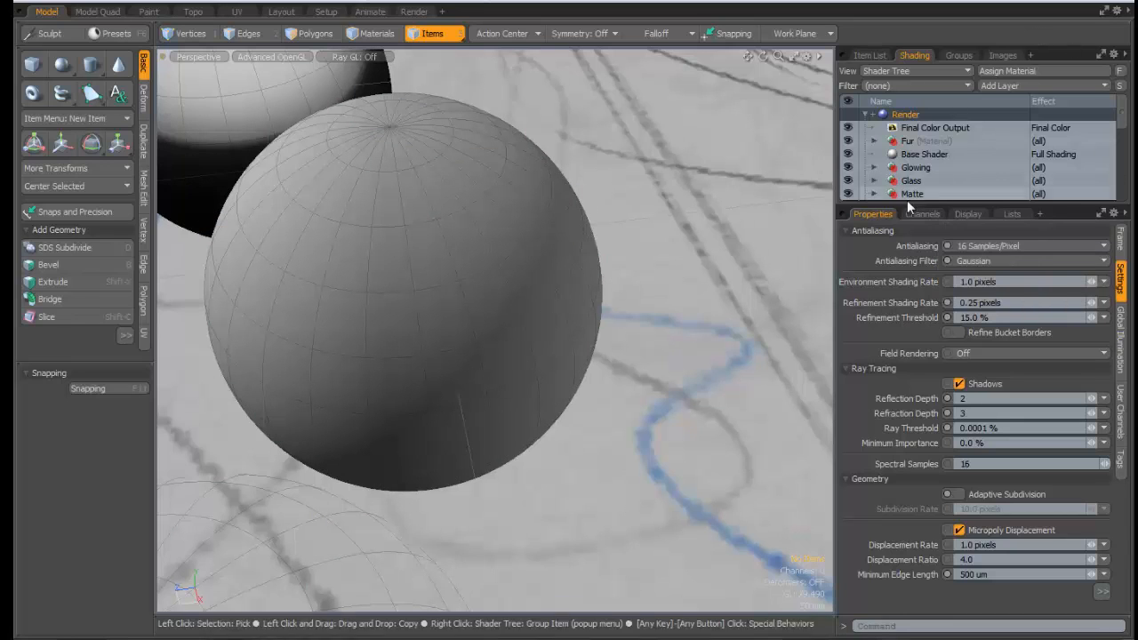
left_click(971, 257)
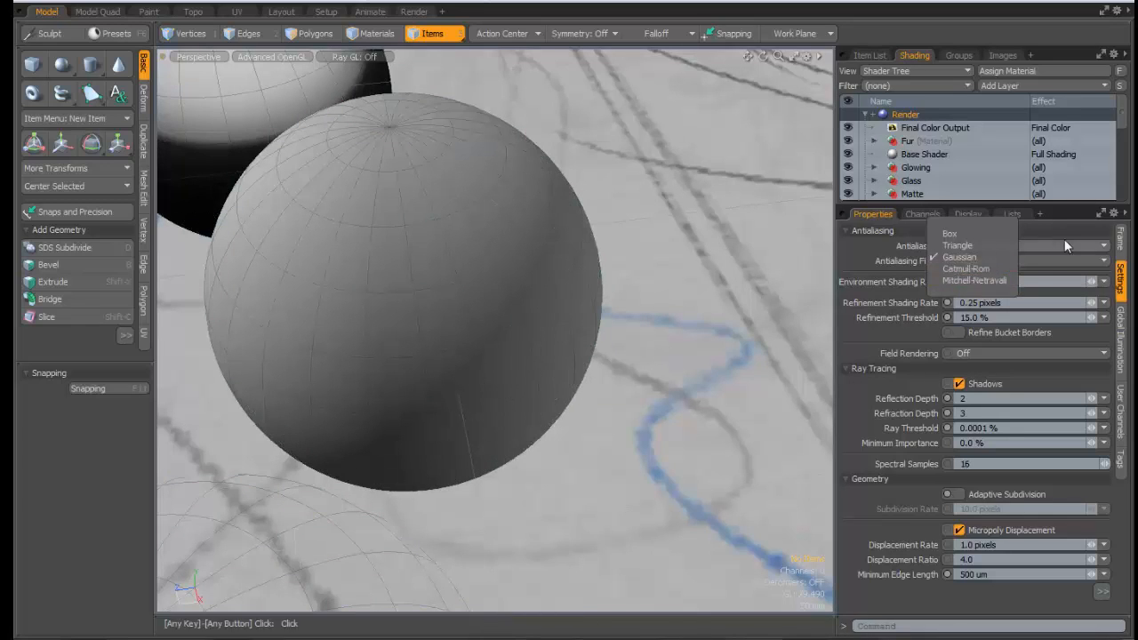
left_click(916, 281)
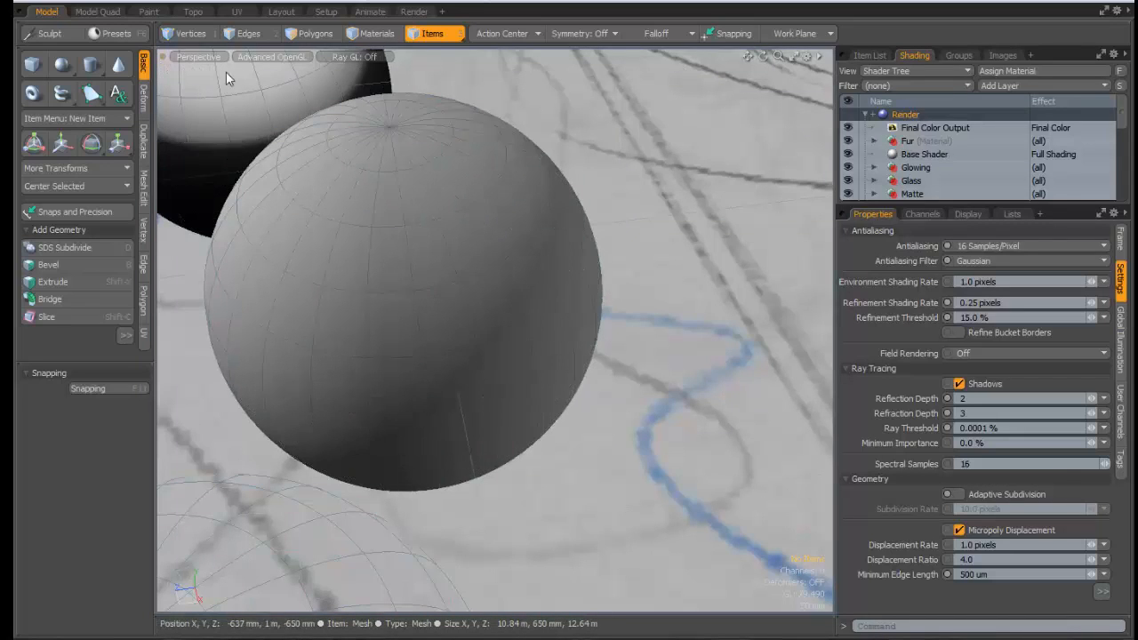
Review the Field Rendering options of the render without changing them
left_click(969, 354)
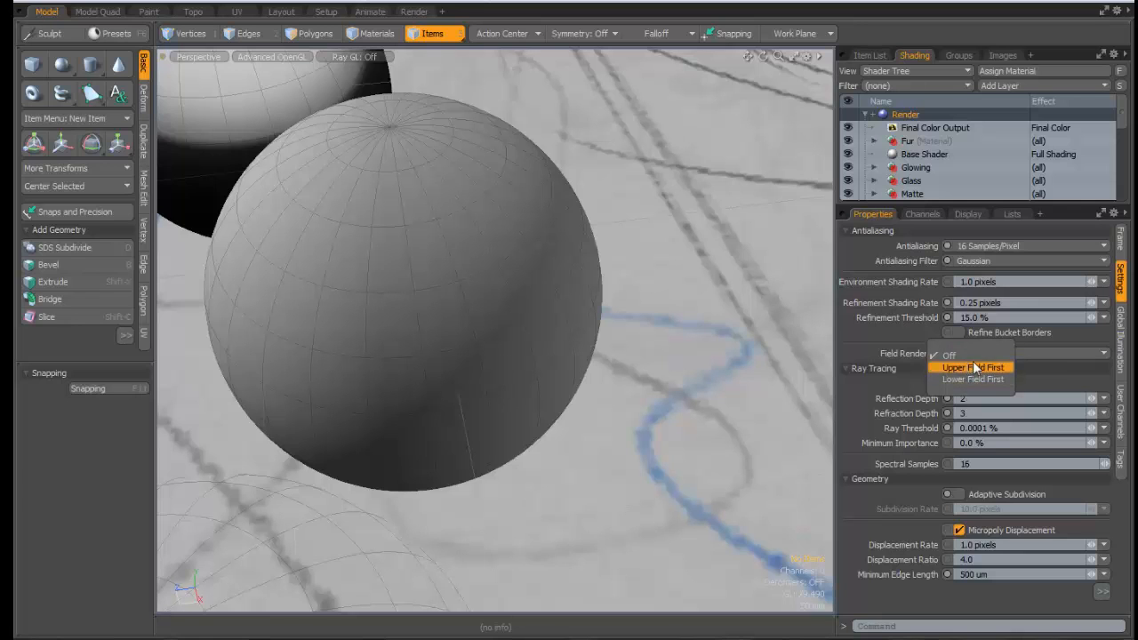
left_click(393, 106)
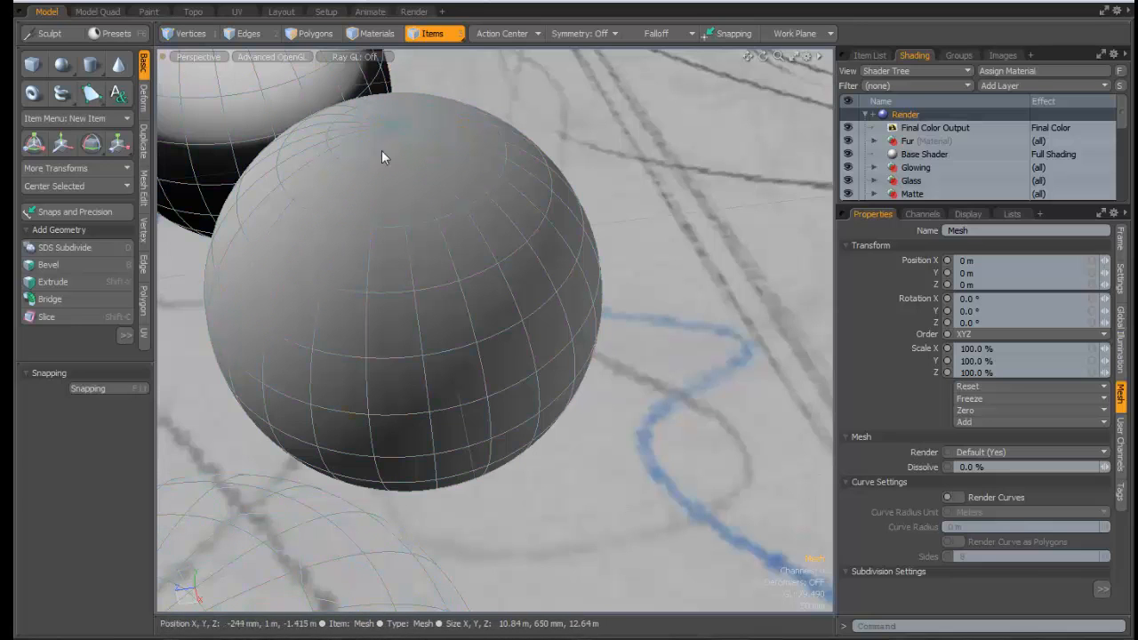
left_click(1123, 289)
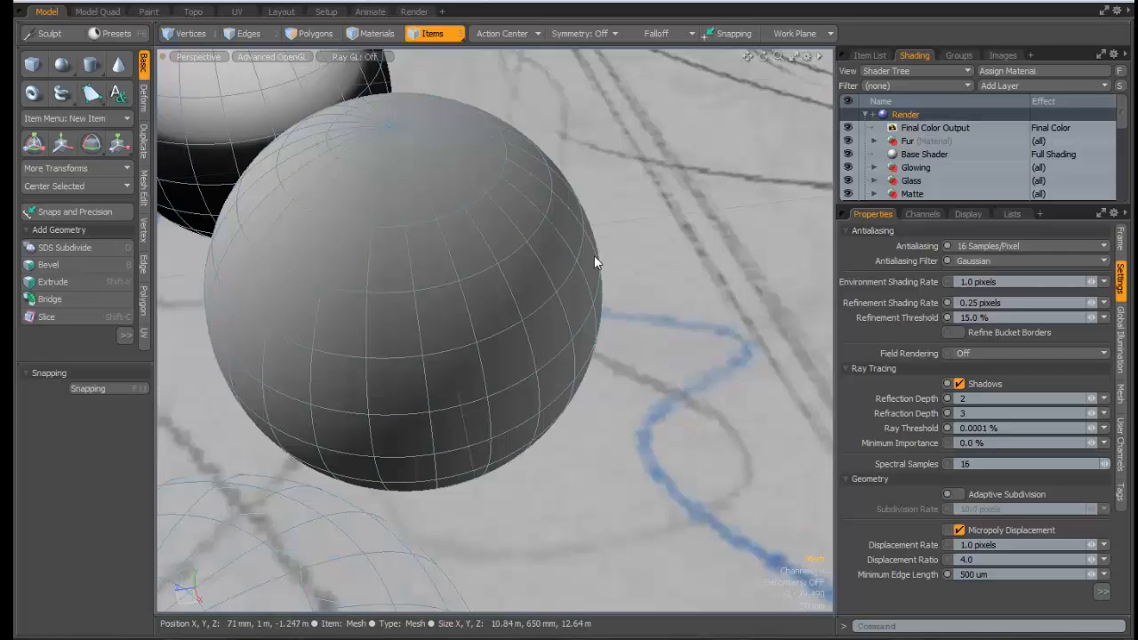
Examine the black-and-white sphere and the neighbouring grey, dark and blue furry spheres from several angles in the perspective view
left_click_drag(428, 194, 791, 142, "alt+shift")
left_click_drag(791, 142, 515, 173, "ctrl+alt")
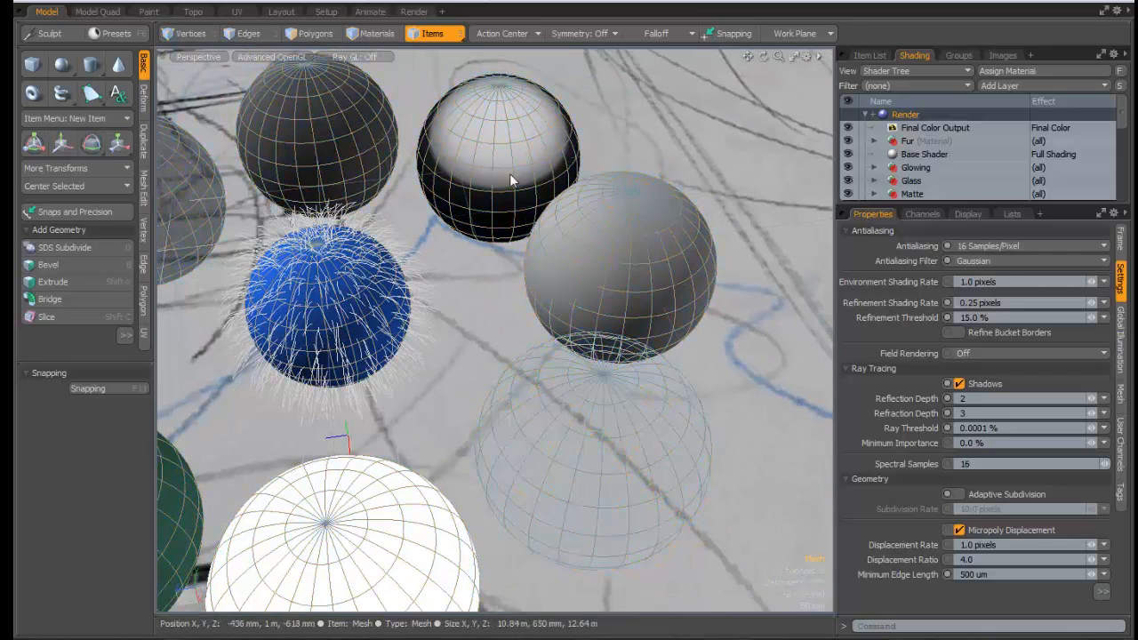
left_click_drag(626, 240, 578, 230, "alt")
left_click_drag(578, 229, 602, 262, "ctrl+alt")
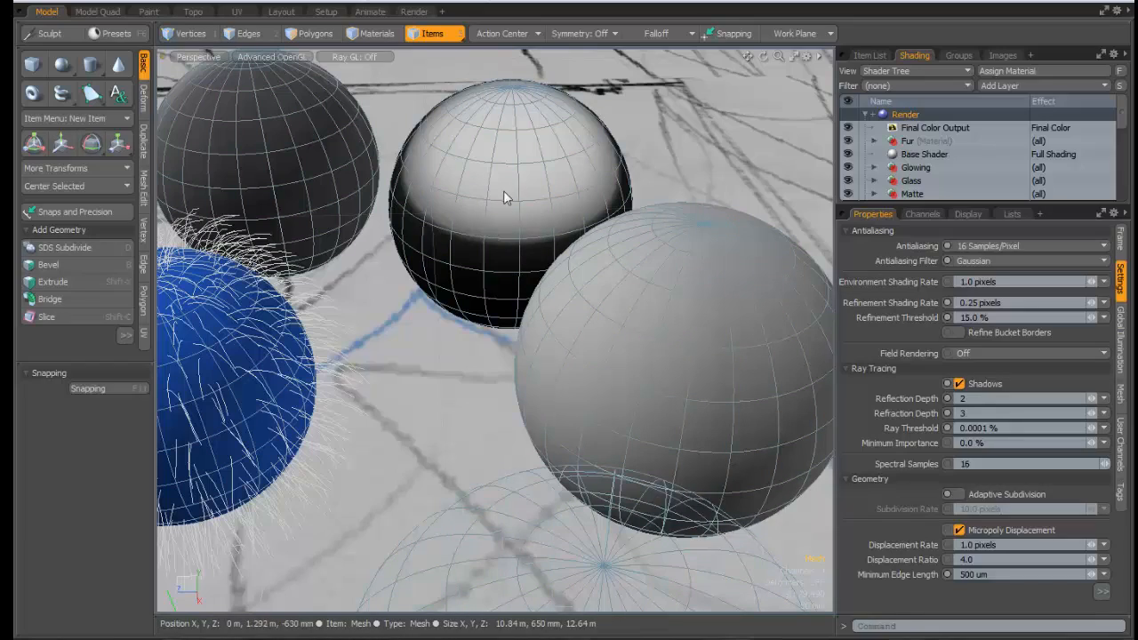
left_click_drag(513, 221, 589, 255, "alt")
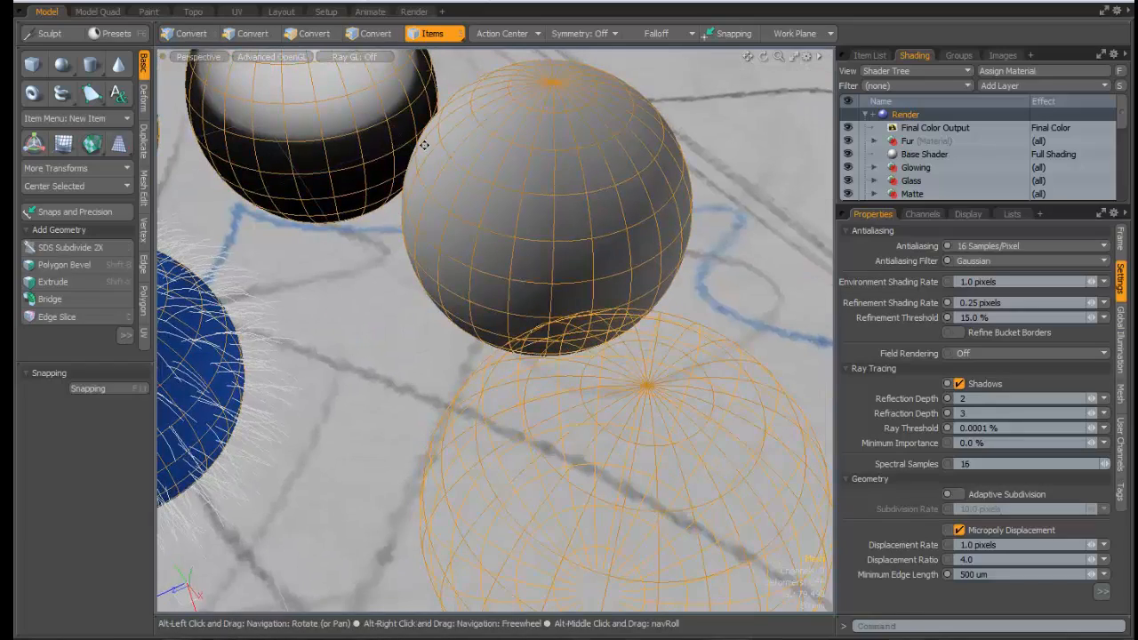
left_click_drag(424, 145, 551, 249, "alt+shift")
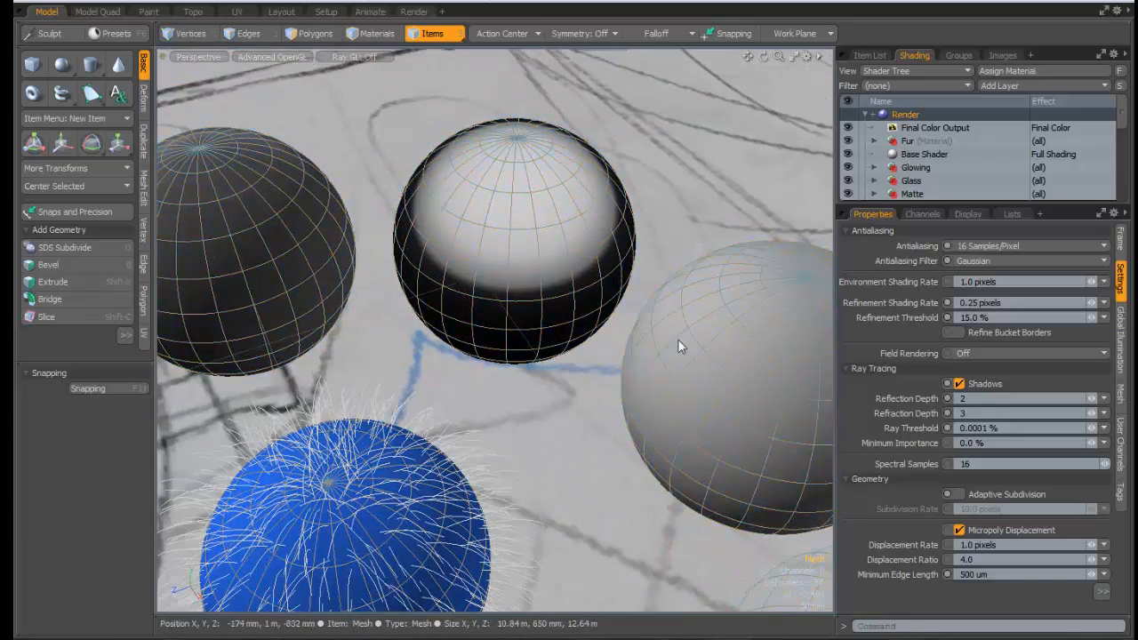
Inspect the sphere group around the blue furry sphere from varied distances and angles while reviewing the Ray Tracing depth settings
left_click_drag(678, 338, 606, 321, "alt+shift")
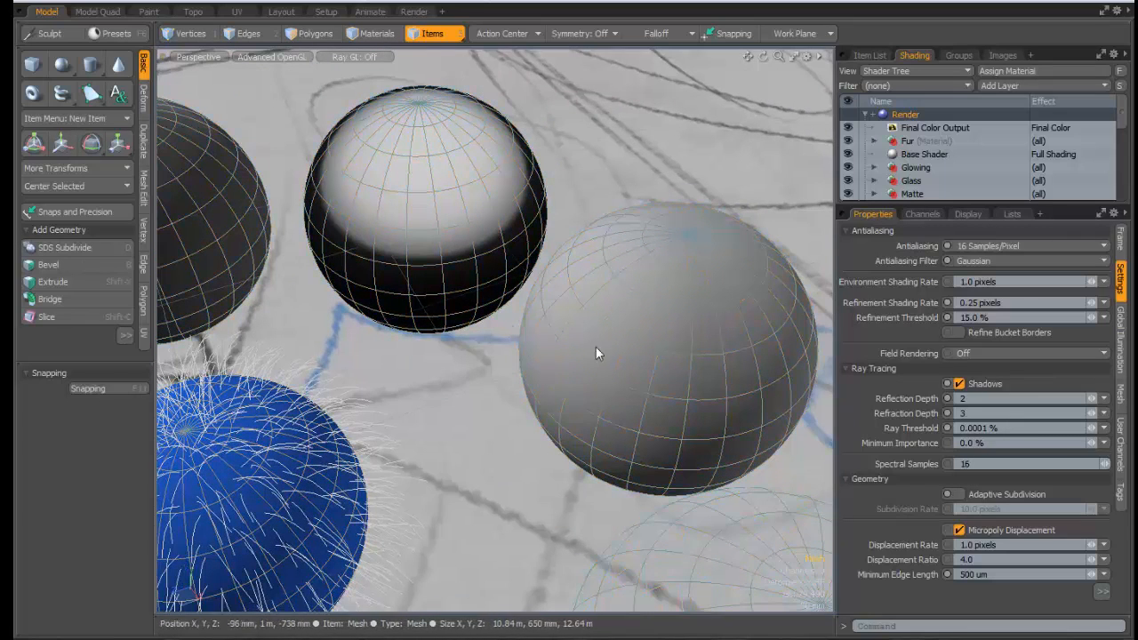
scroll(641, 214, "down", 2)
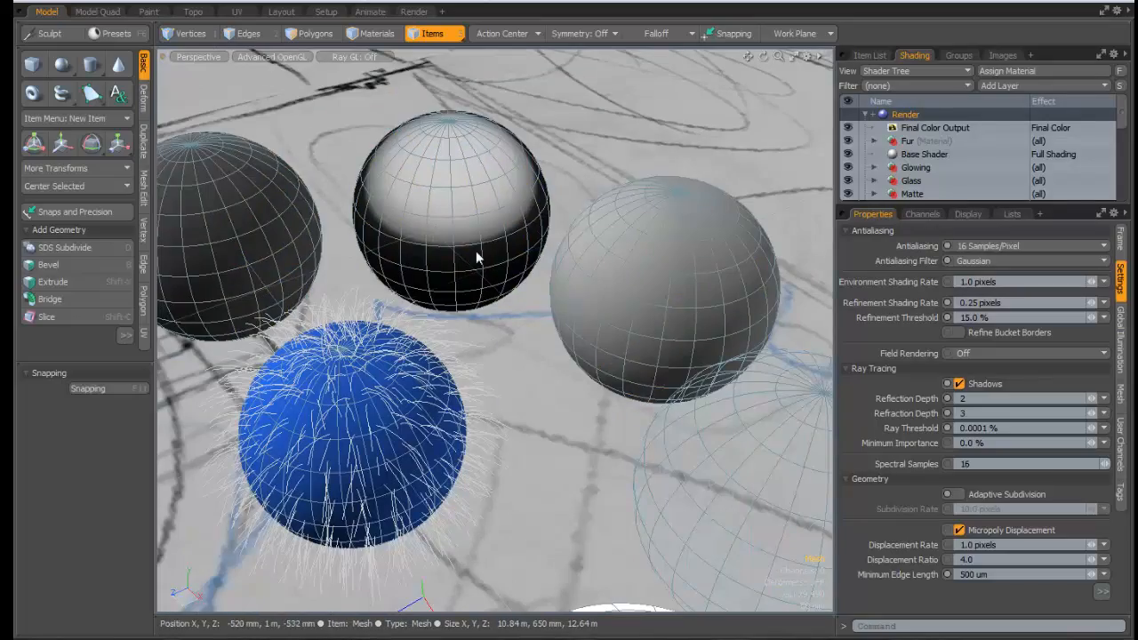
left_click_drag(536, 276, 497, 275, "ctrl+alt")
left_click_drag(496, 275, 436, 271, "alt")
left_click_drag(560, 364, 605, 378, "alt")
left_click_drag(465, 275, 590, 272, "ctrl+alt")
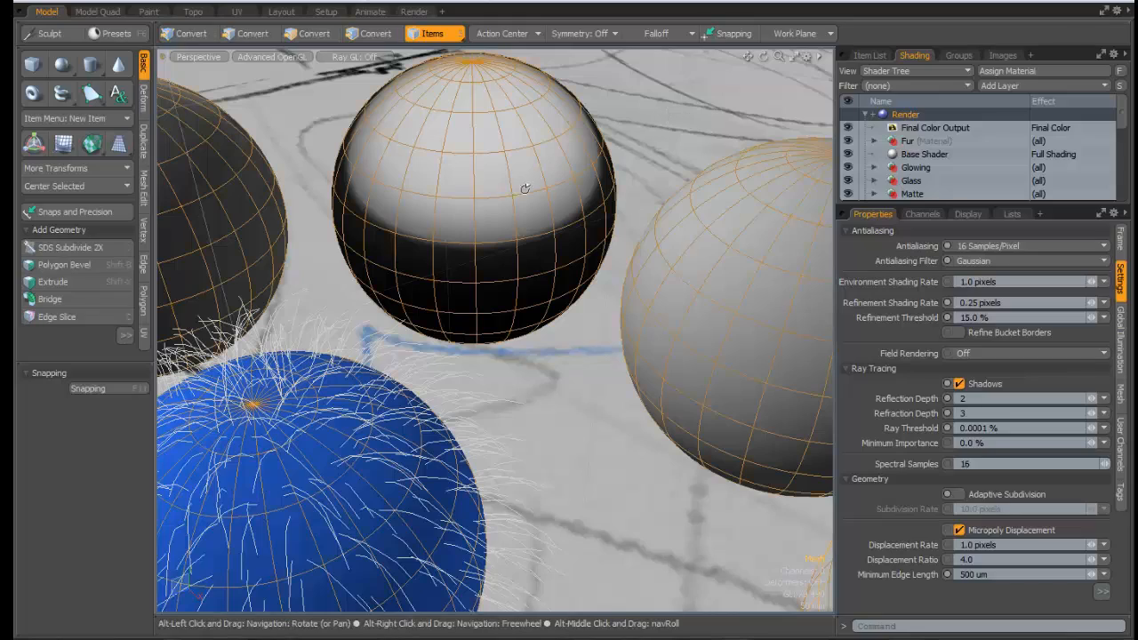
left_click_drag(524, 186, 442, 142, "alt")
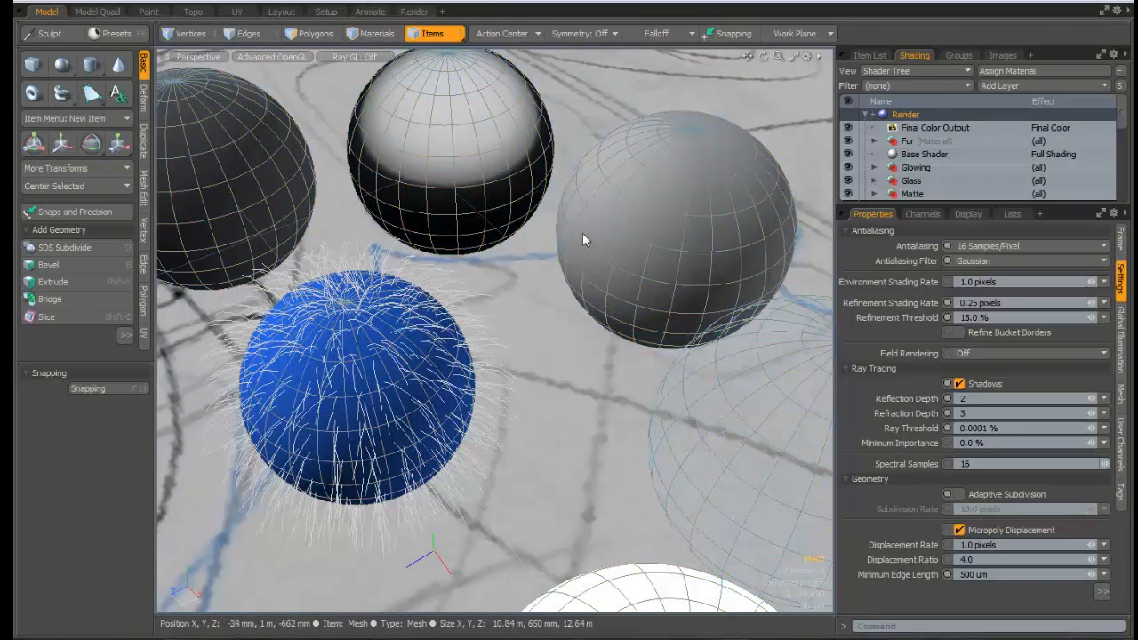
left_click_drag(583, 237, 504, 231, "alt")
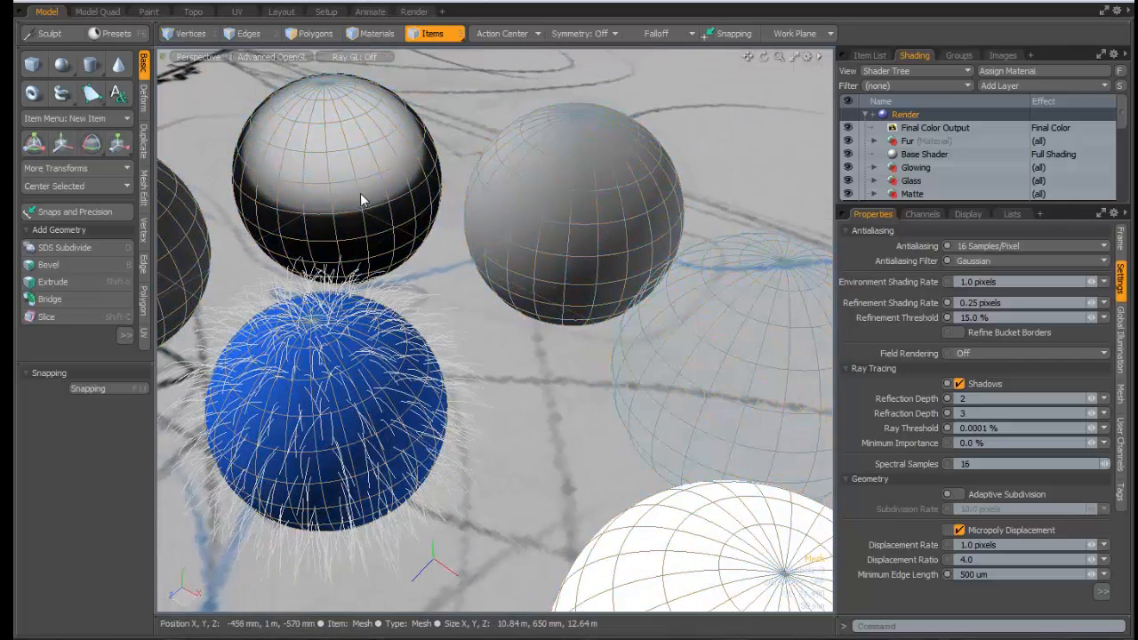
left_click_drag(347, 216, 378, 257, "alt")
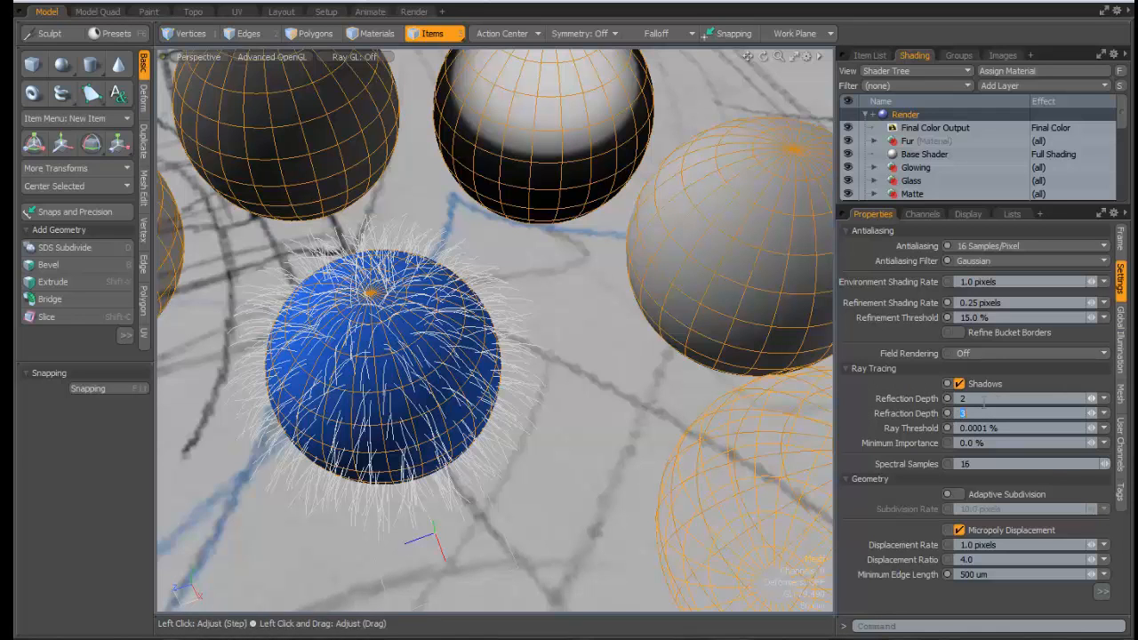
left_click_drag(533, 176, 536, 178, "alt")
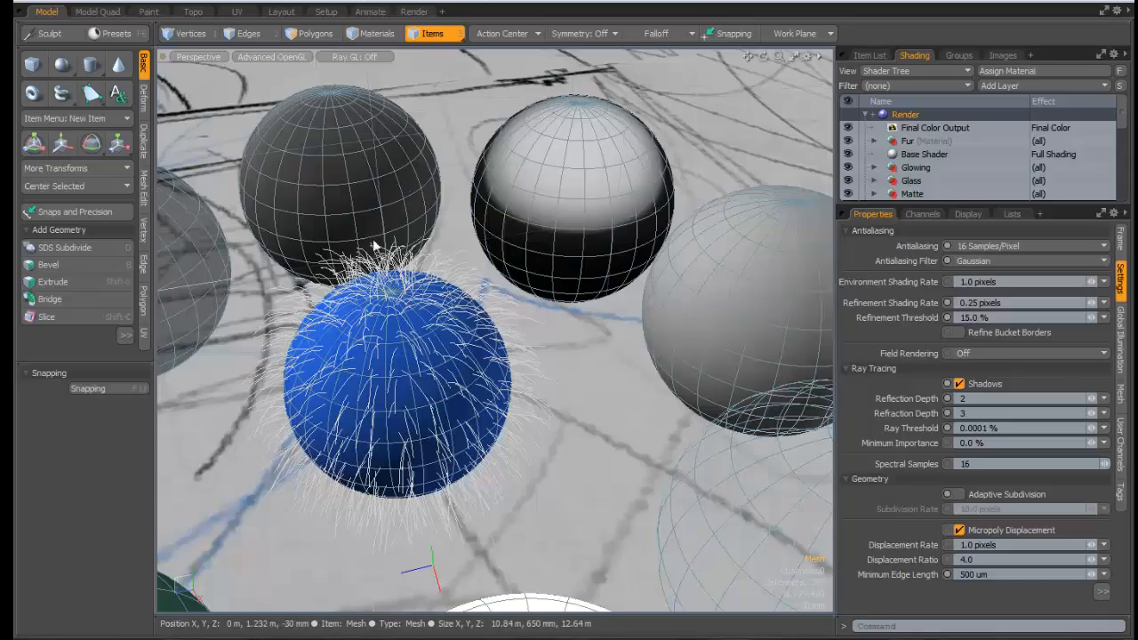
left_click_drag(673, 348, 659, 322, "alt")
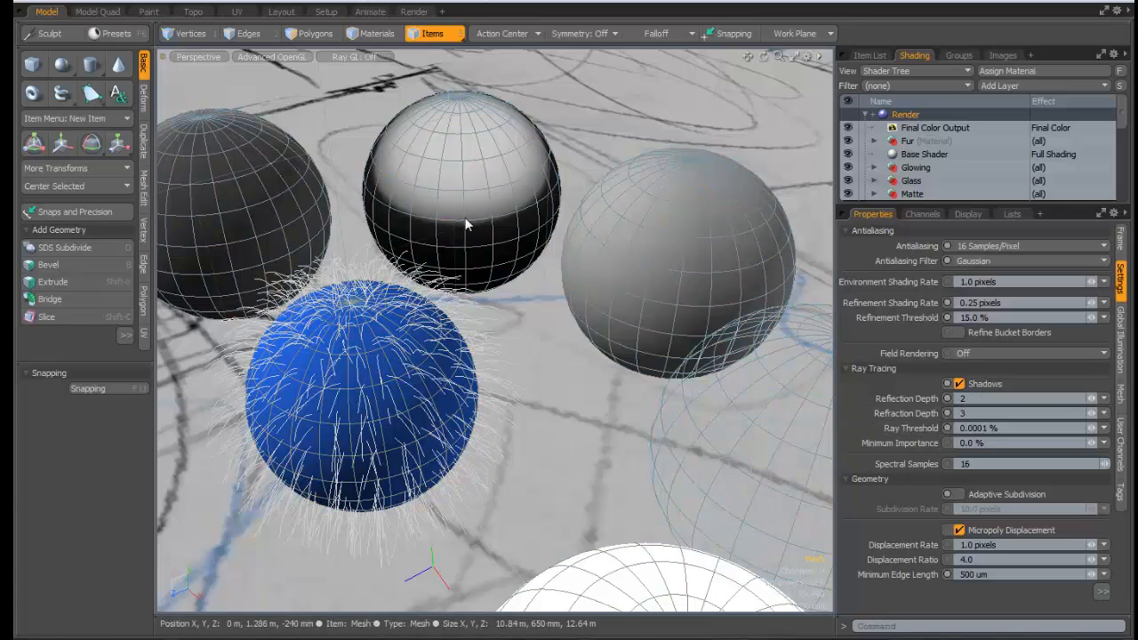
left_click_drag(466, 224, 420, 248, "alt")
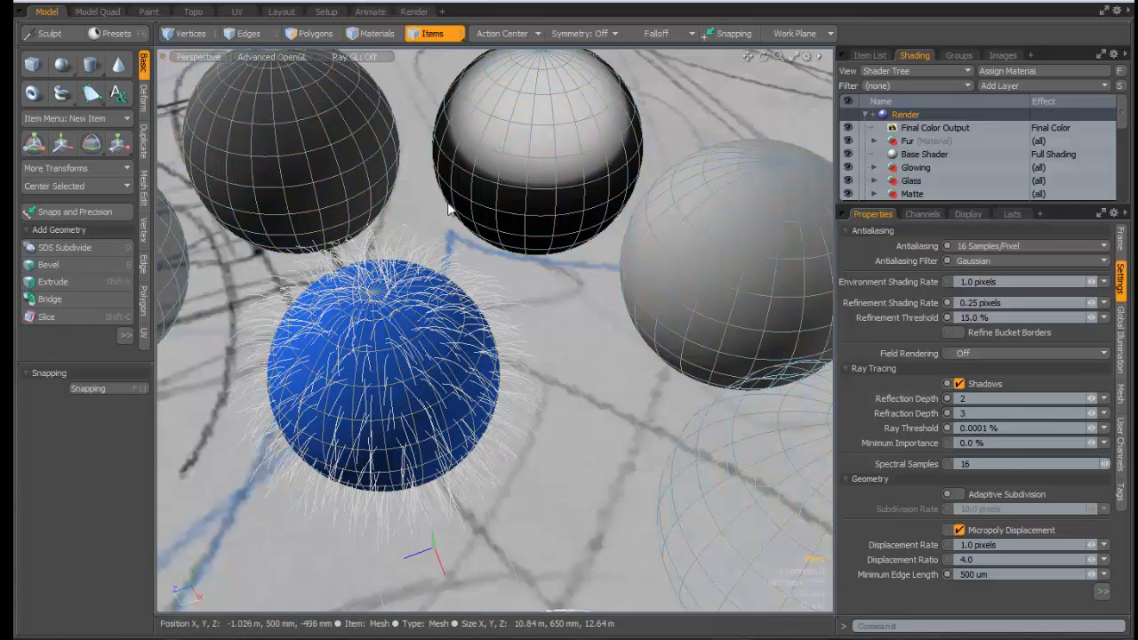
left_click_drag(537, 201, 589, 285, "alt")
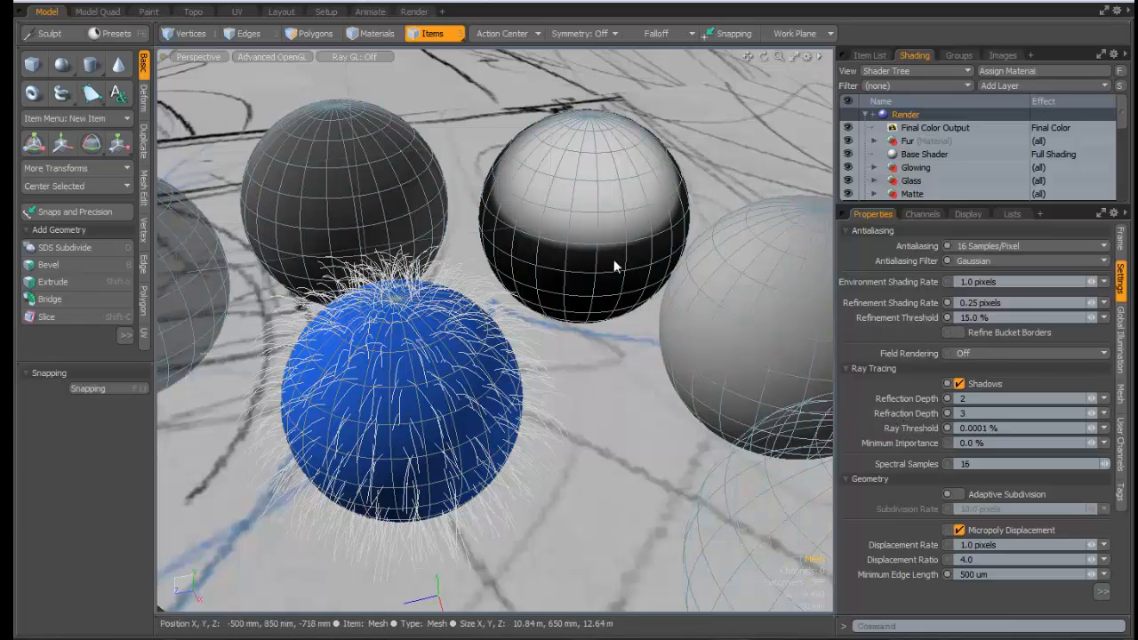
Expand the Glowing material group and collapse the Antialiasing and Ray Tracing sections to bring up the full Geometry settings
left_click(874, 167)
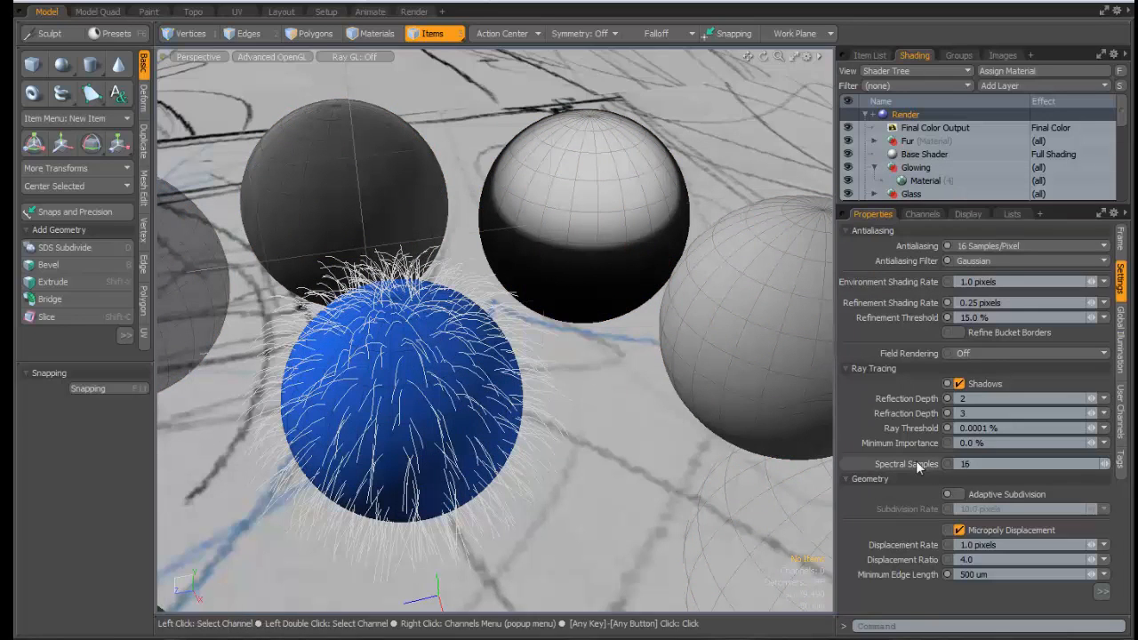
left_click(876, 230)
left_click(874, 248)
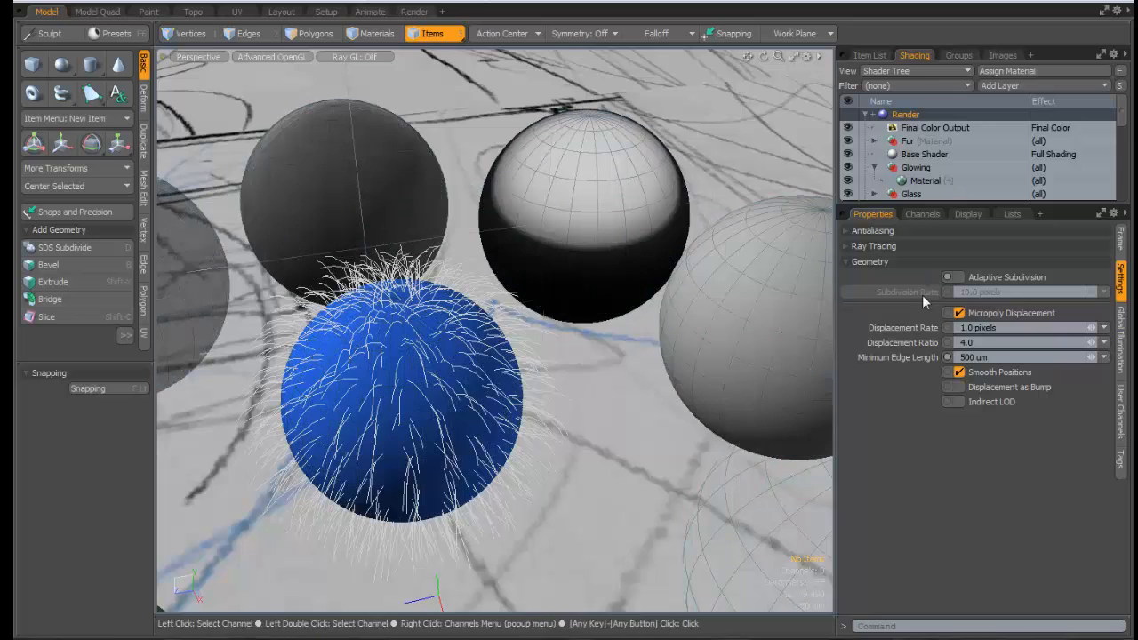
Check the sphere mesh's properties and return to the Render item's Geometry settings
left_click(623, 225)
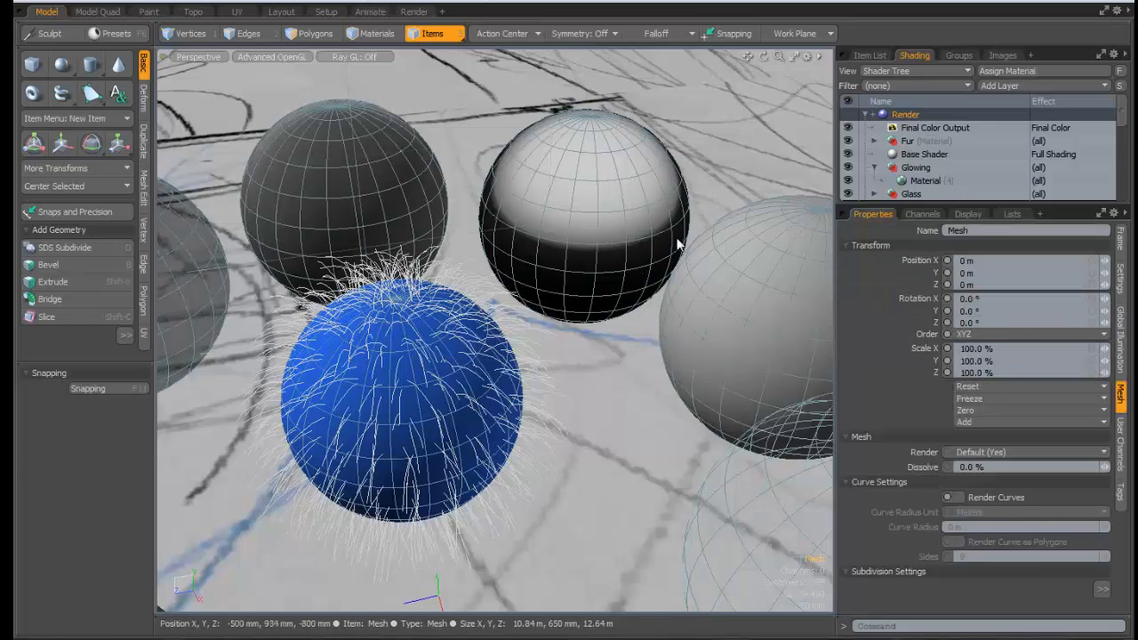
left_click(898, 127)
left_click(898, 114)
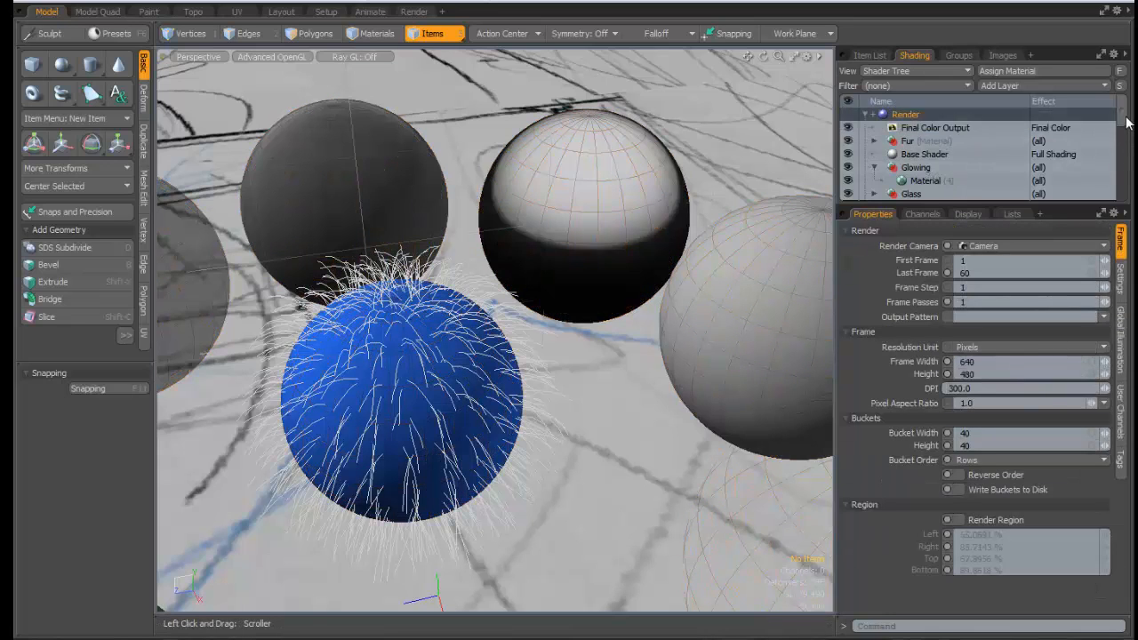
mouse_move(1126, 121)
left_mouse_down()
mouse_move(1130, 169)
mouse_move(1127, 117)
left_mouse_up()
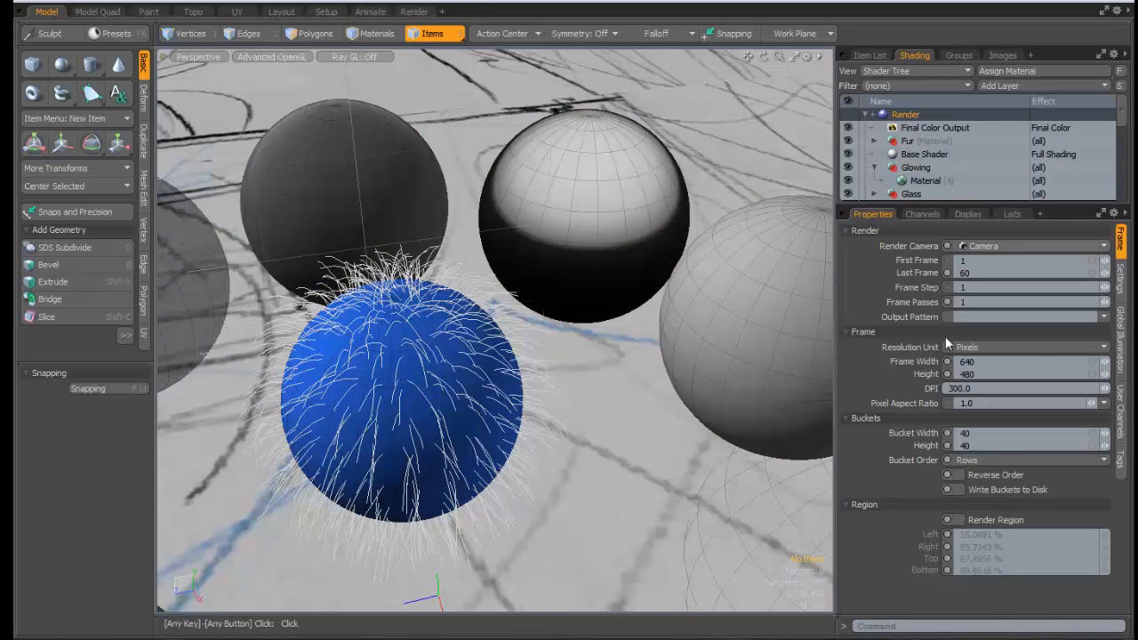
left_click(1120, 280)
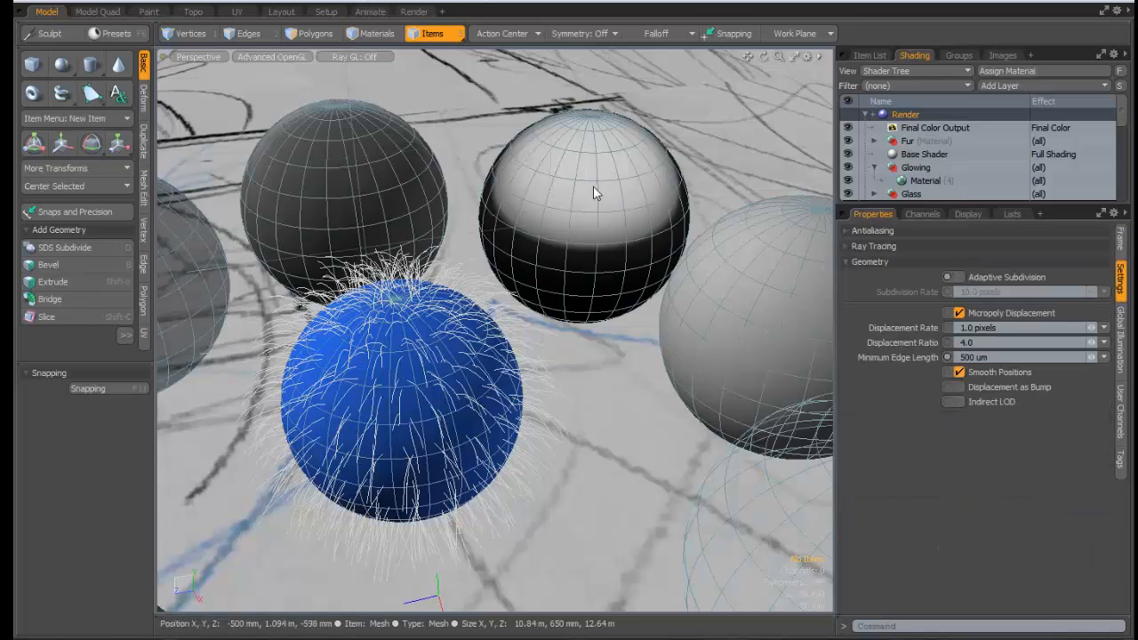
Create a new empty scene and add a default 1 m cube at the origin
left_click(26, 2)
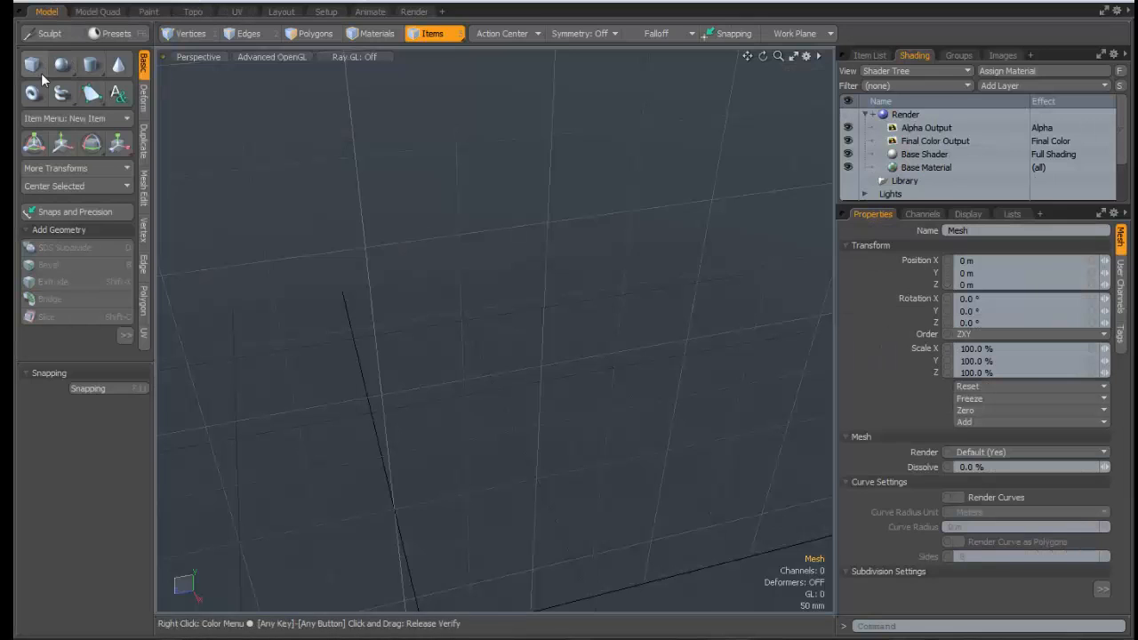
left_click(32, 69)
left_click_drag(234, 168, 602, 338, "alt")
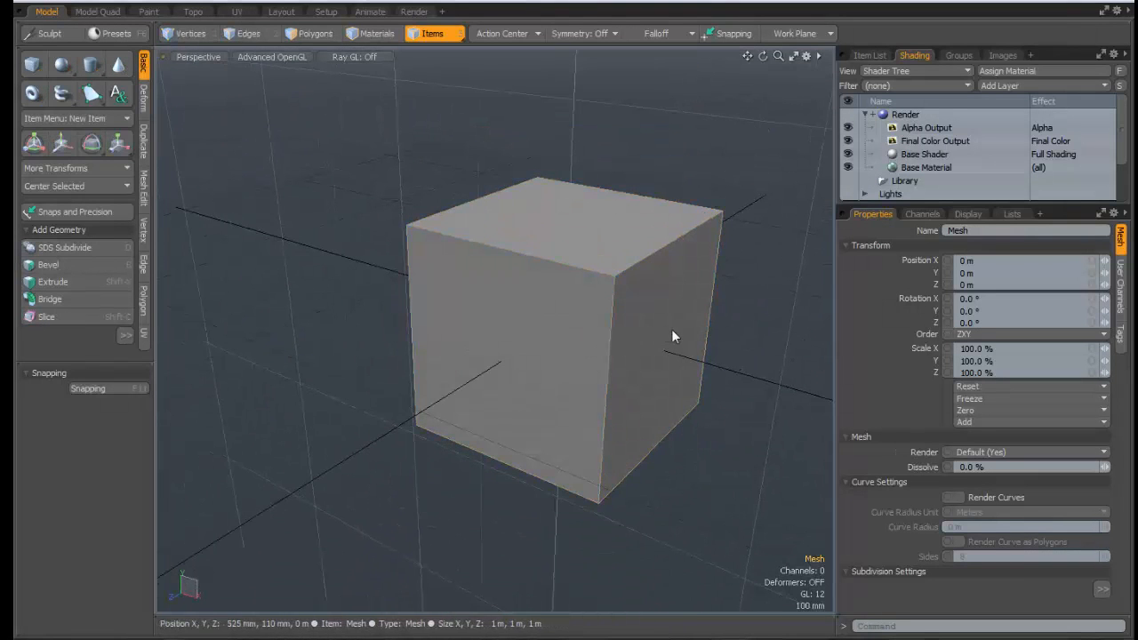
Convert the cube to a subdivision surface and fit it in the perspective view
key("Tab")
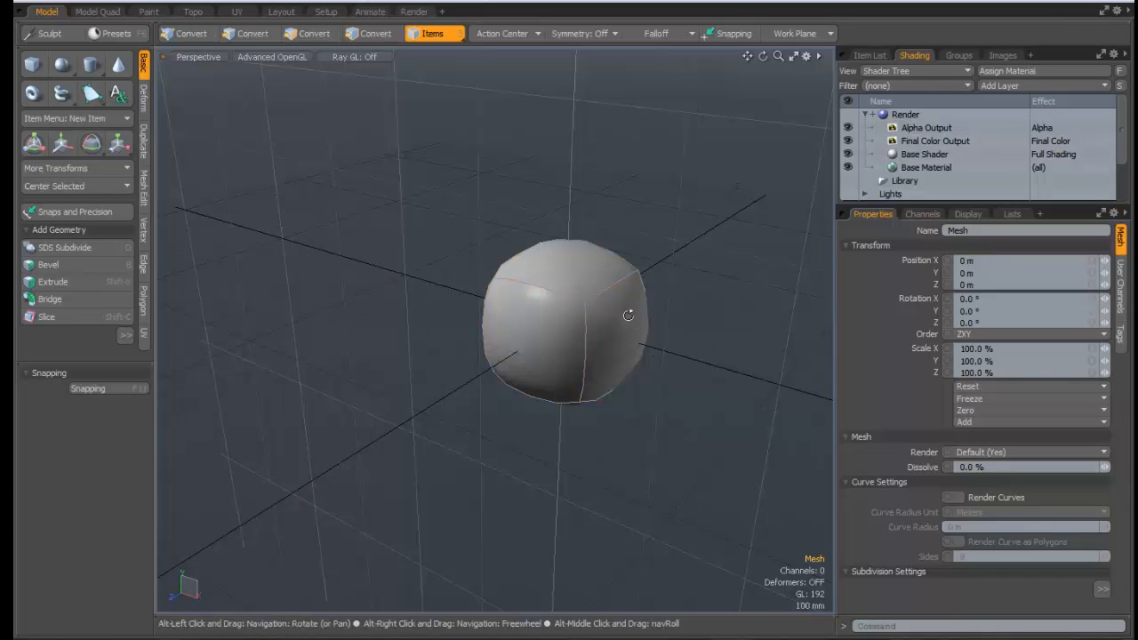
key("a")
left_click_drag(708, 318, 500, 307, "alt")
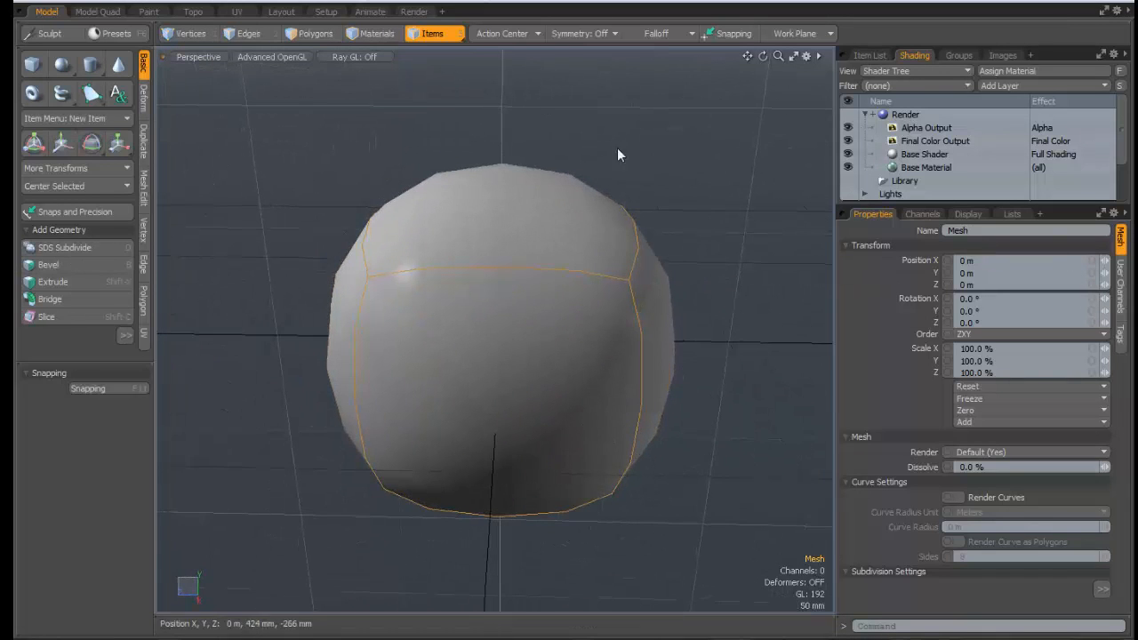
Set the subdivided cube mesh's Subdivision Level to 1 in its Subdivision Settings
left_click(801, 112)
left_click(870, 55)
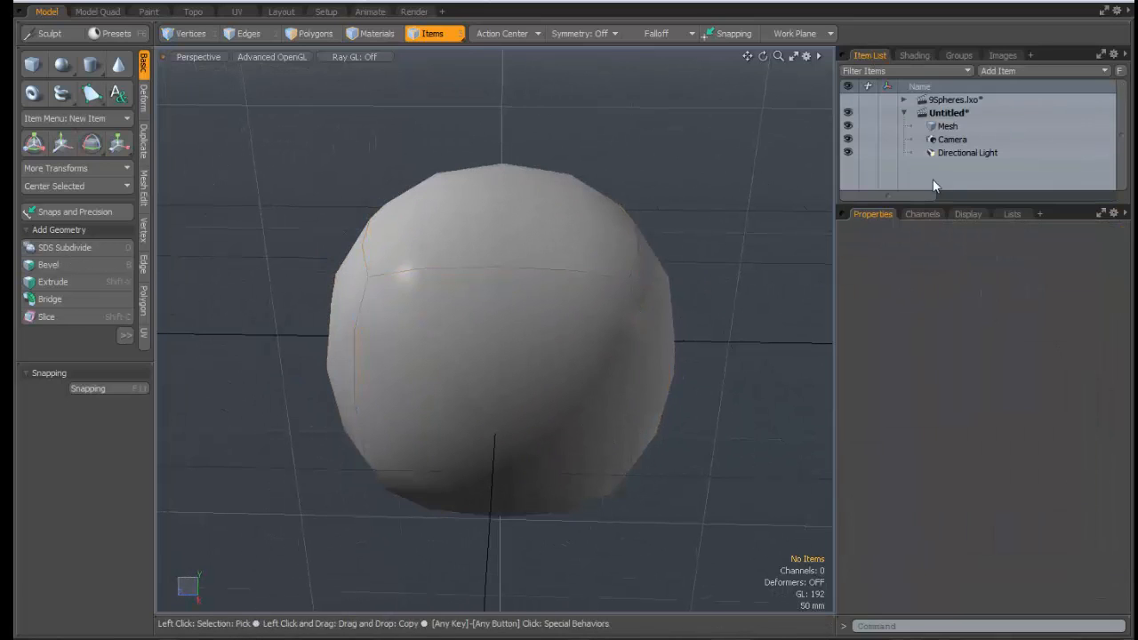
left_click(947, 127)
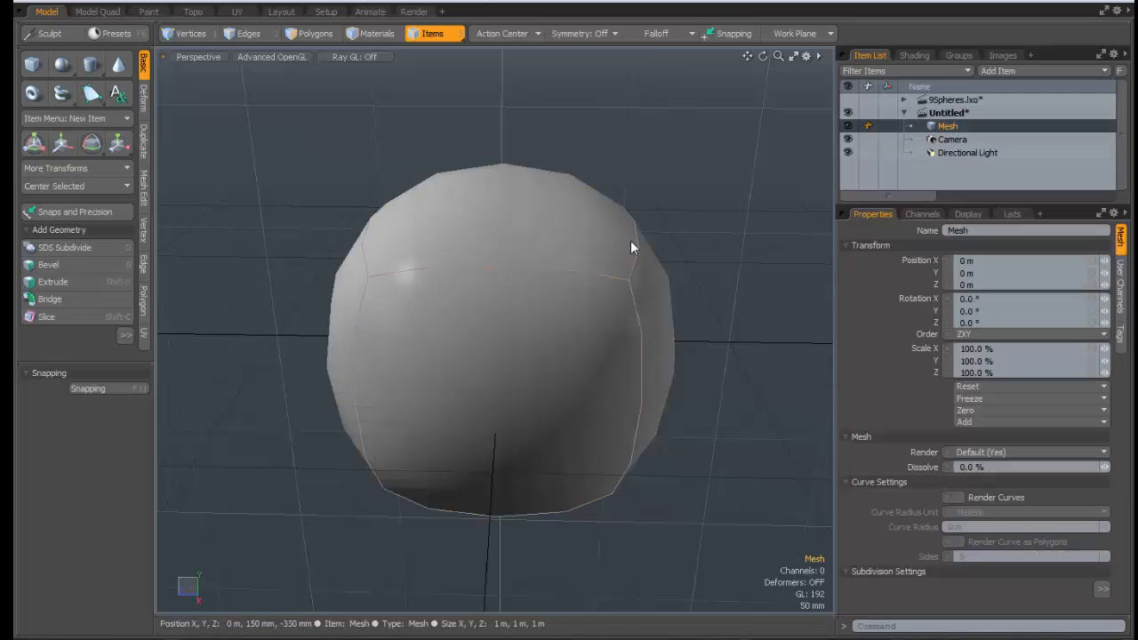
left_click_drag(537, 249, 607, 245, "alt")
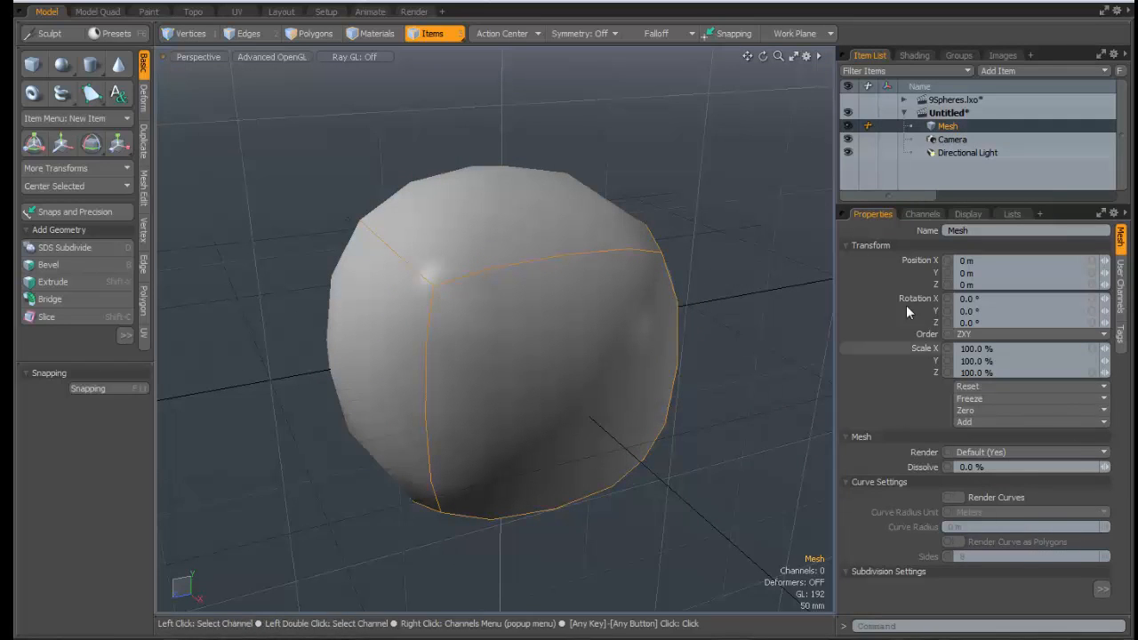
left_click(879, 246)
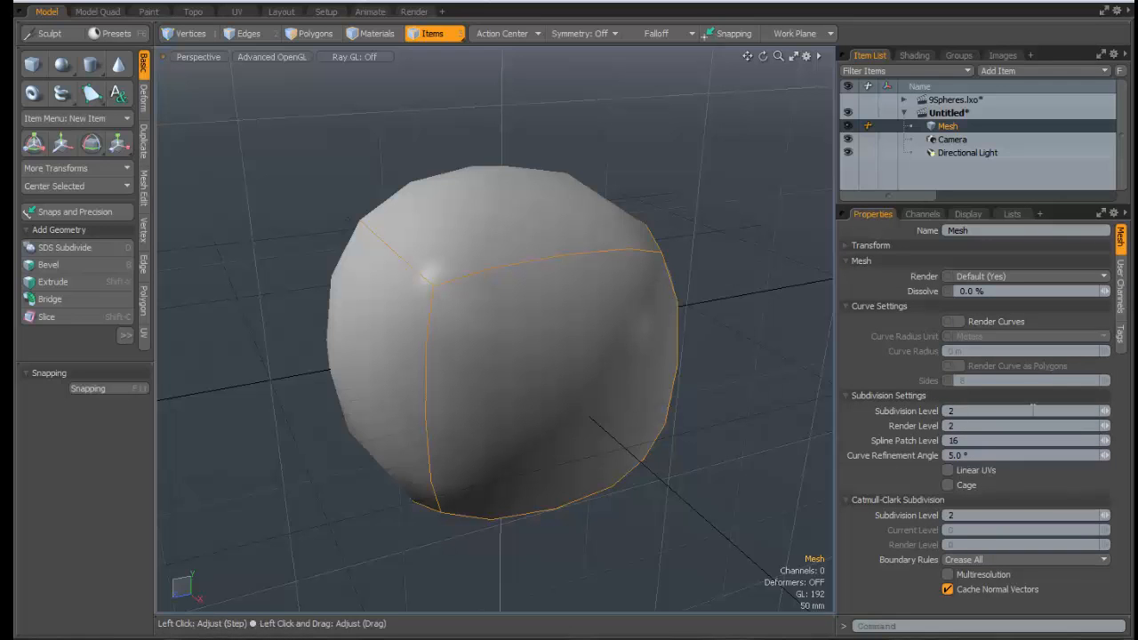
left_click(1102, 416)
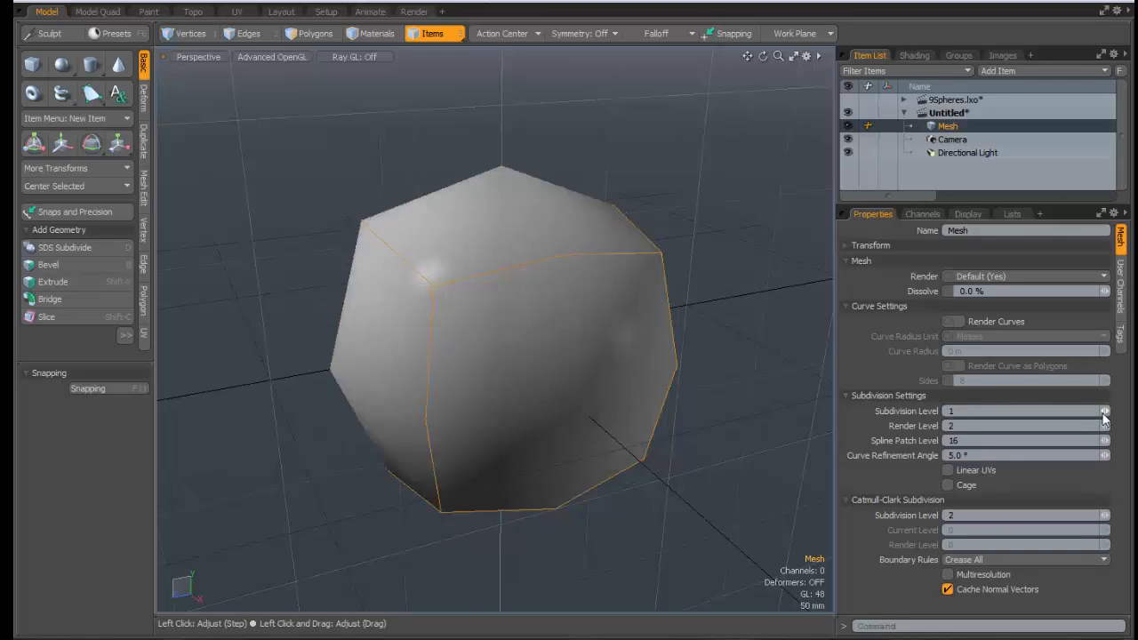
Set the mesh's Render Level to 1 and view its faceted silhouette from several angles
left_click_drag(601, 299, 597, 312, "alt")
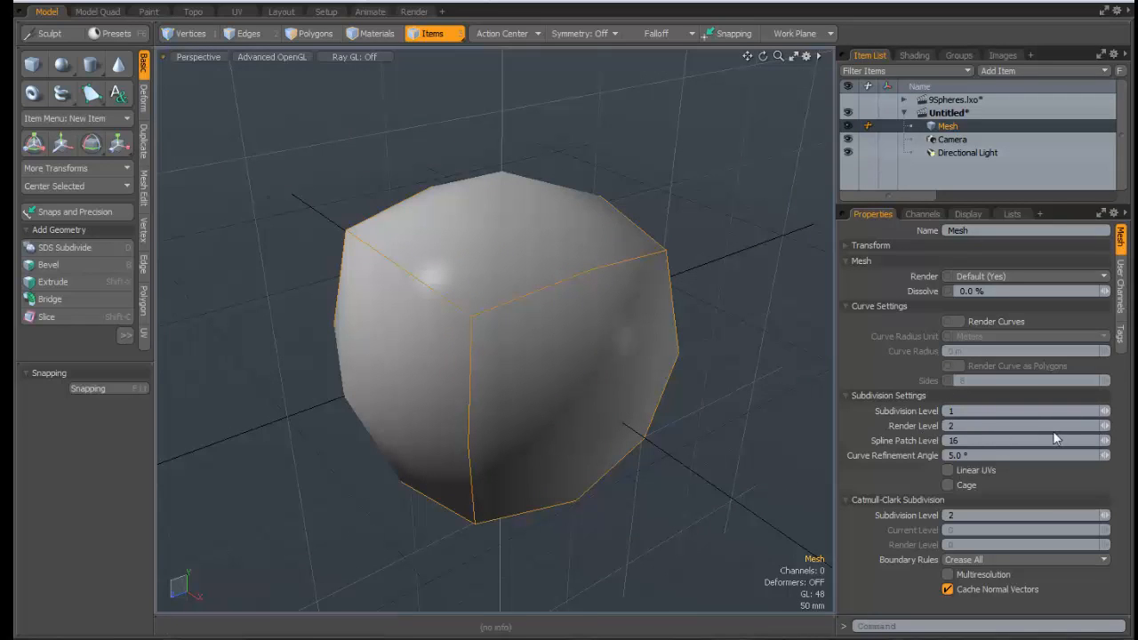
left_click(1102, 427)
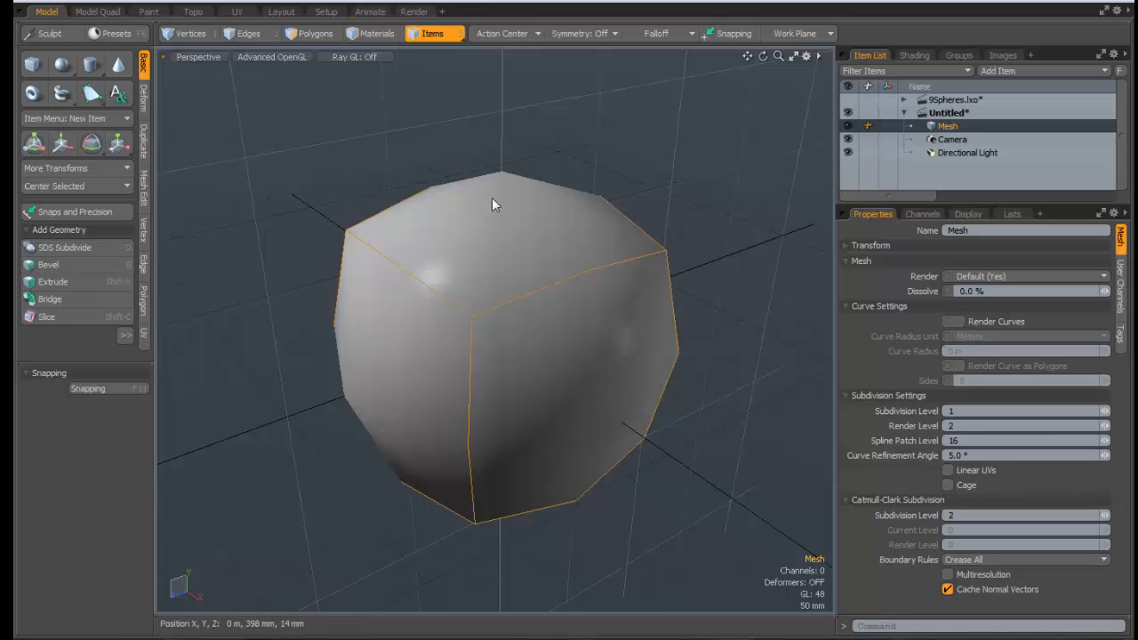
left_click_drag(492, 203, 620, 226, "alt")
left_click_drag(620, 227, 554, 162, "alt+shift")
left_click_drag(613, 276, 530, 260, "ctrl+alt")
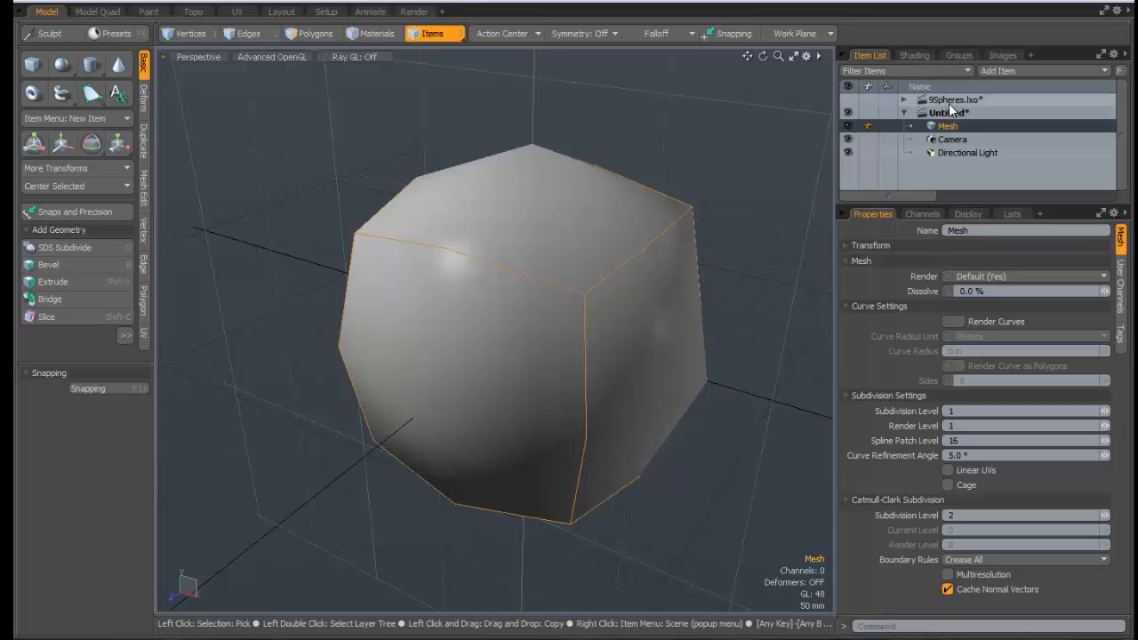
Open the Render item's Geometry settings in the new scene to review the Adaptive Subdivision option
left_click(914, 55)
left_click(906, 114)
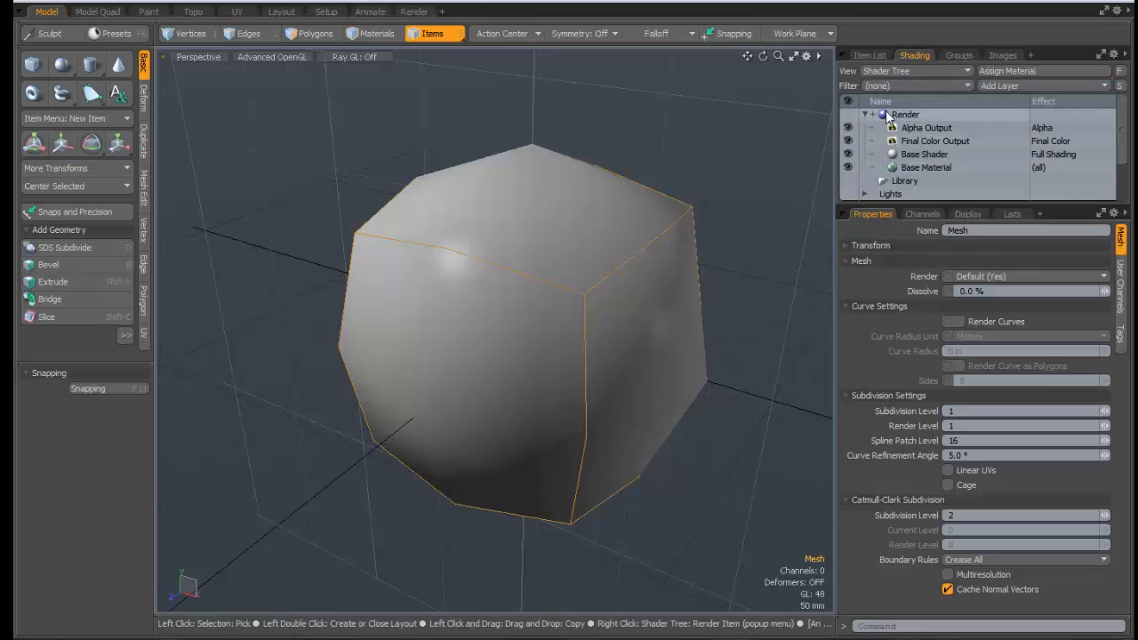
left_click(1120, 360)
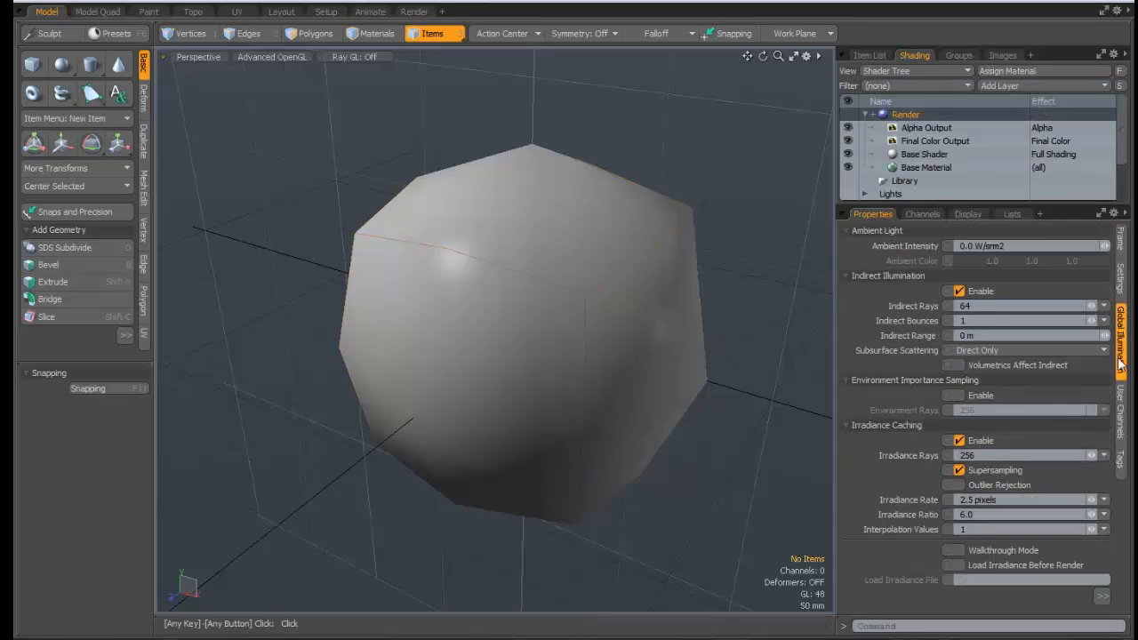
left_click(1119, 278)
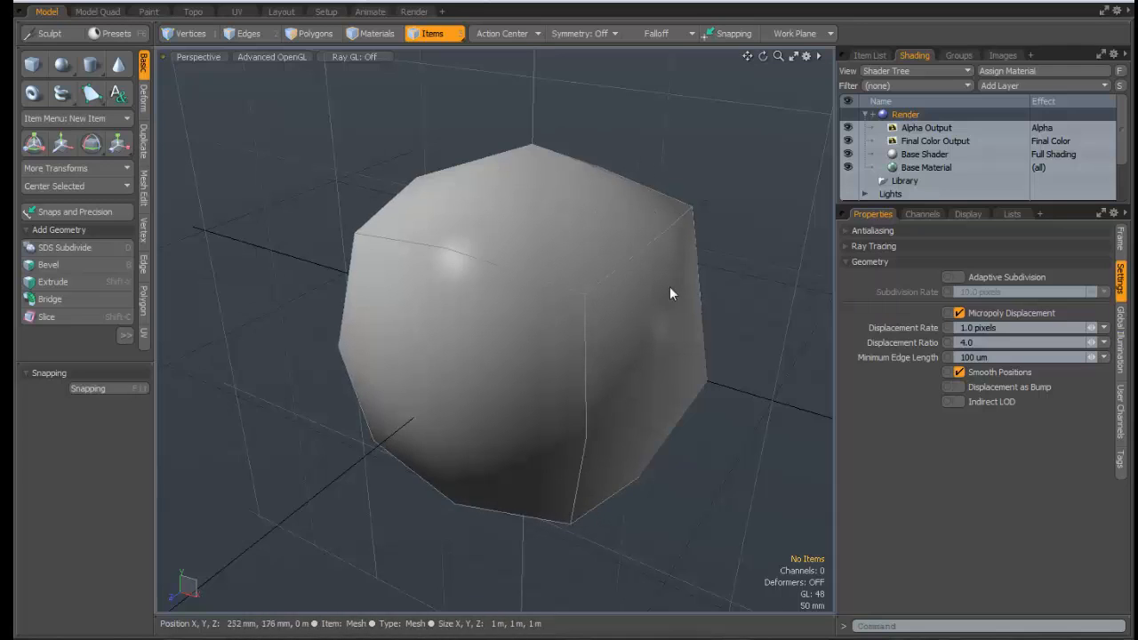
Compare the mesh's own Subdivision Settings with the Render item's Adaptive Subdivision and Subdivision Rate options
left_click(857, 57)
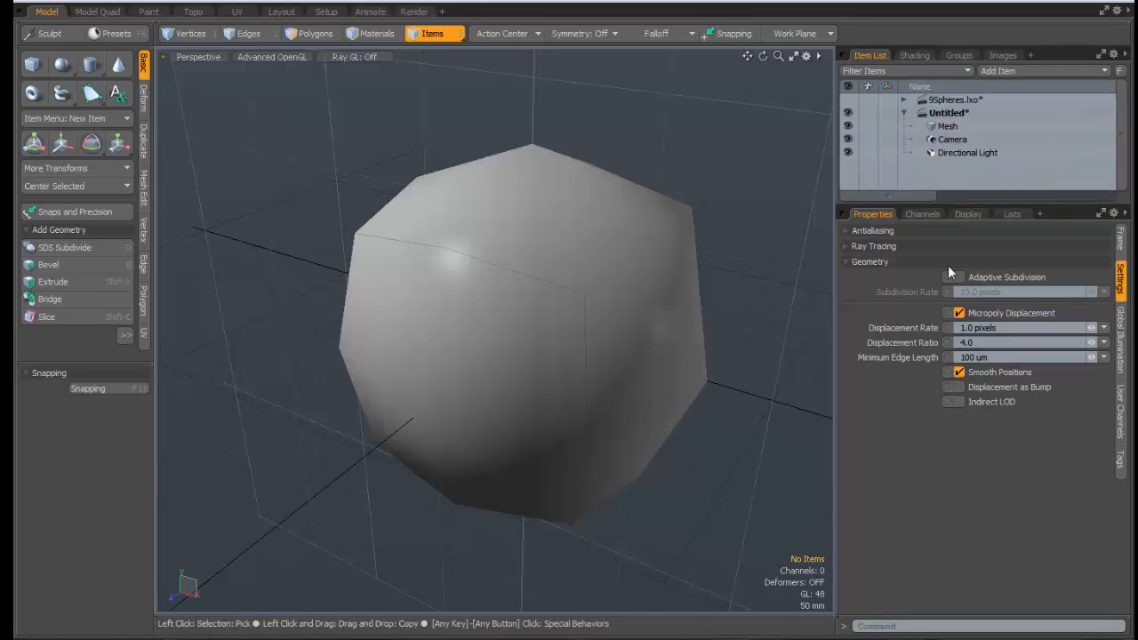
left_click(948, 126)
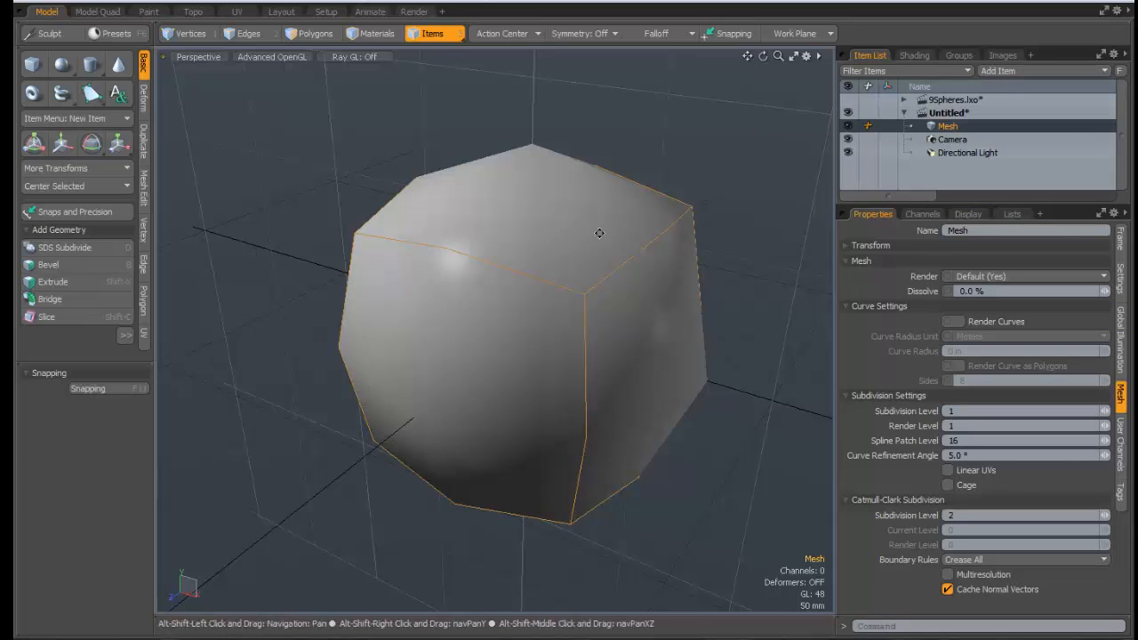
left_click_drag(599, 231, 554, 226, "alt+shift")
left_click(914, 56)
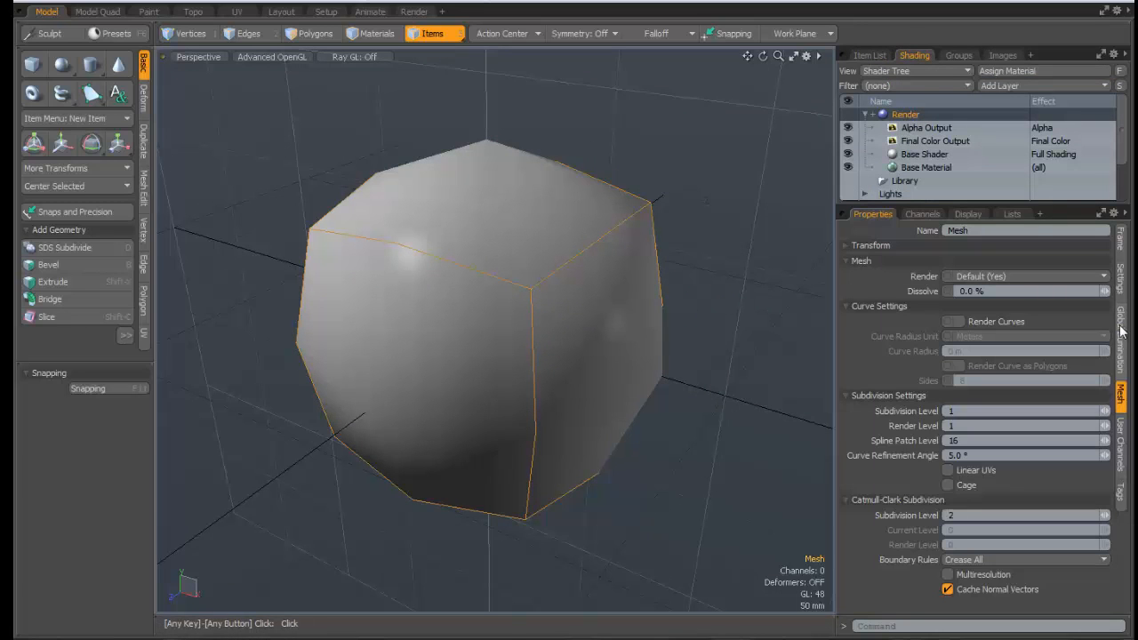
left_click(1121, 280)
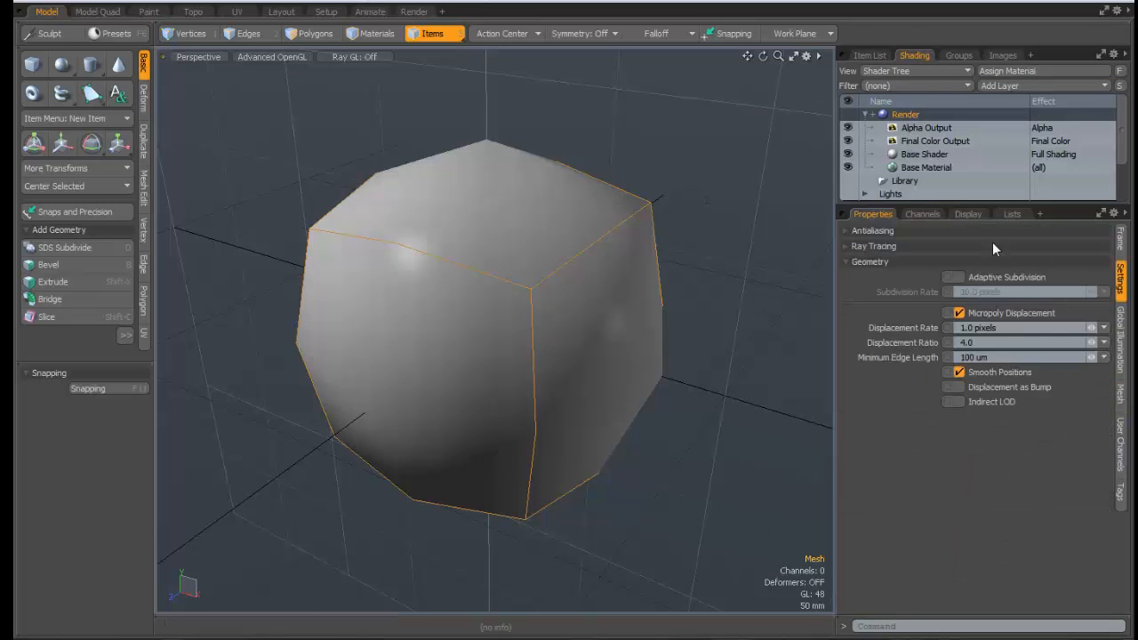
Select the cube mesh in the new scene and examine its faceted silhouette alongside its Subdivision Settings
left_click(874, 56)
left_click(952, 126)
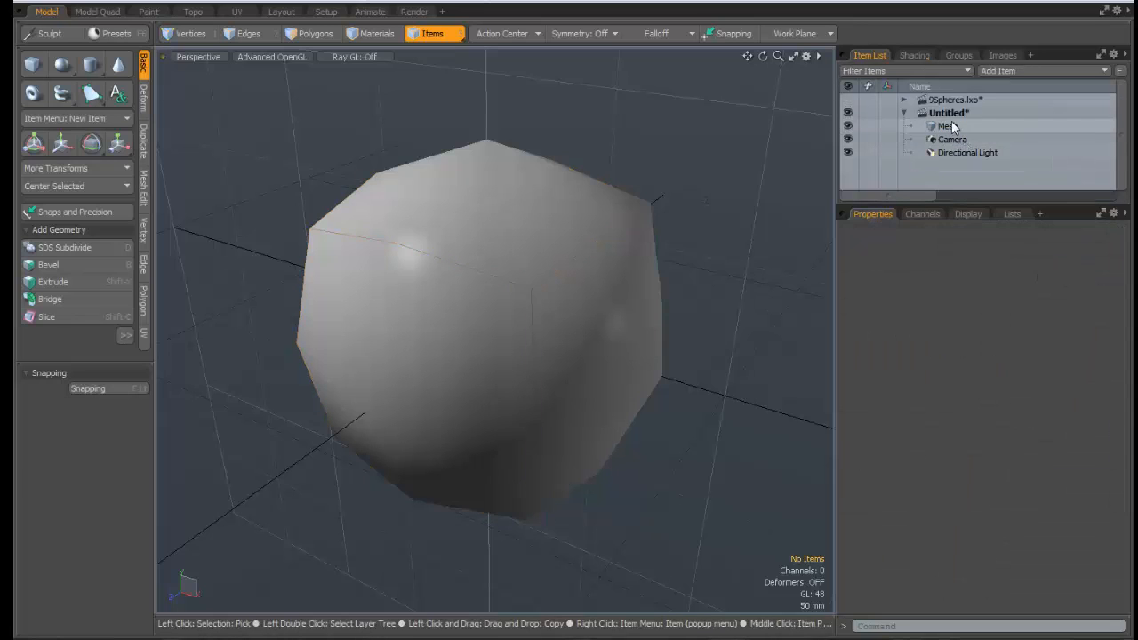
left_click(952, 126)
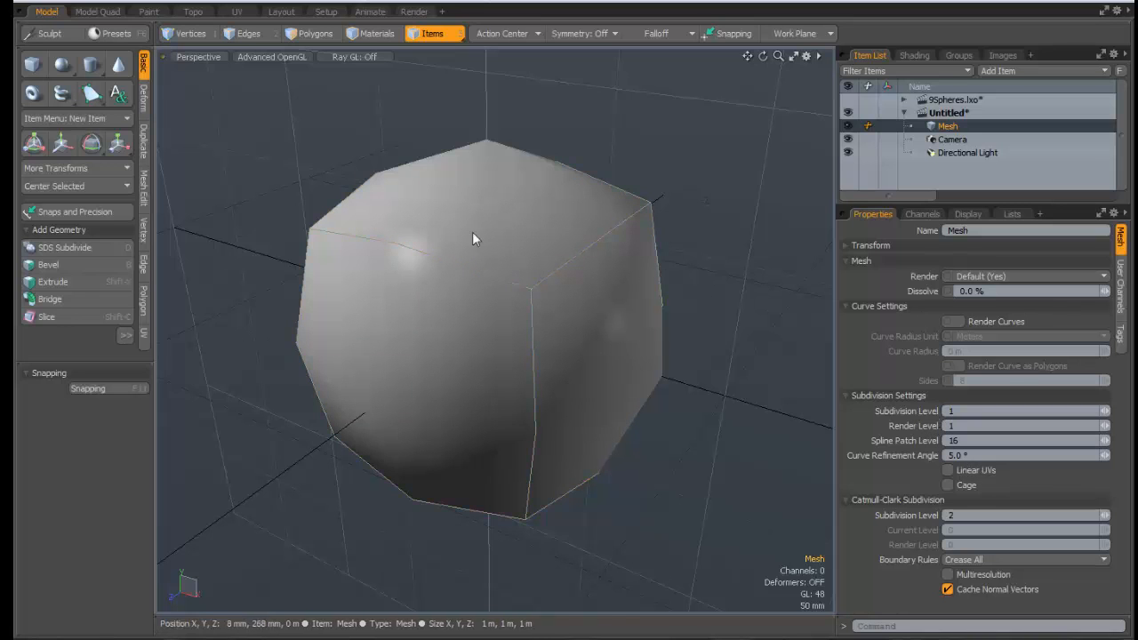
left_click_drag(472, 237, 782, 583, "alt")
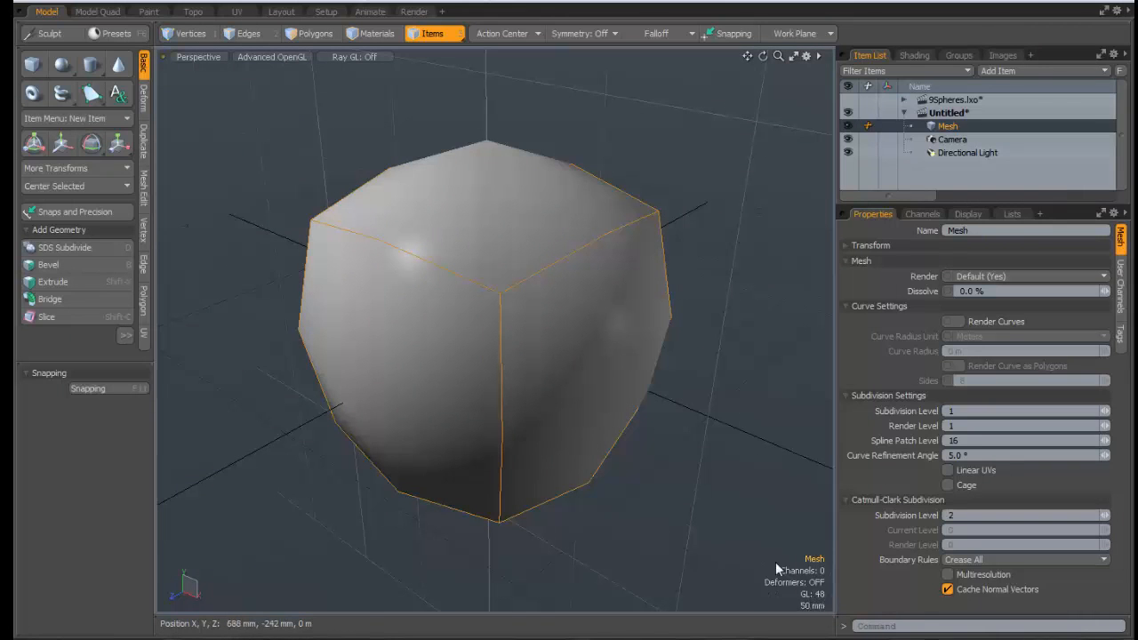
left_click_drag(503, 262, 509, 228, "ctrl+alt")
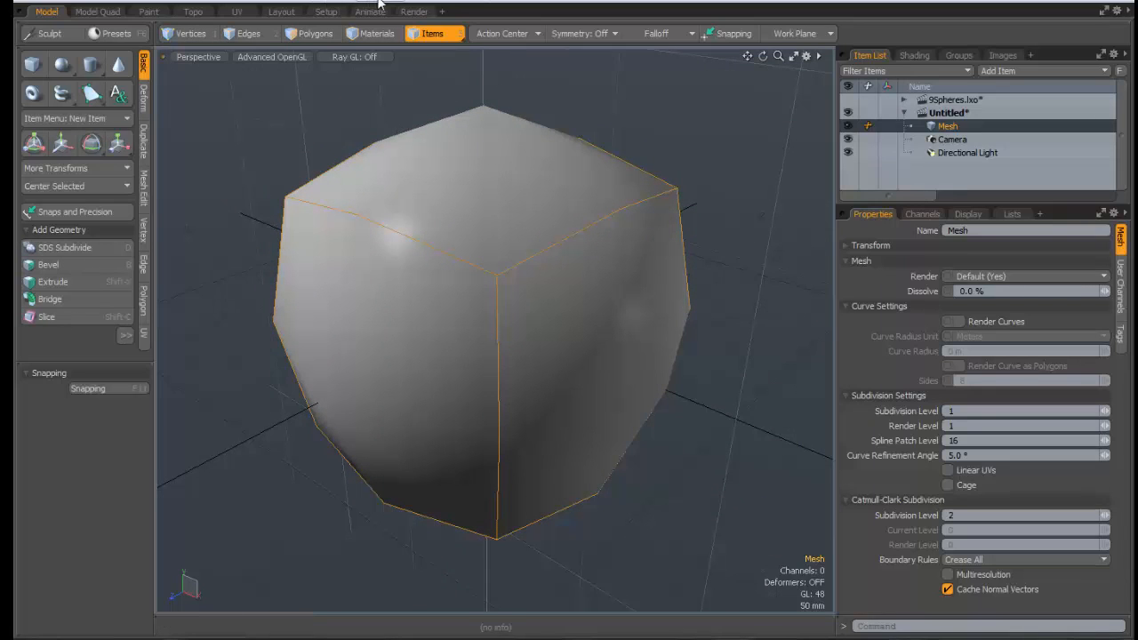
Render the current view of the cube, set the mesh's Render Level to 4, and render the view again
left_click(435, 7)
left_click(479, 28)
left_click(414, 11)
left_click(481, 30)
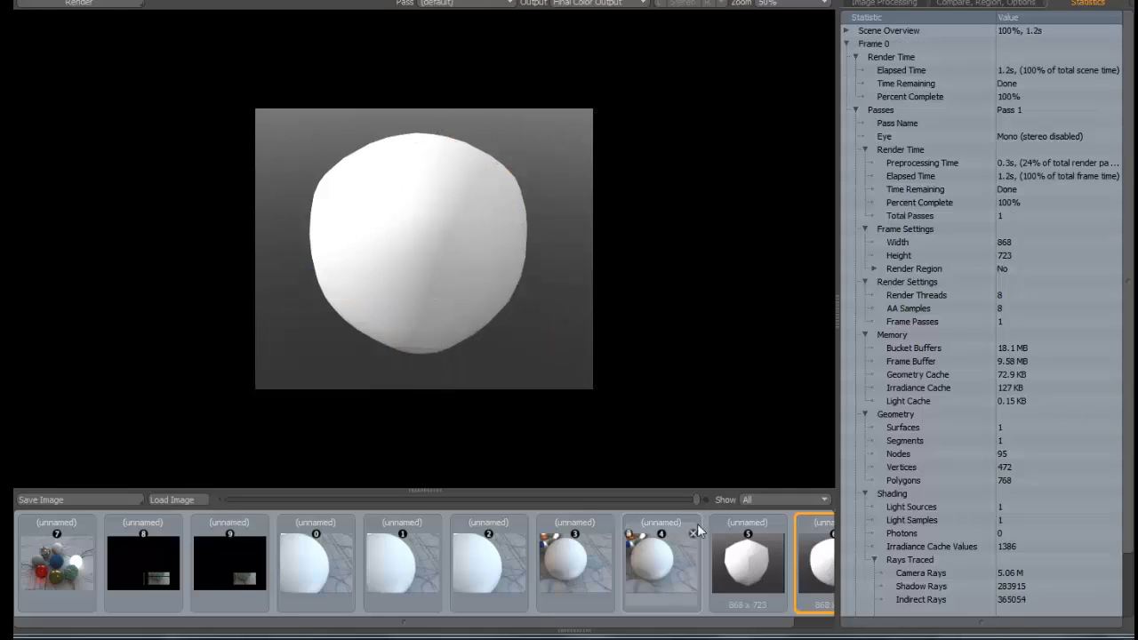
Compare the two cube renders and their polygon statistics, and close the render window
left_click(740, 550)
left_click(814, 566)
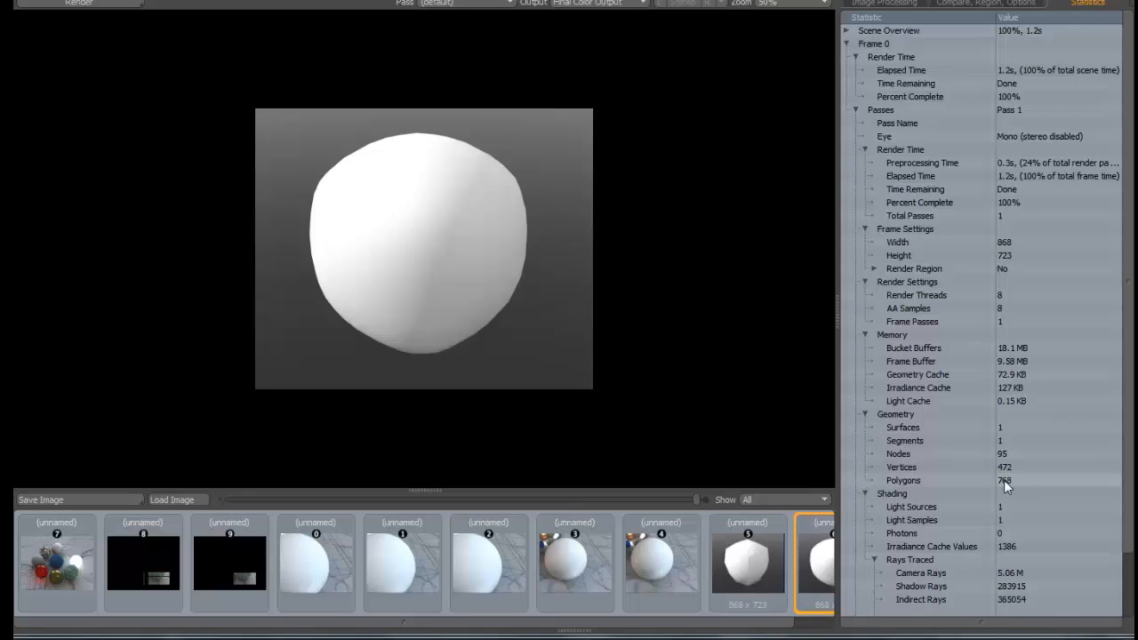
left_click(1103, 1)
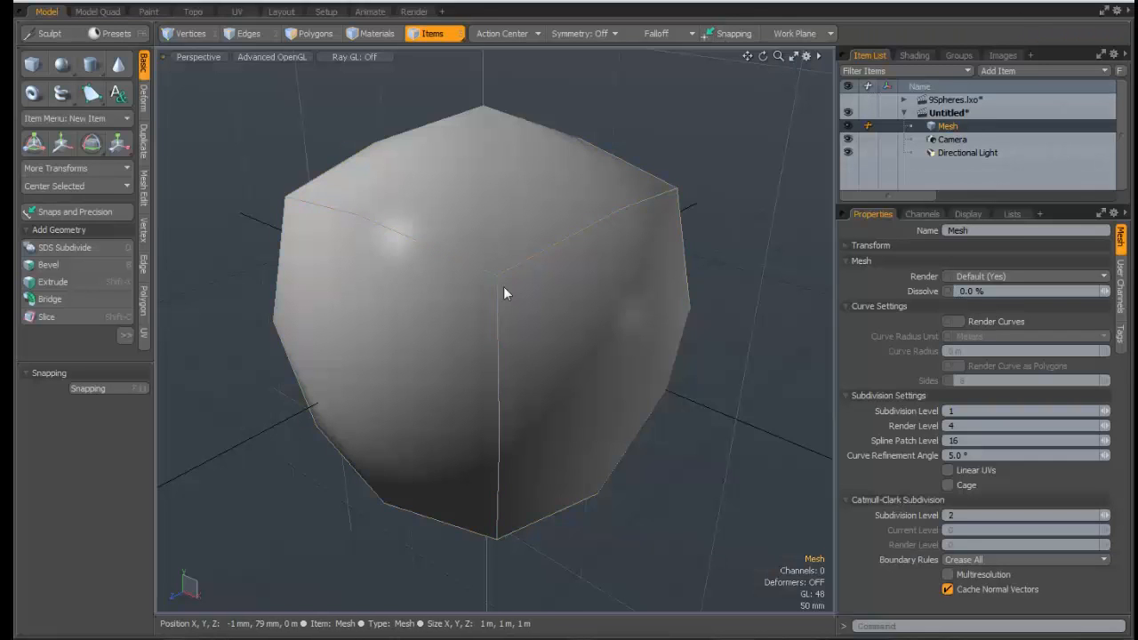
Render the current view with the cube small and far away, and check the polygon count in the render statistics
left_click_drag(559, 317, 267, 287, "ctrl+alt")
left_click_drag(652, 296, 556, 294, "ctrl+alt")
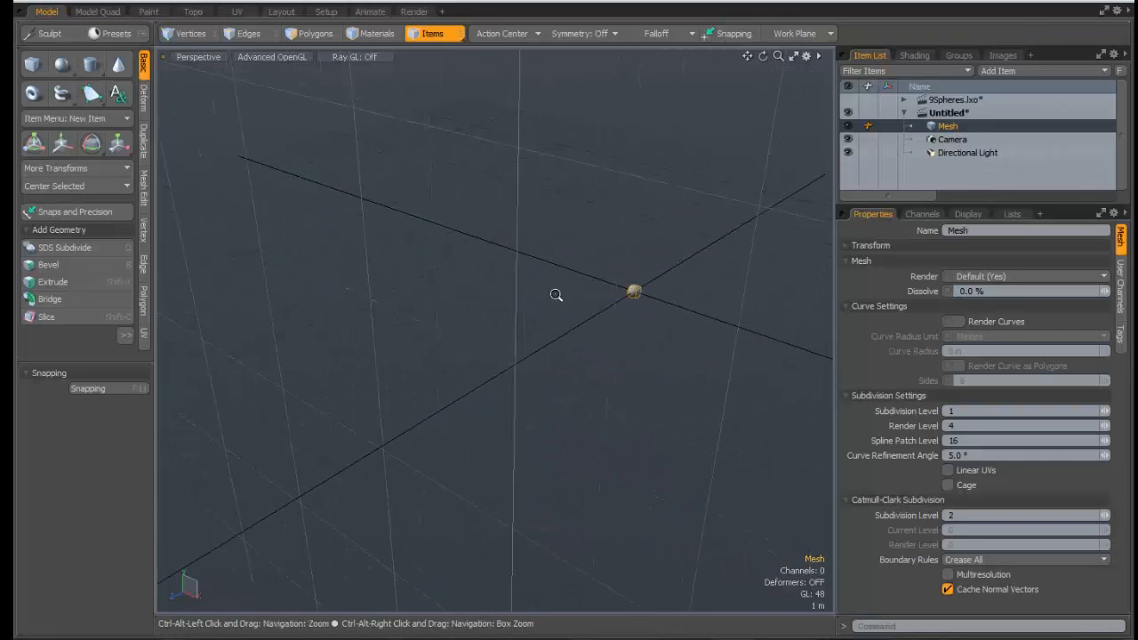
left_click_drag(655, 296, 676, 284, "alt")
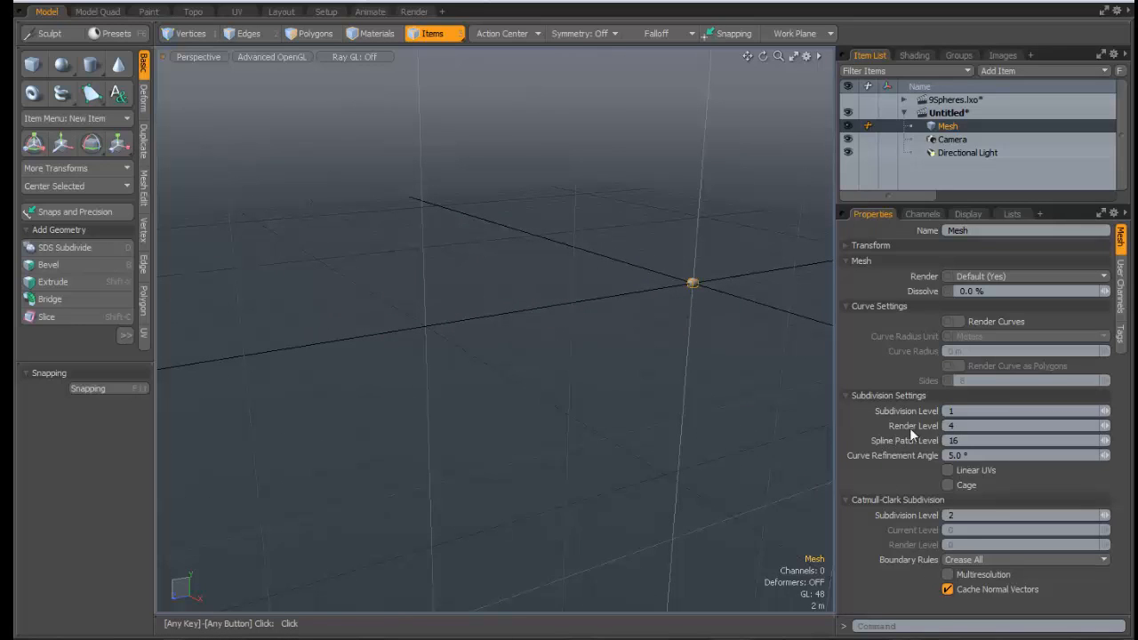
left_click_drag(746, 332, 737, 331, "alt+shift")
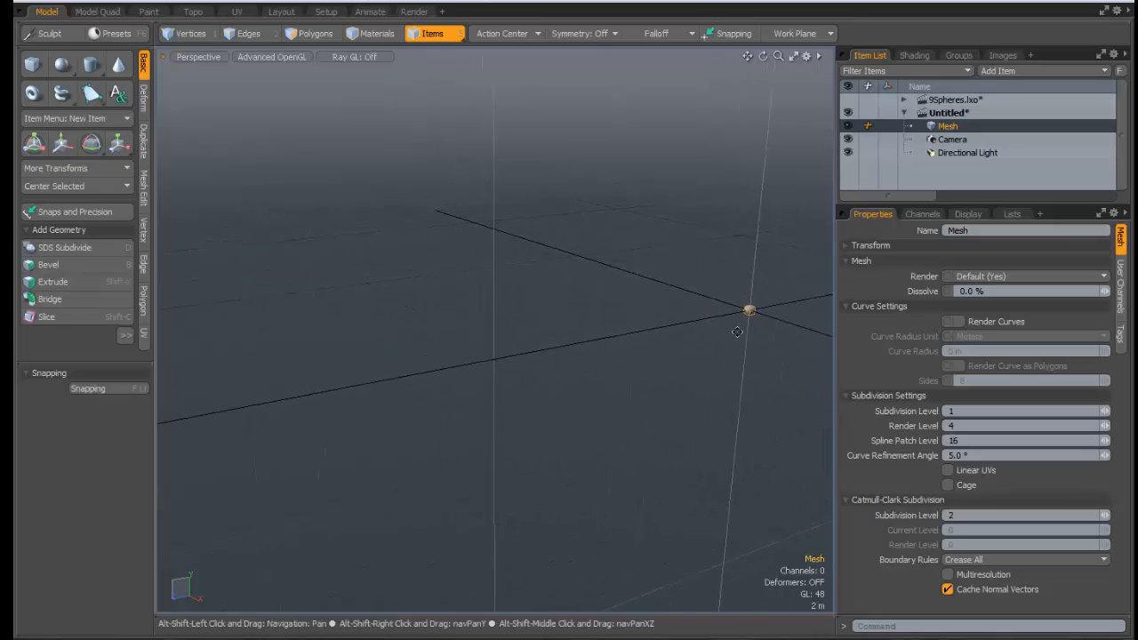
left_click(442, 3)
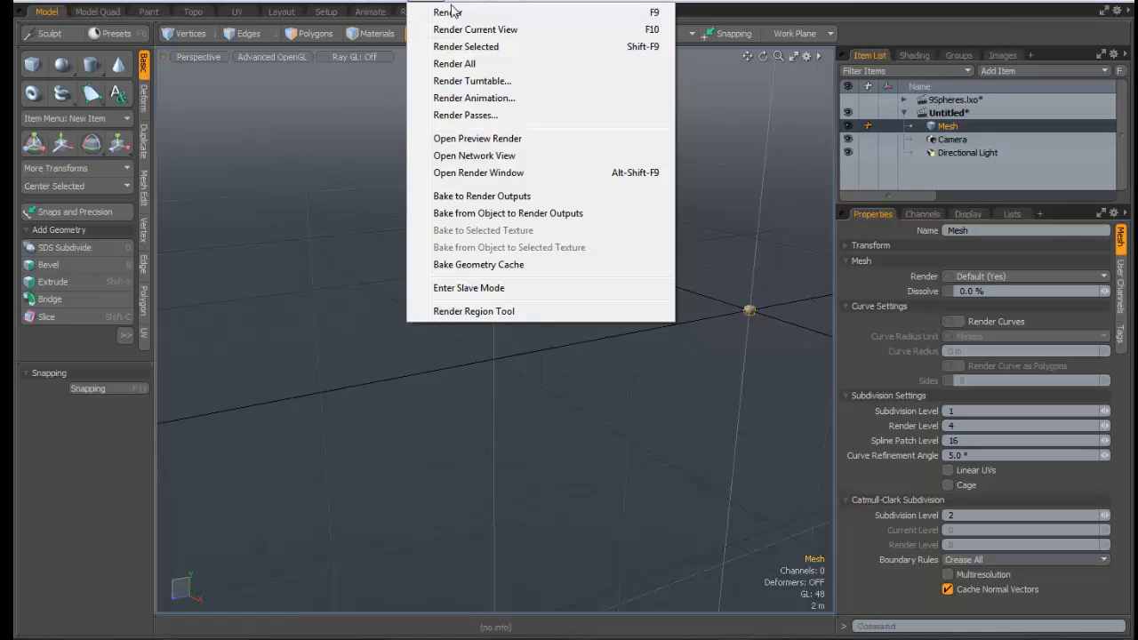
left_click(459, 30)
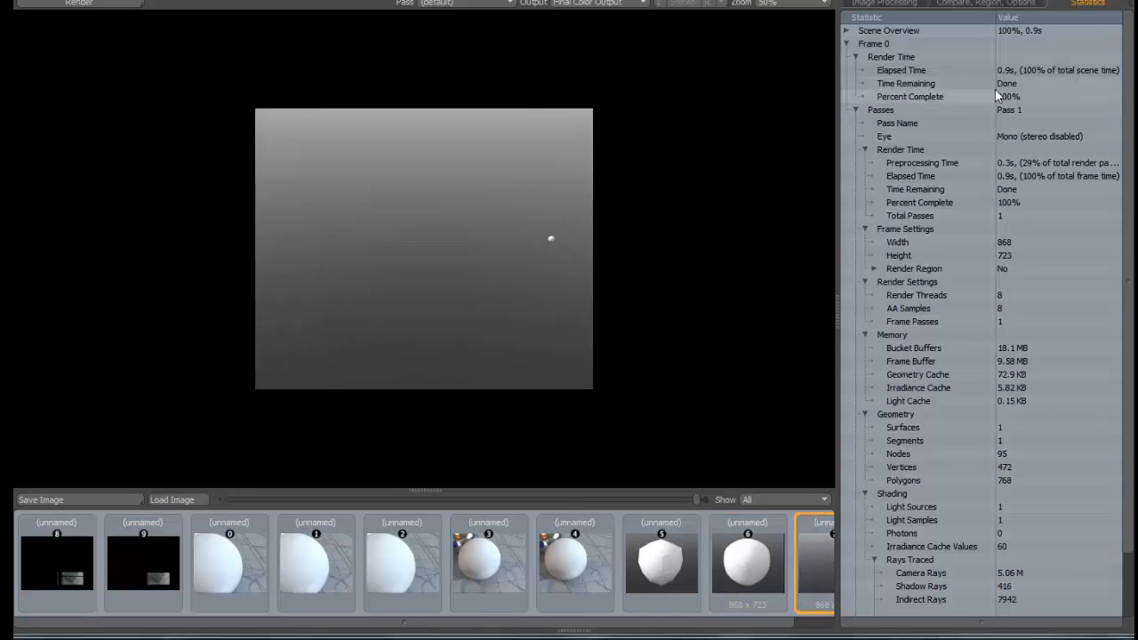
left_click(1115, 1)
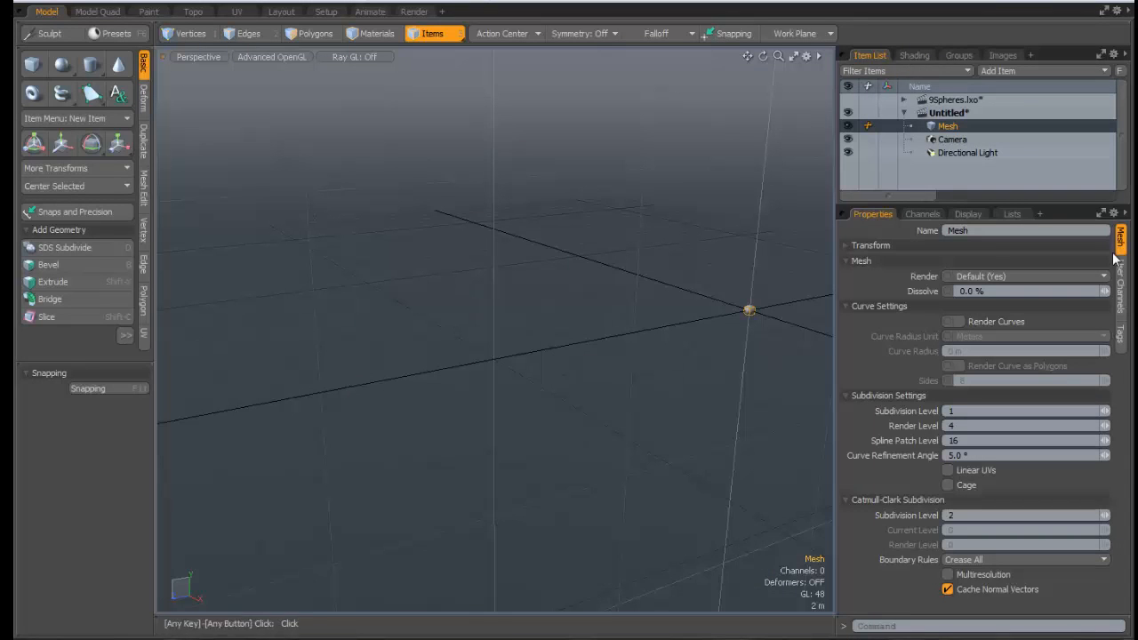
Enable Adaptive Subdivision in the Render item's Geometry settings and render the same distant view of the cube
left_click(914, 55)
left_click(934, 114)
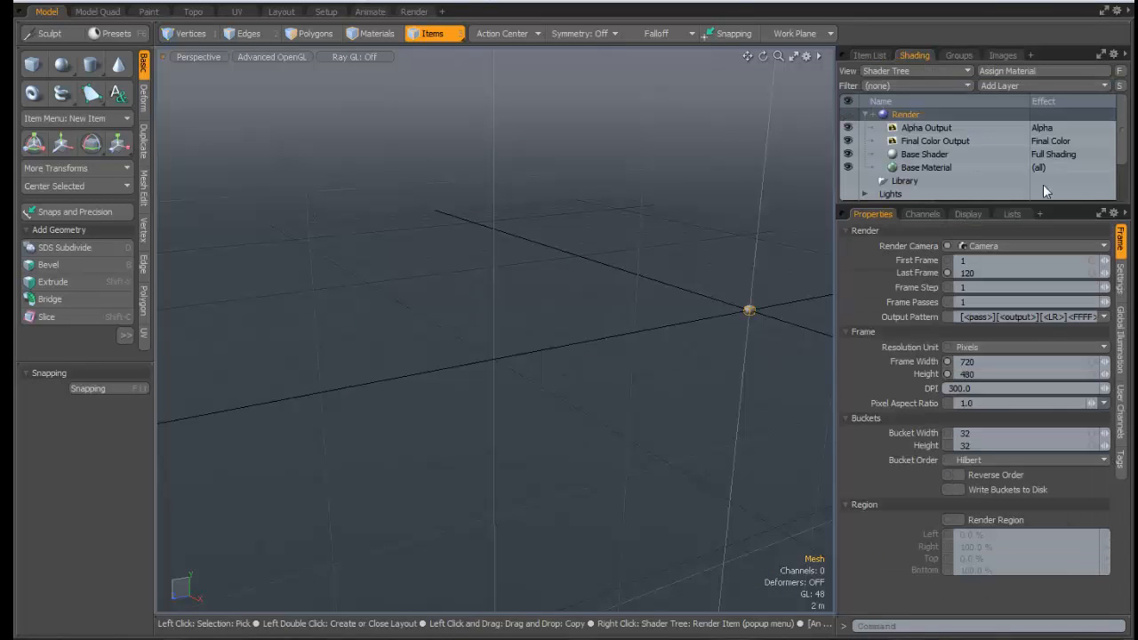
left_click(1126, 290)
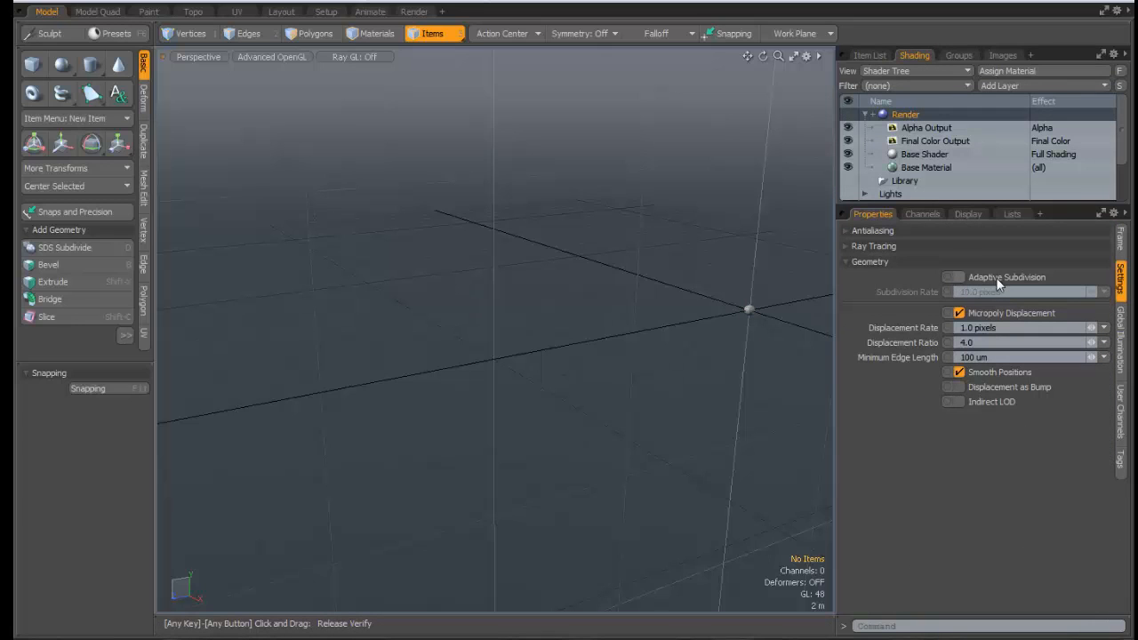
left_click(959, 278)
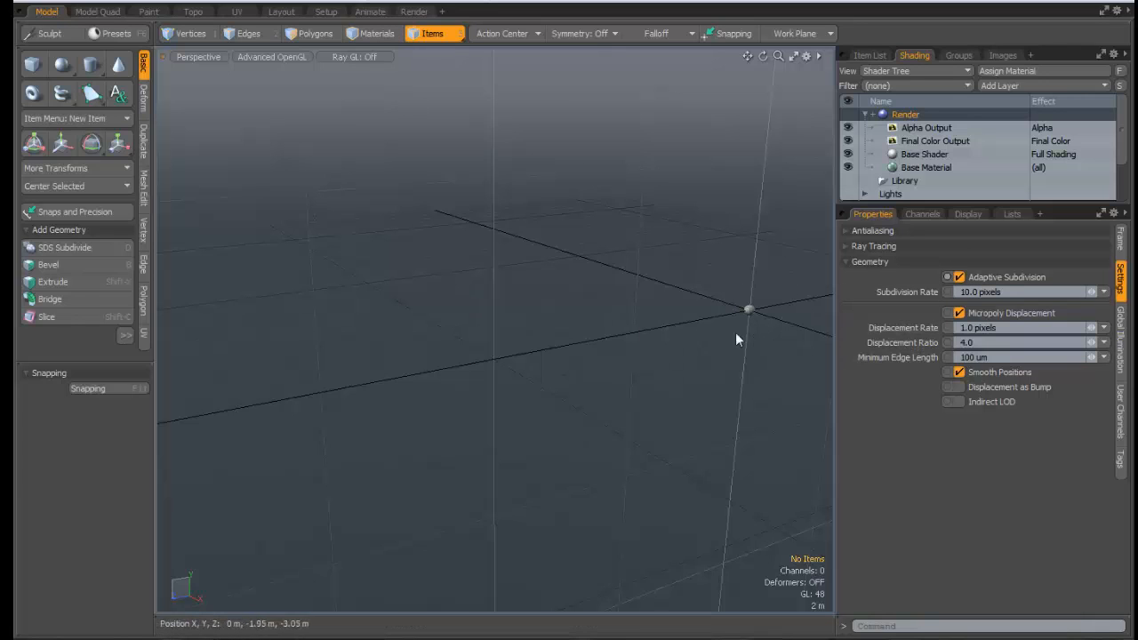
left_click(414, 7)
left_click(468, 29)
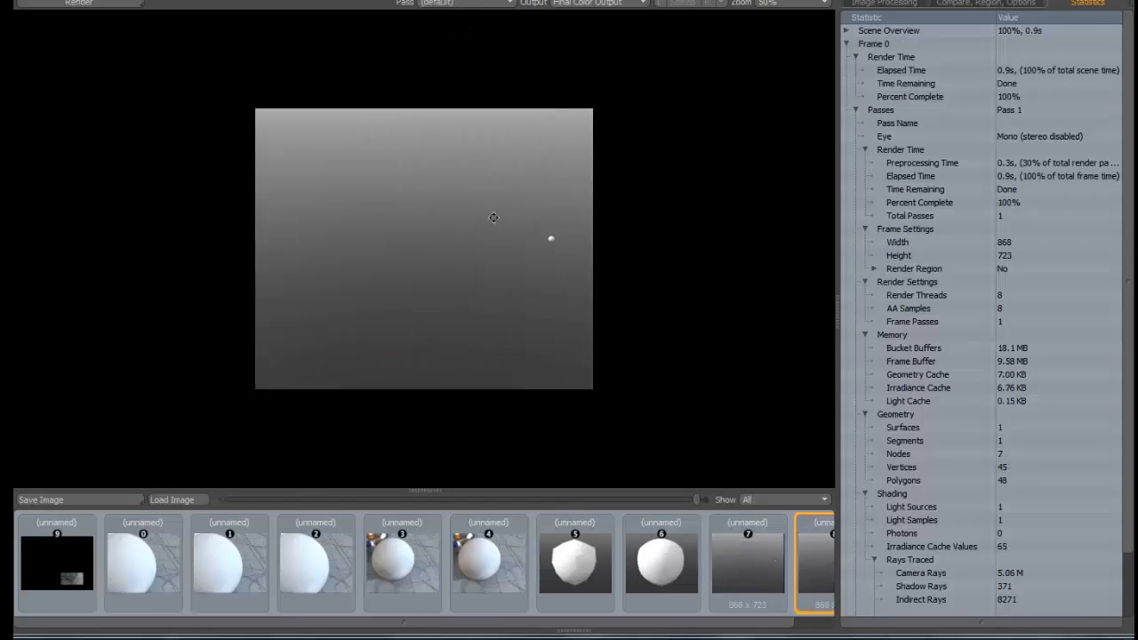
Compare the image and geometry statistics of the distant cube rendered with and without Adaptive Subdivision
scroll(494, 217, "up", 2)
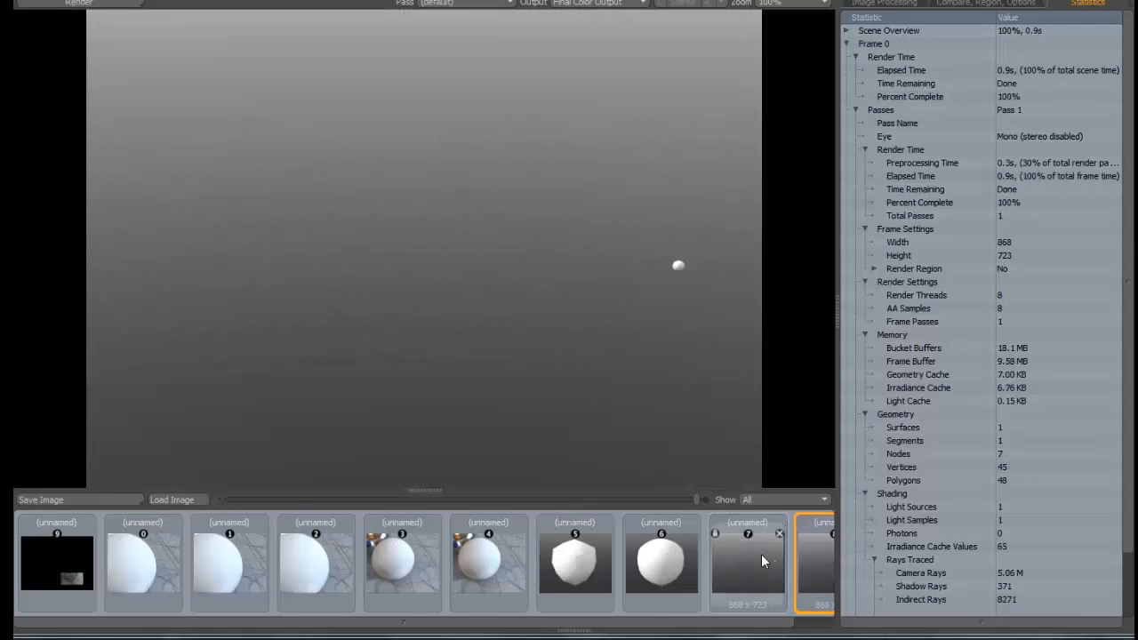
scroll(692, 327, "down", 2)
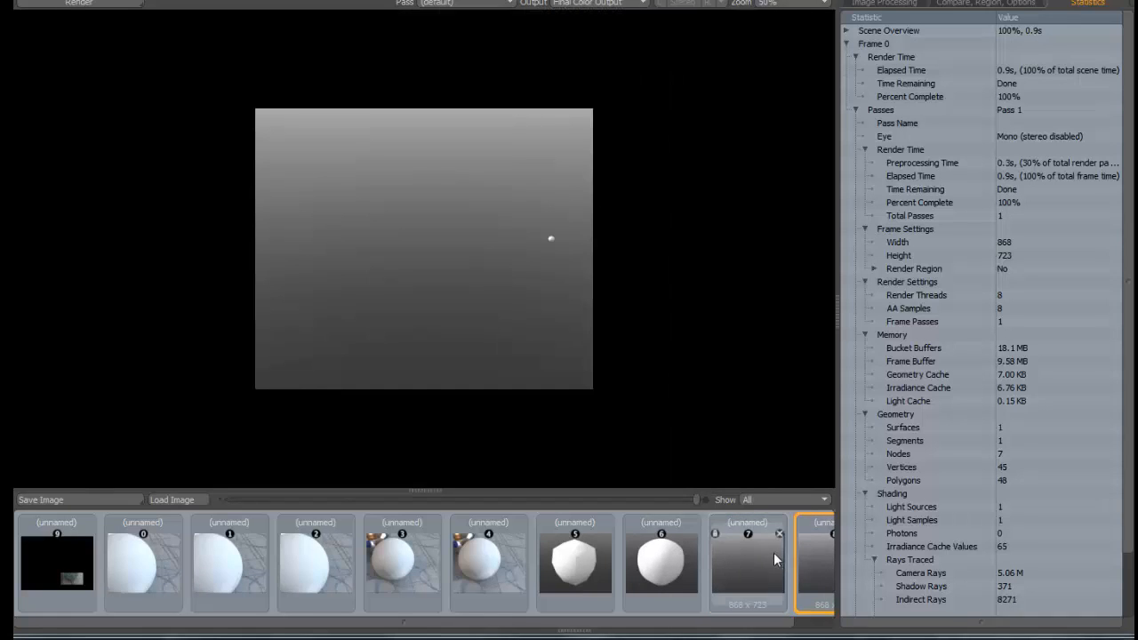
left_click(773, 553)
left_click(820, 560)
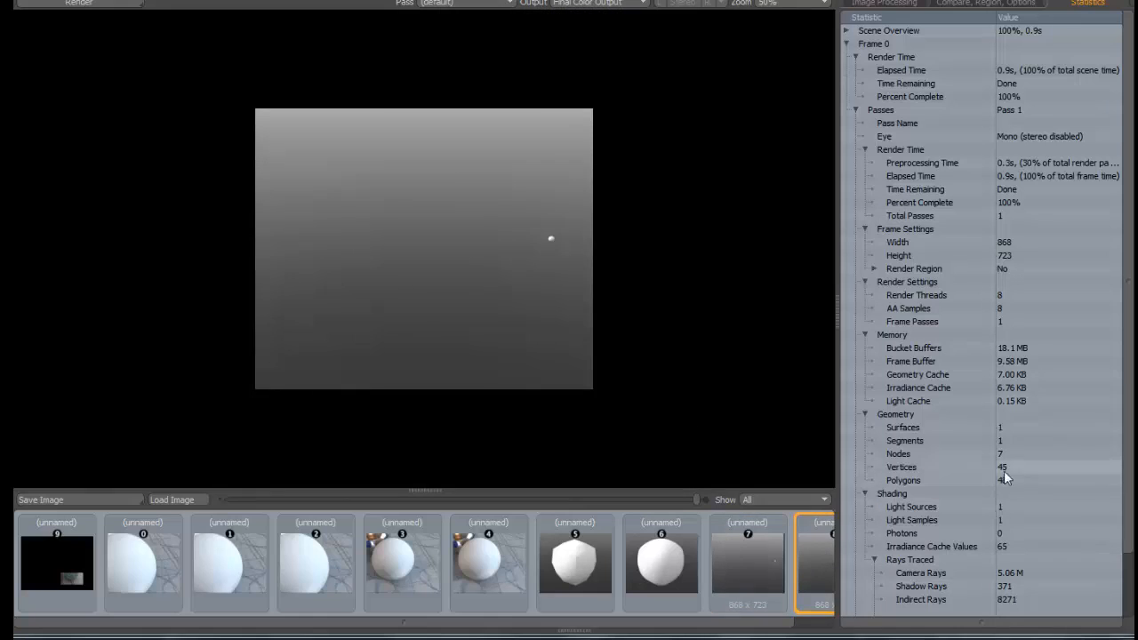
left_click(739, 549)
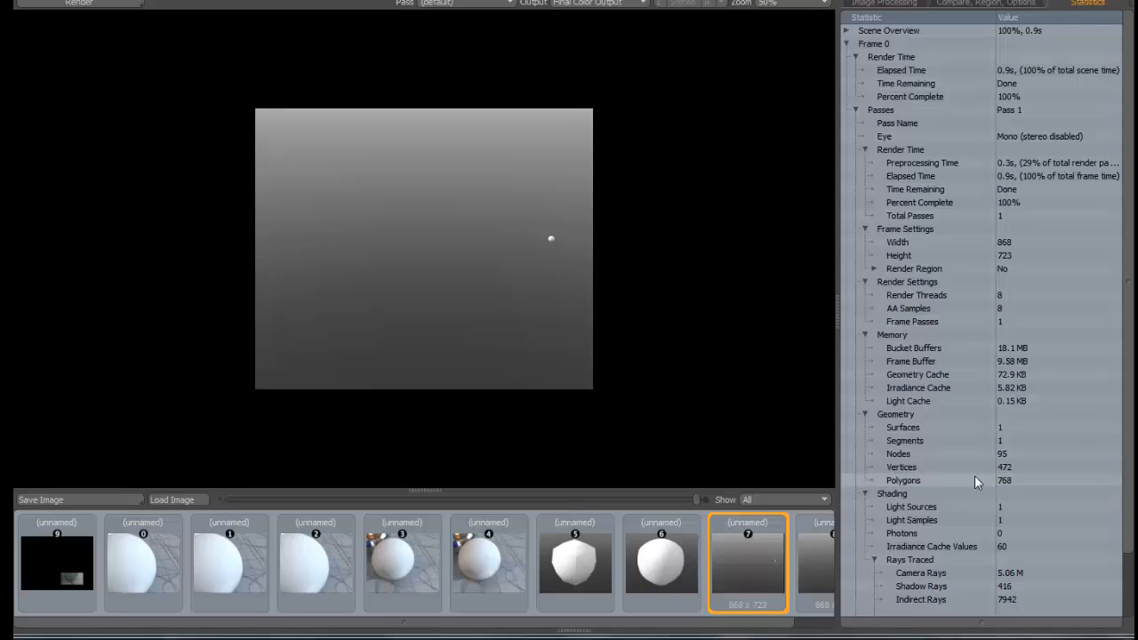
left_click(824, 555)
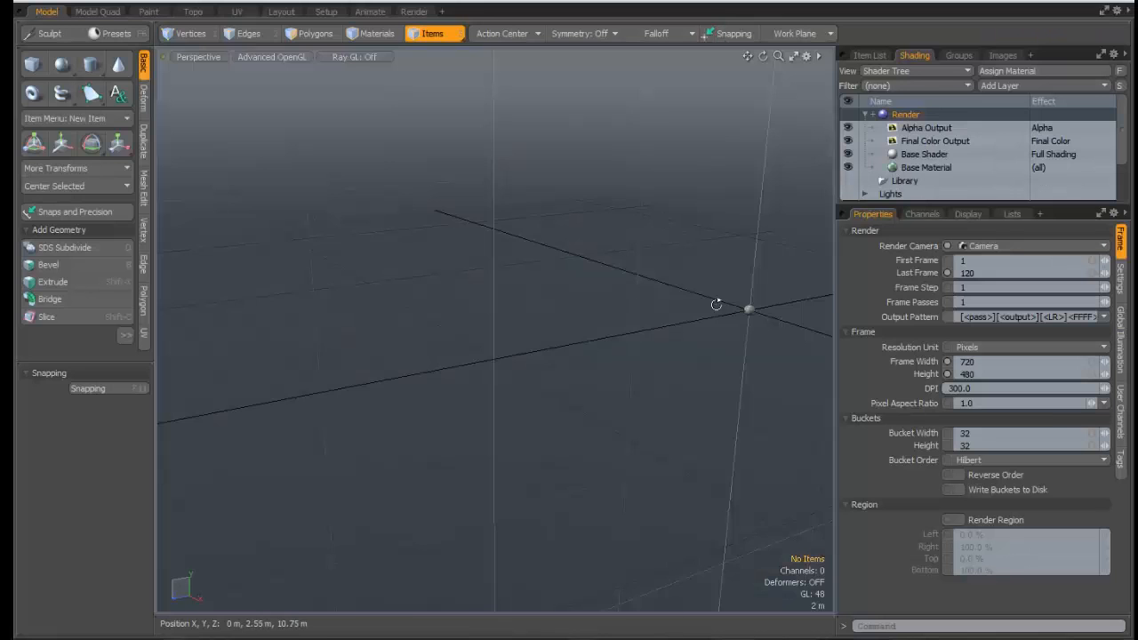
Render a close-up current view of the cube with Adaptive Subdivision enabled
left_click_drag(749, 308, 569, 222, "alt")
left_click_drag(569, 222, 712, 305, "alt+shift")
left_click_drag(711, 305, 596, 291, "alt")
left_click_drag(596, 291, 532, 304, "alt")
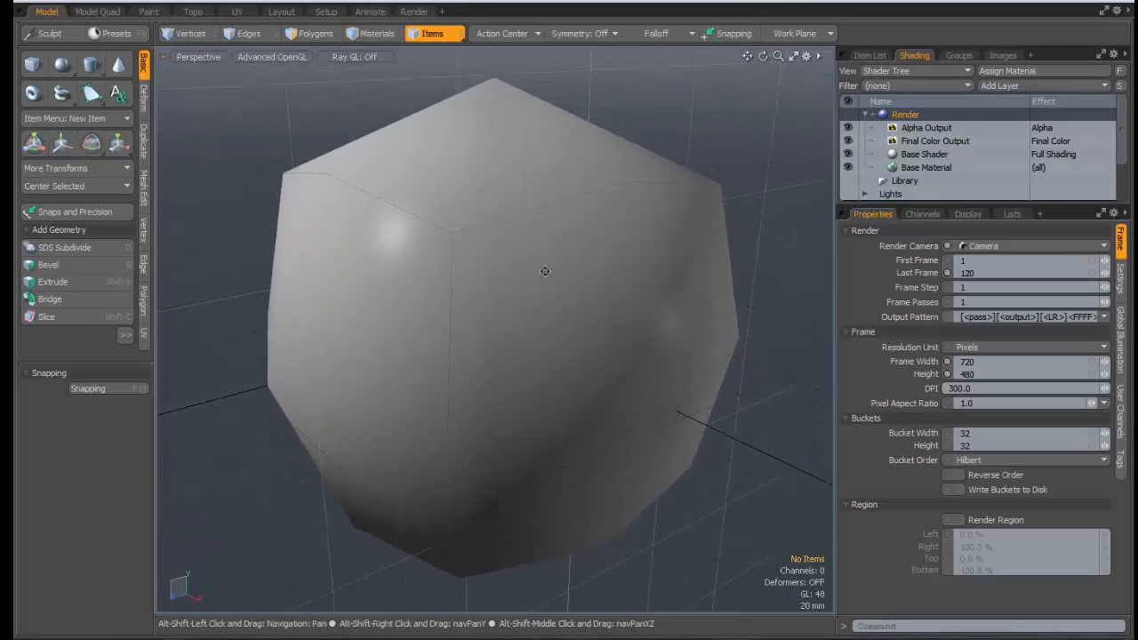
left_click(416, 10)
left_click(463, 32)
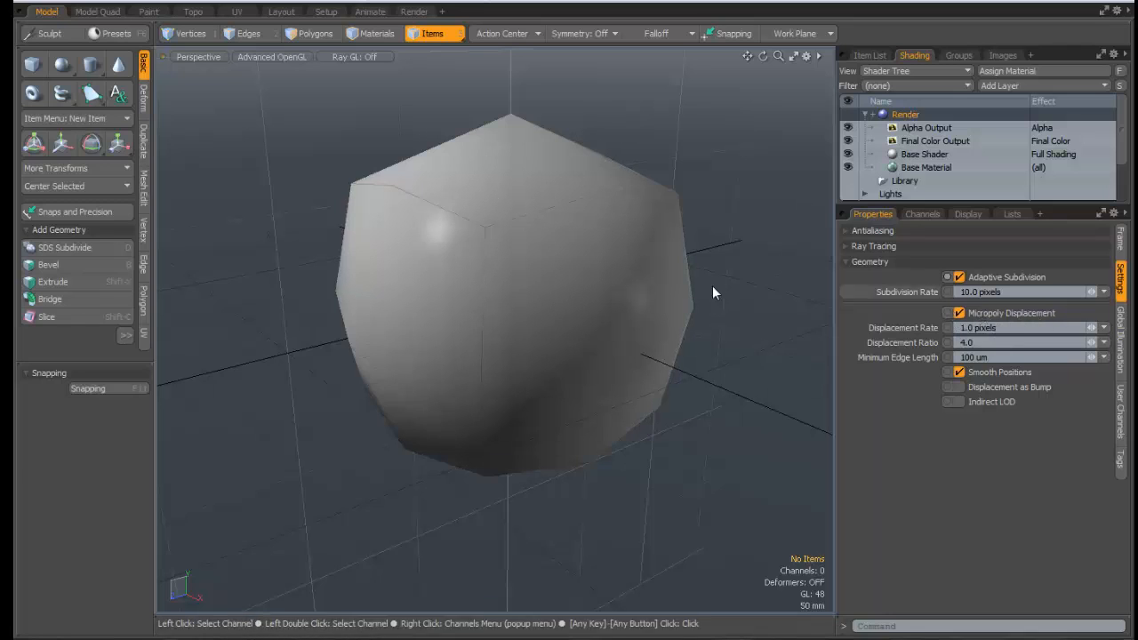
Examine the cube from near and far alongside the Render item's Adaptive Subdivision and Micropoly Displacement settings
left_click(978, 318)
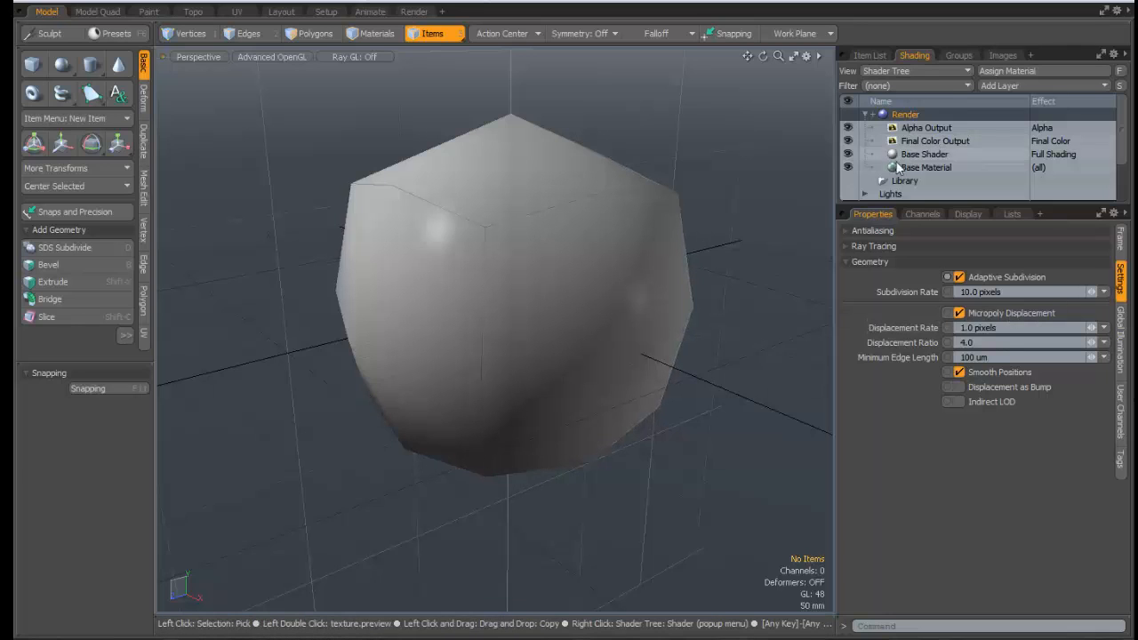
left_click(867, 116)
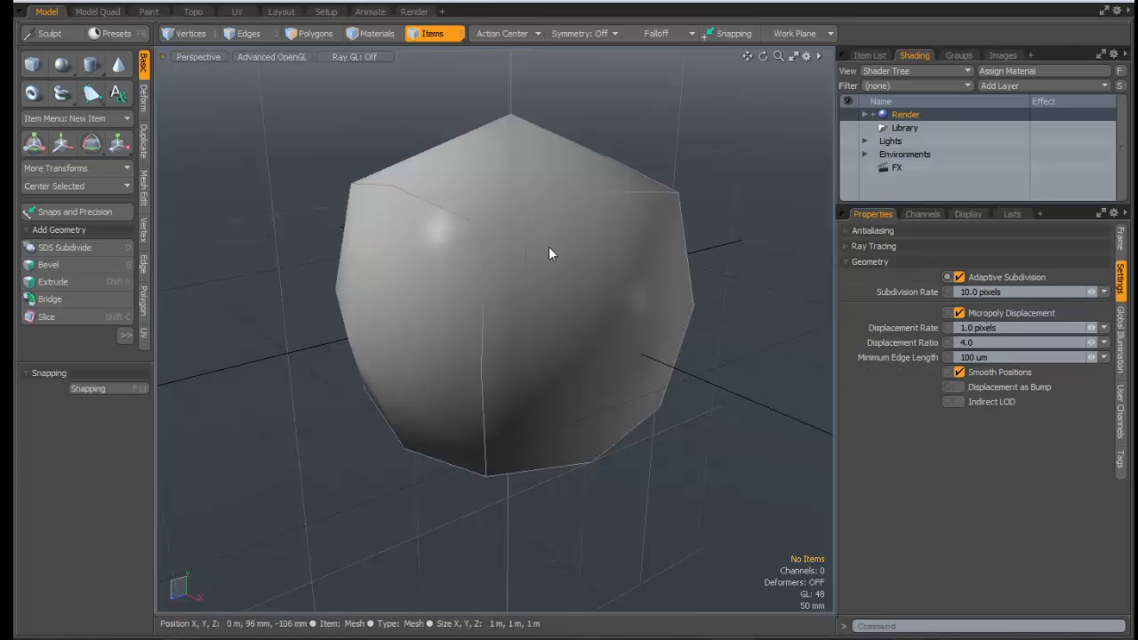
mouse_move(622, 248)
left_mouse_down("ctrl+alt")
mouse_move(607, 256)
mouse_move(630, 253)
left_mouse_up("ctrl+alt")
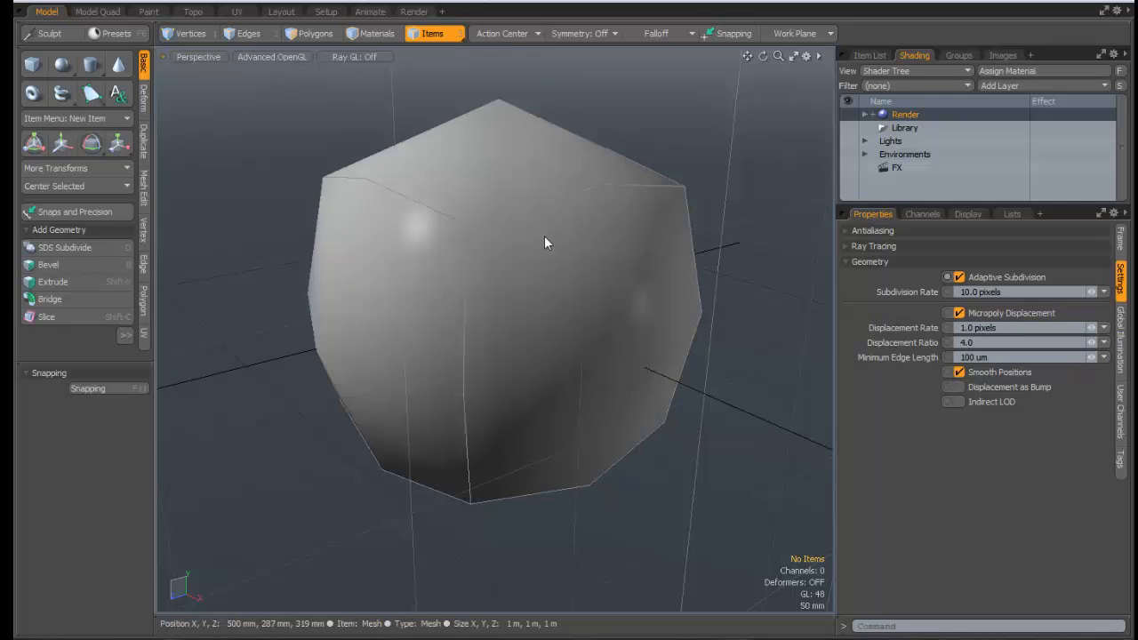
left_click_drag(614, 246, 719, 246, "ctrl+alt")
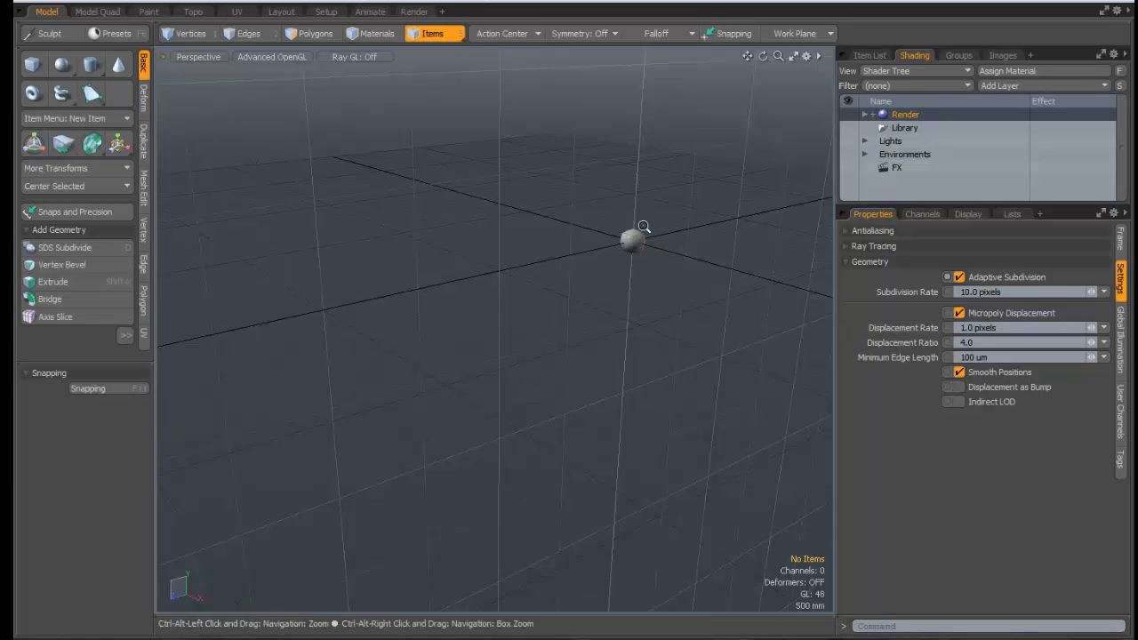
left_click_drag(632, 234, 738, 310, "ctrl+alt")
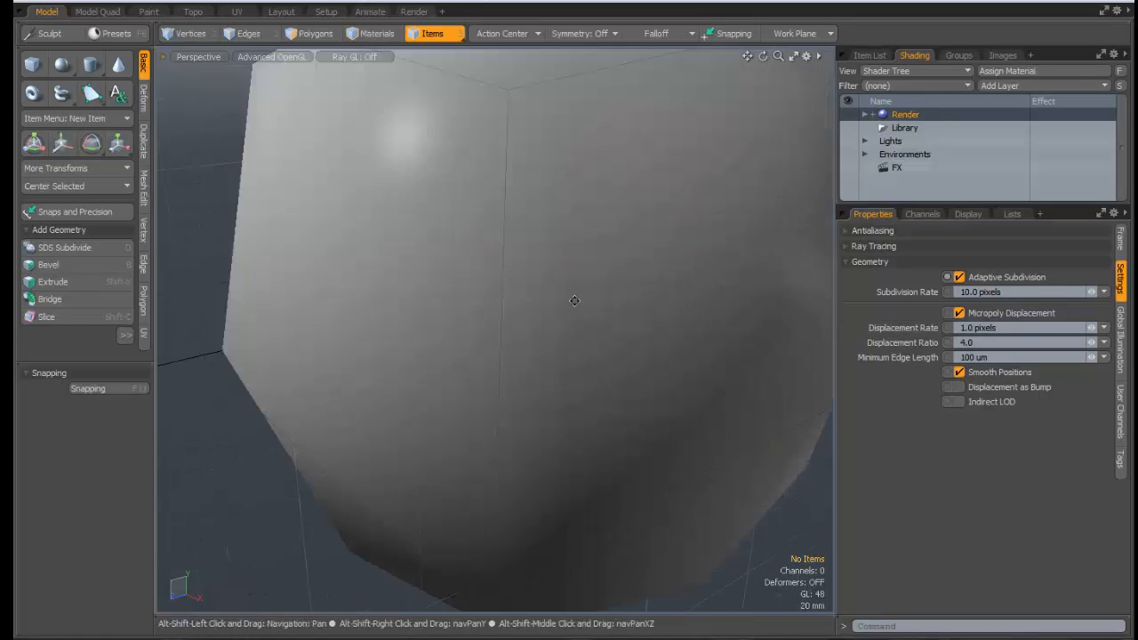
left_click_drag(574, 299, 581, 246, "alt")
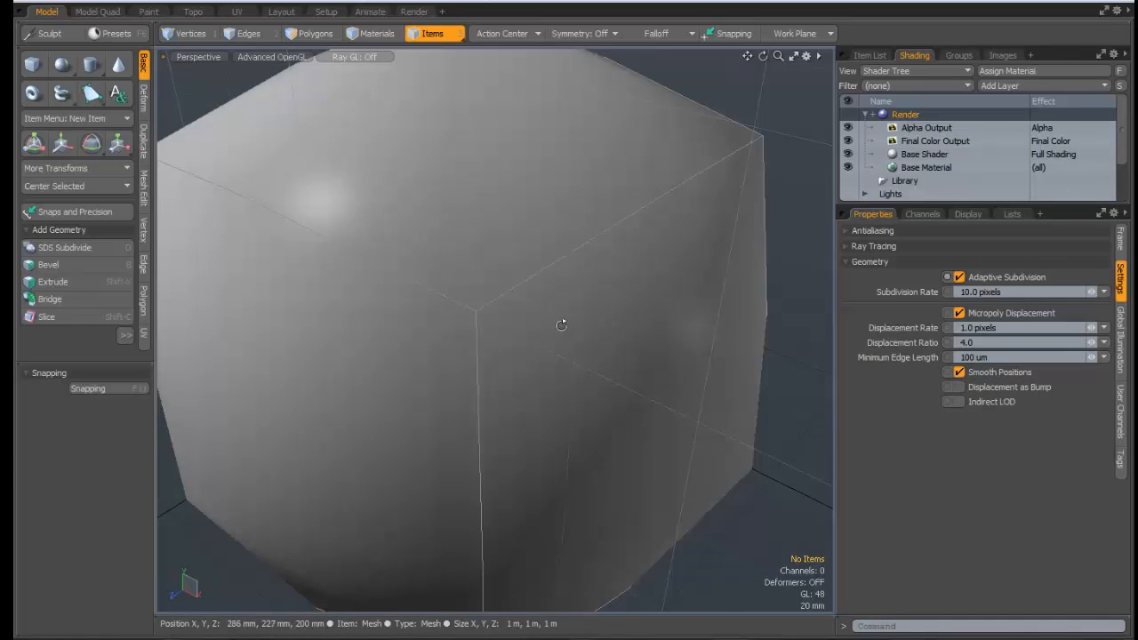
left_click_drag(567, 323, 596, 331, "alt")
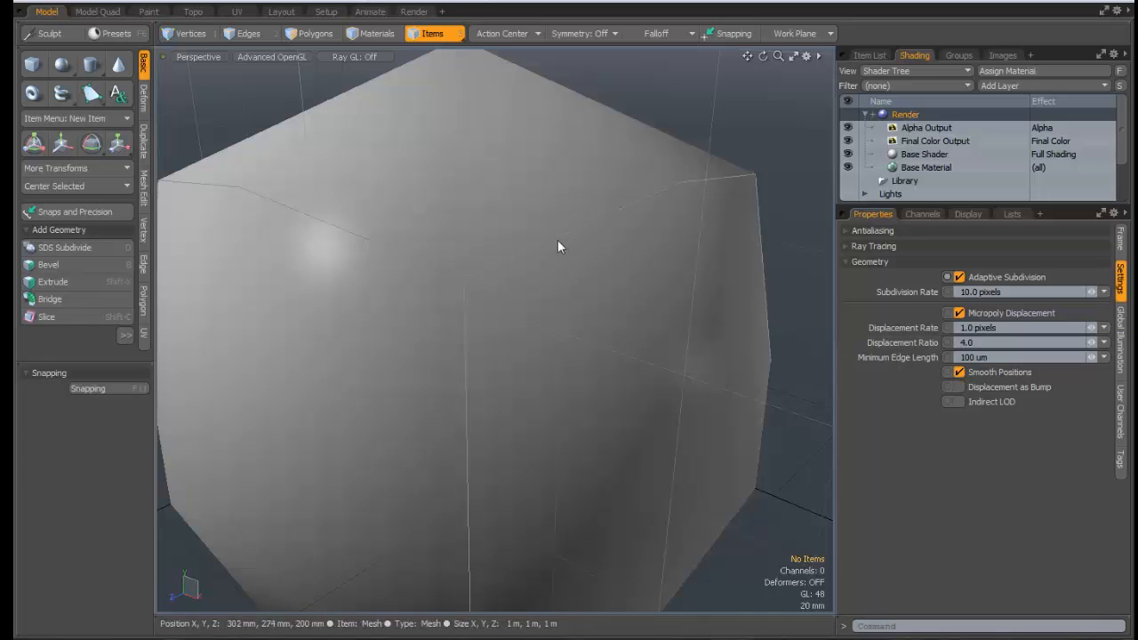
scroll(601, 235, "up", 3)
scroll(601, 235, "down", 3)
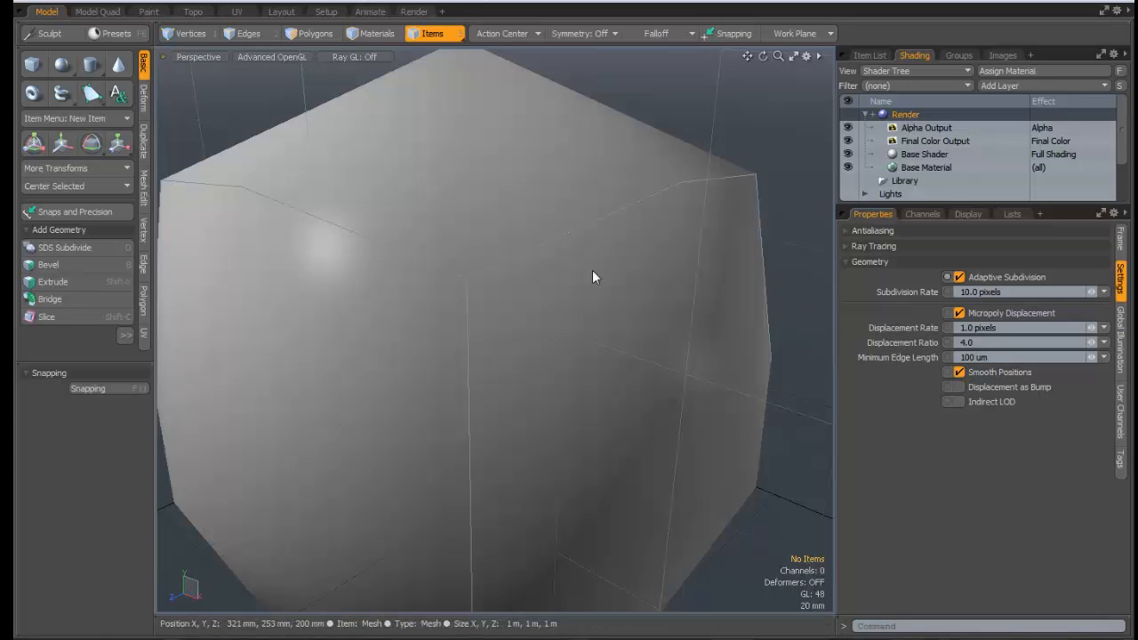
Select the cube mesh to check its subdivision properties, and reselect the Render item in the Shader Tree
left_click(587, 246)
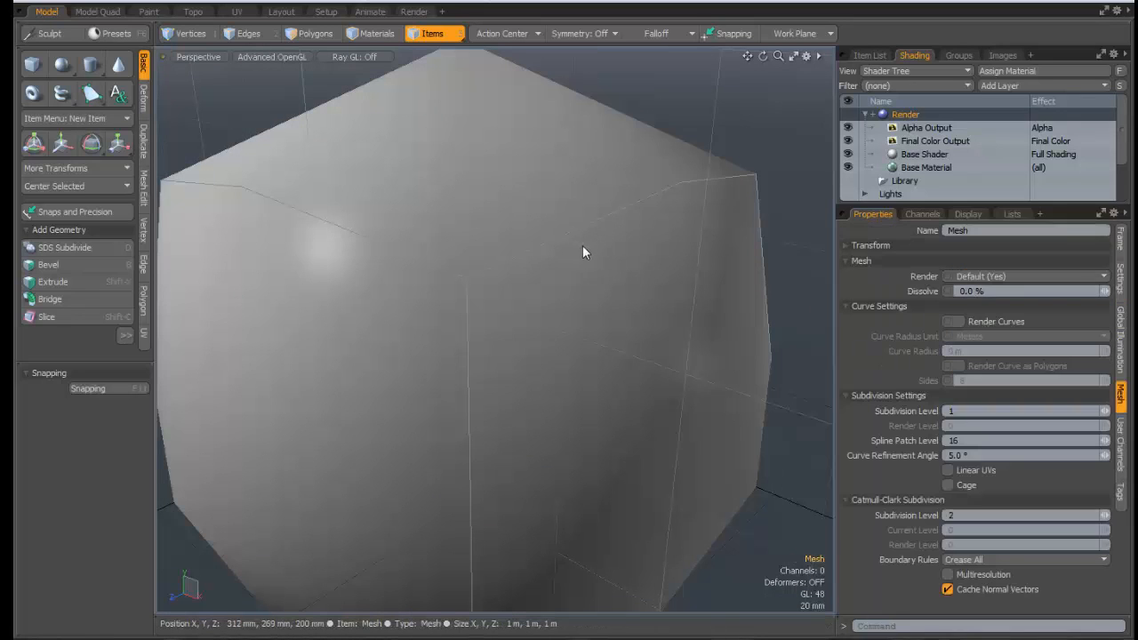
scroll(586, 246, "up", 5)
scroll(581, 251, "down", 3)
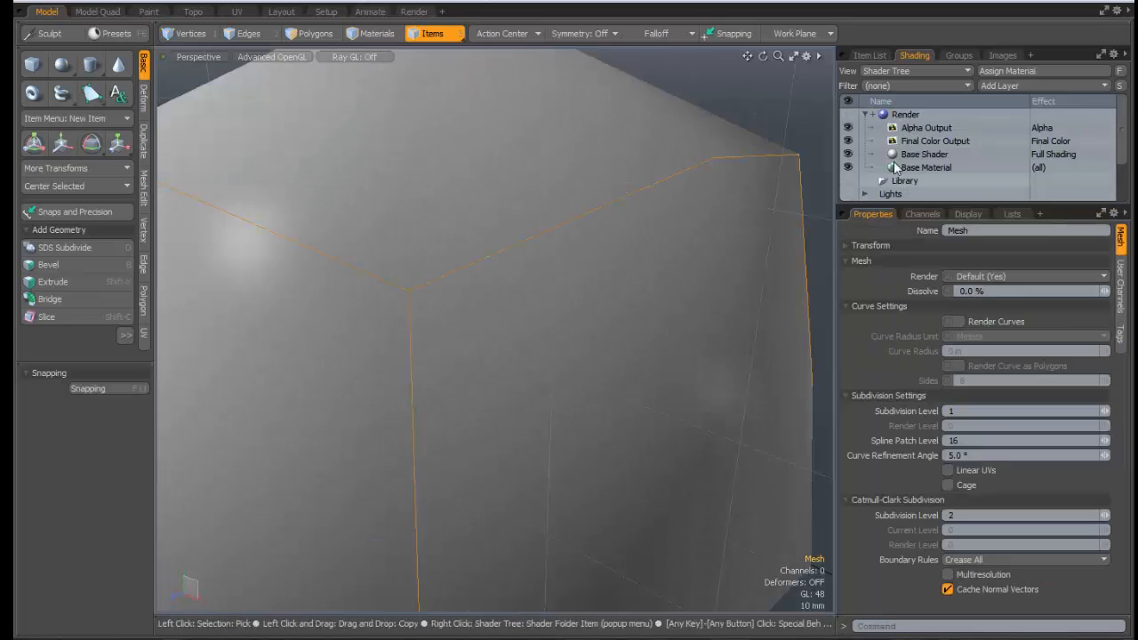
left_click(905, 114)
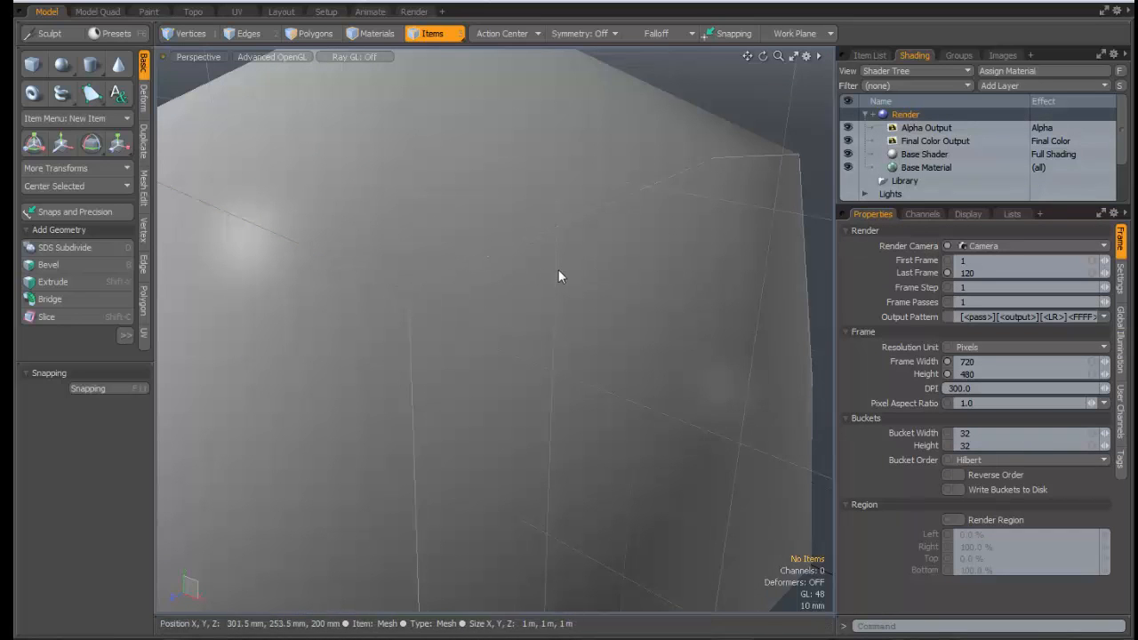
Check the Base Material's bump amplitude and displacement distance, and reselect the Render item in the Shader Tree
scroll(559, 276, "down", 3)
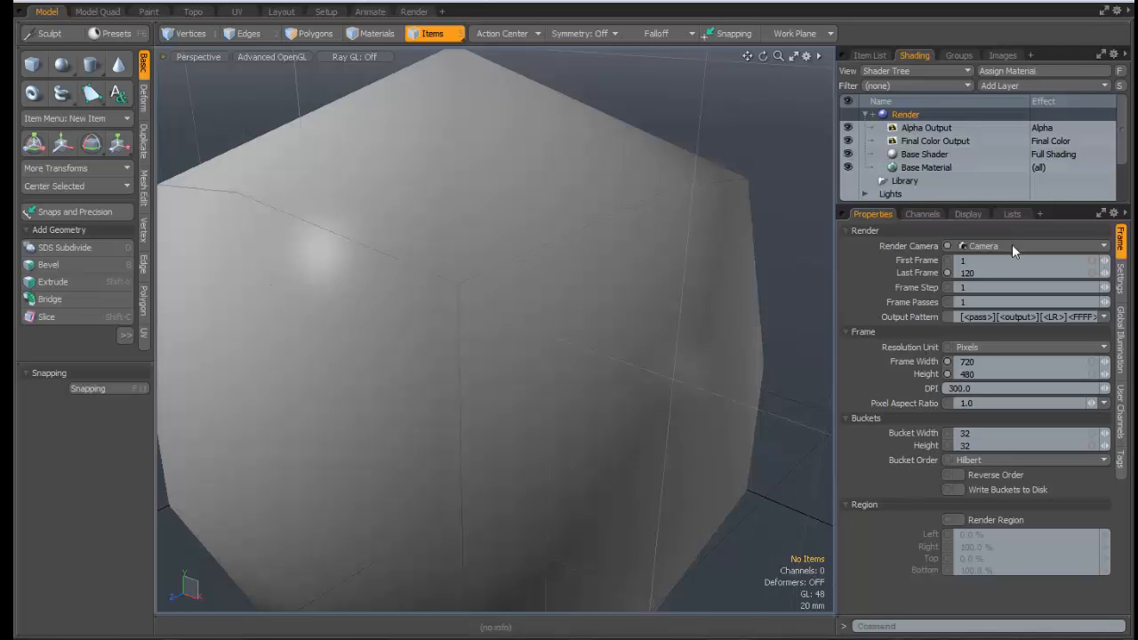
left_click(946, 154)
left_click(934, 167)
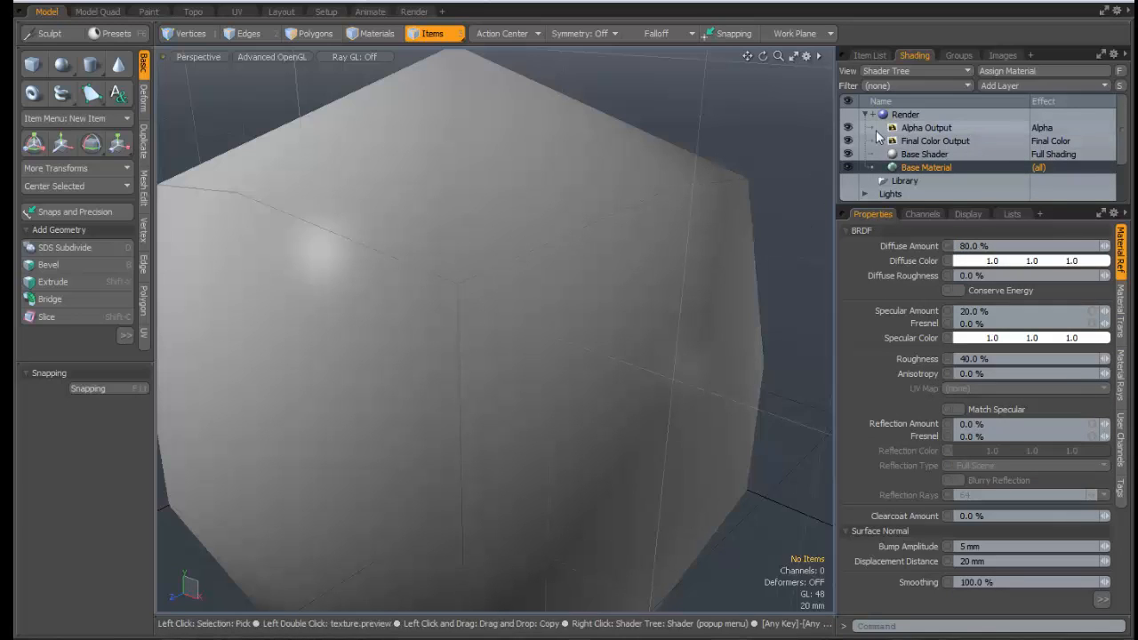
left_click(905, 115)
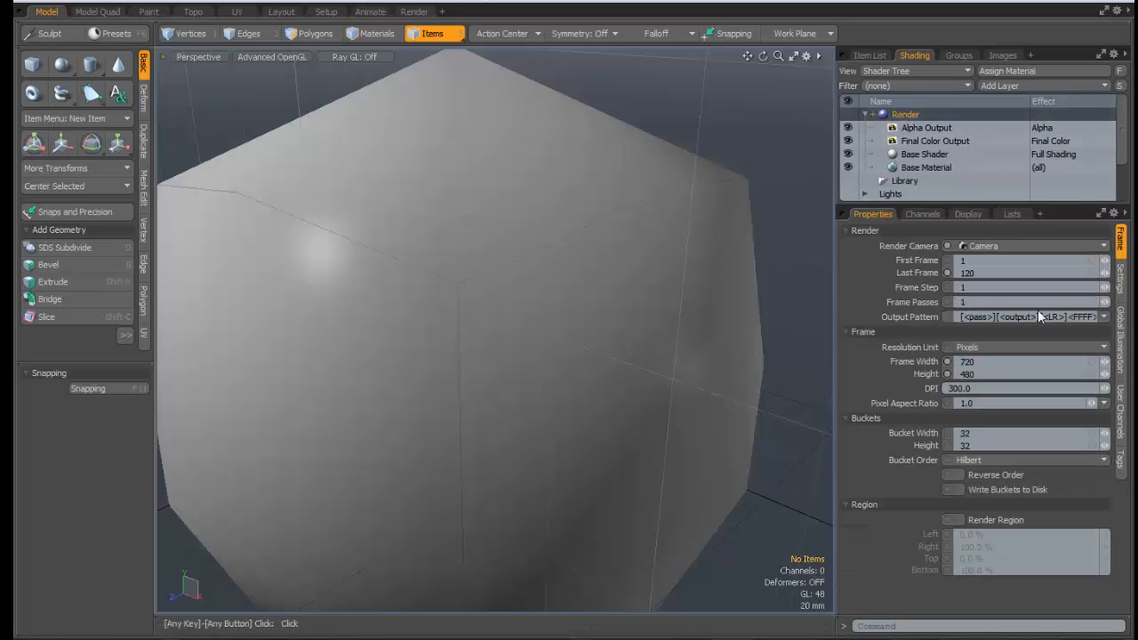
Show the Render item's geometry settings and enable Displacement as Bump
left_click(1121, 281)
left_click(959, 387)
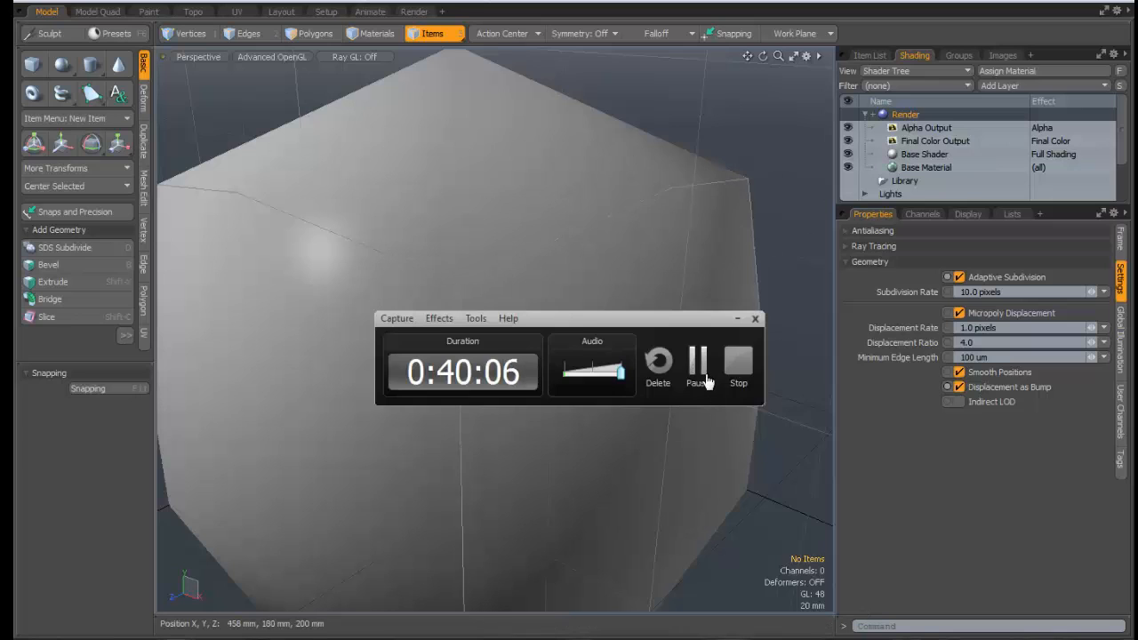
left_click(698, 364)
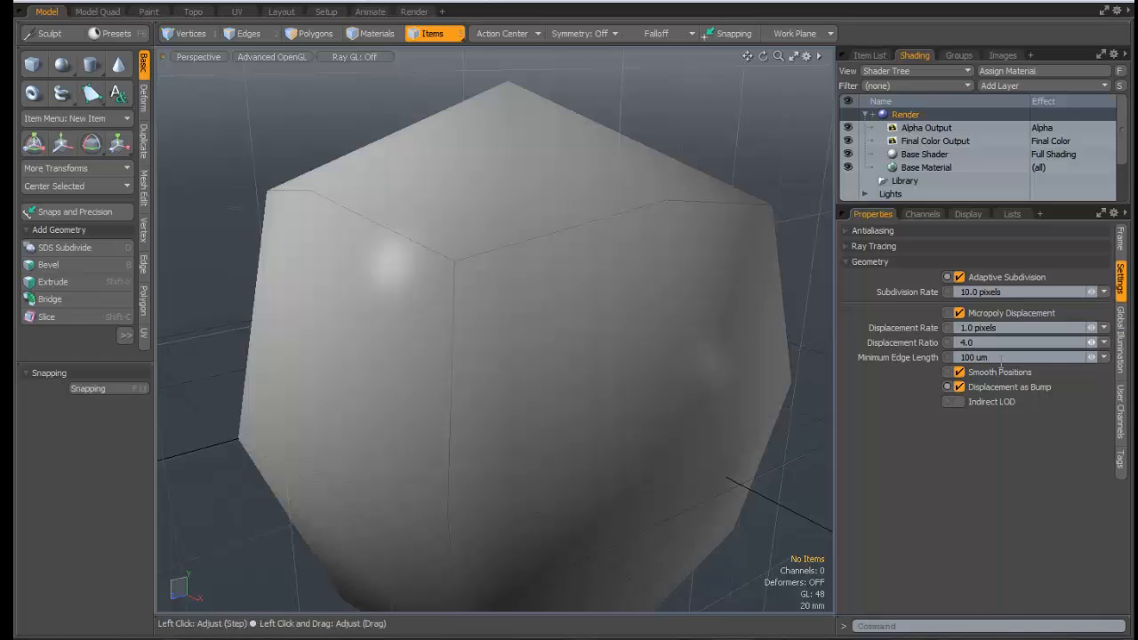
Try Indirect LOD on and back off, and Displacement as Bump off and back on
left_click(959, 402)
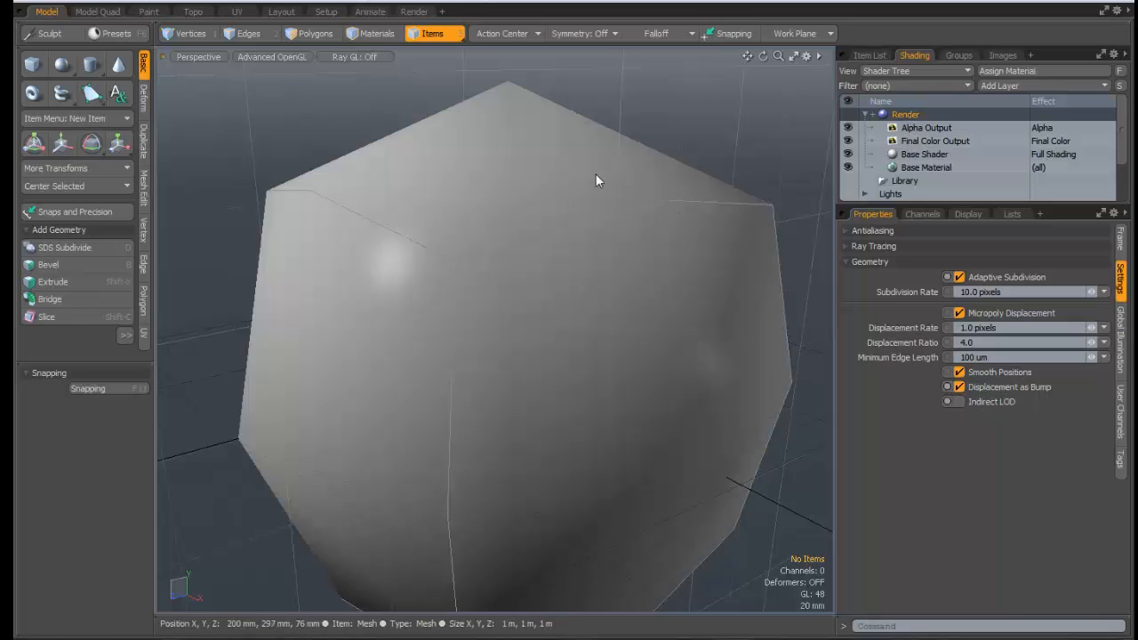
left_click(959, 402)
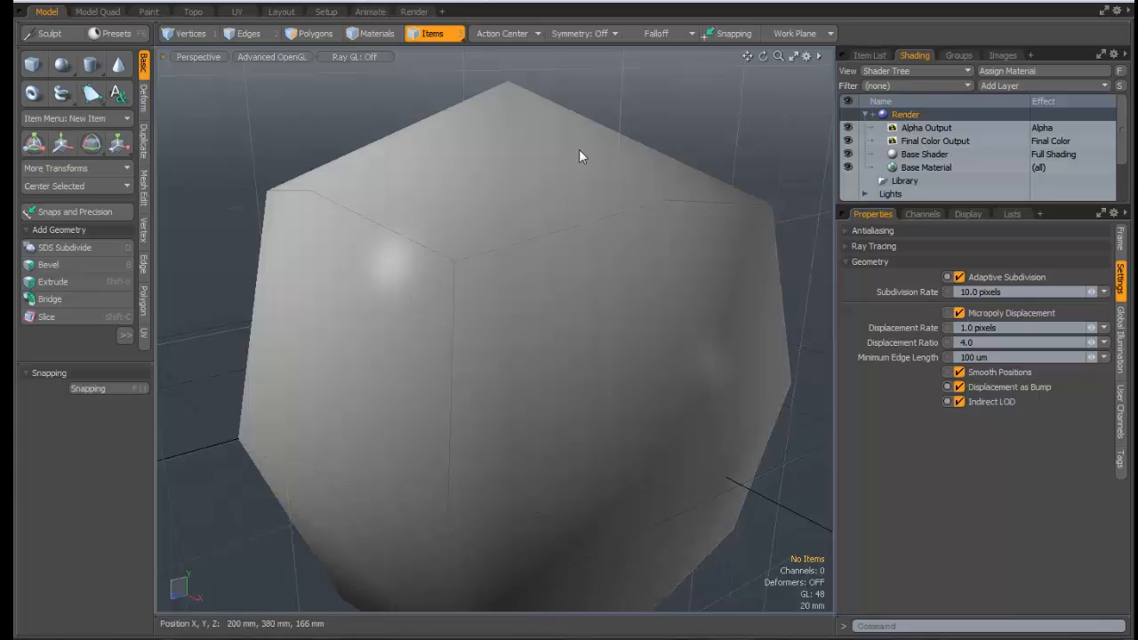
left_click(959, 402)
left_click(956, 387)
left_click(956, 388)
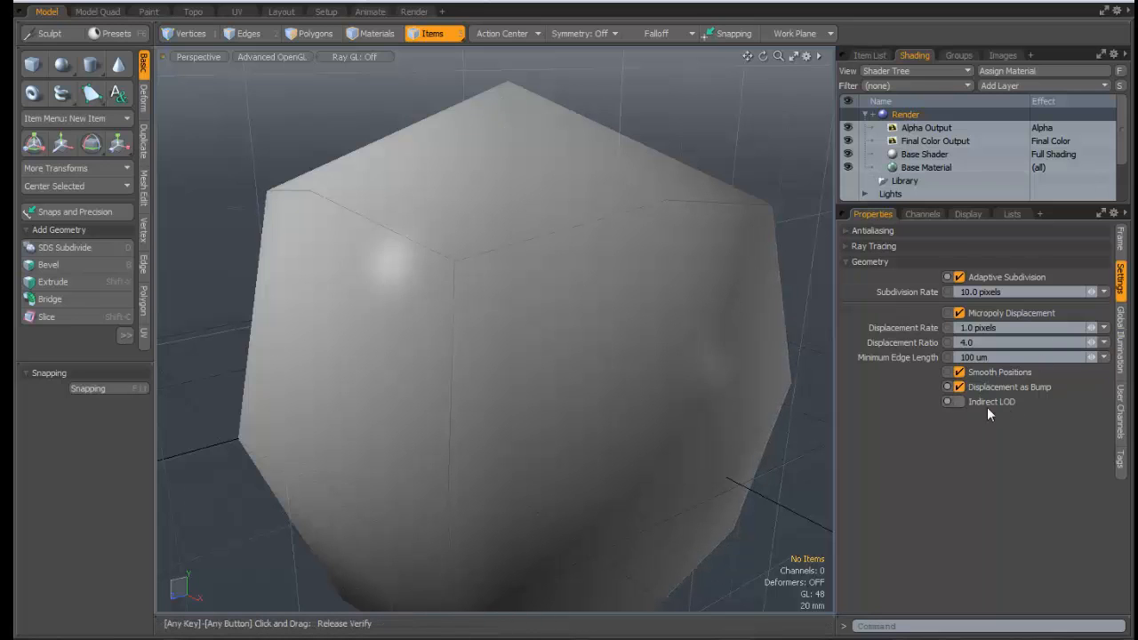
Review the Render item's Frame and geometry settings again, and open its Global Illumination settings
left_click(1121, 340)
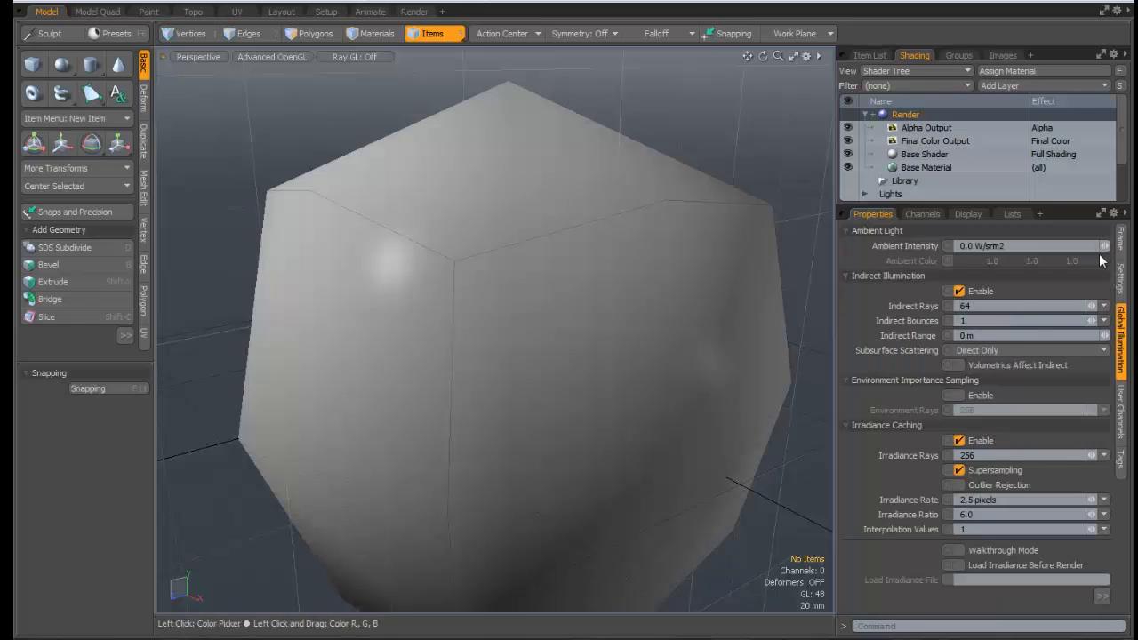
left_click(1121, 277)
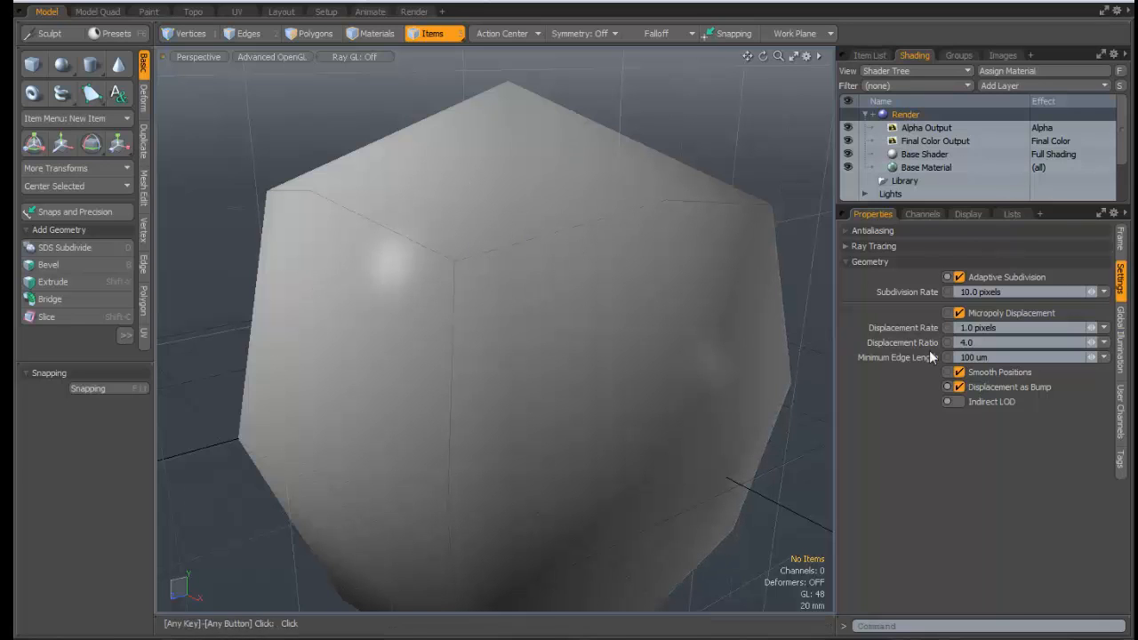
left_click(1120, 239)
left_click(1122, 270)
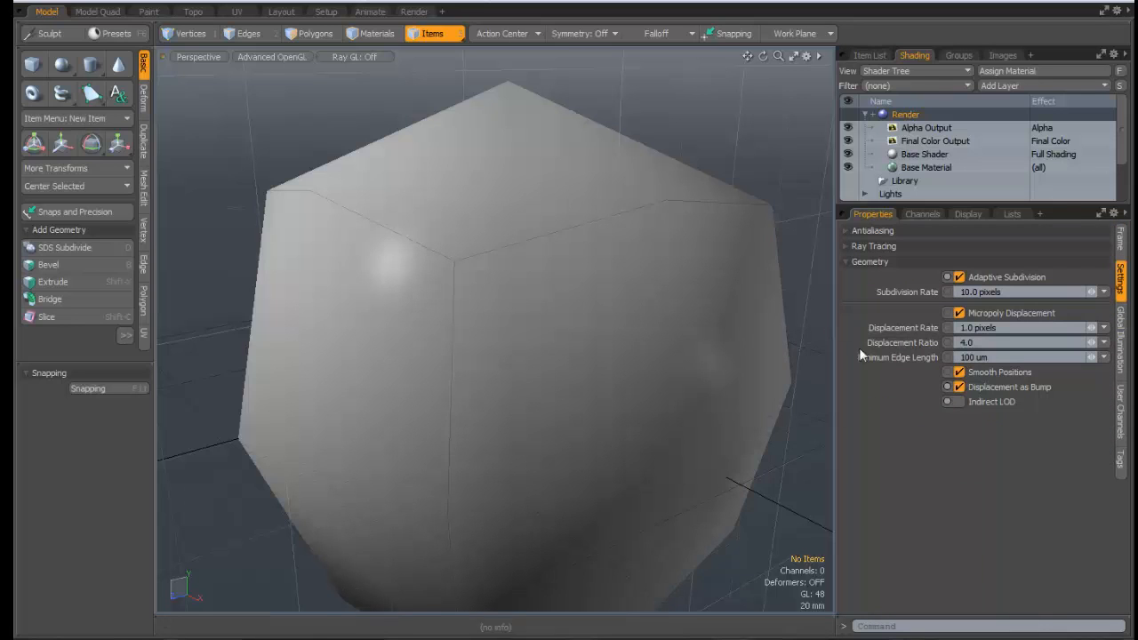
left_click(1121, 339)
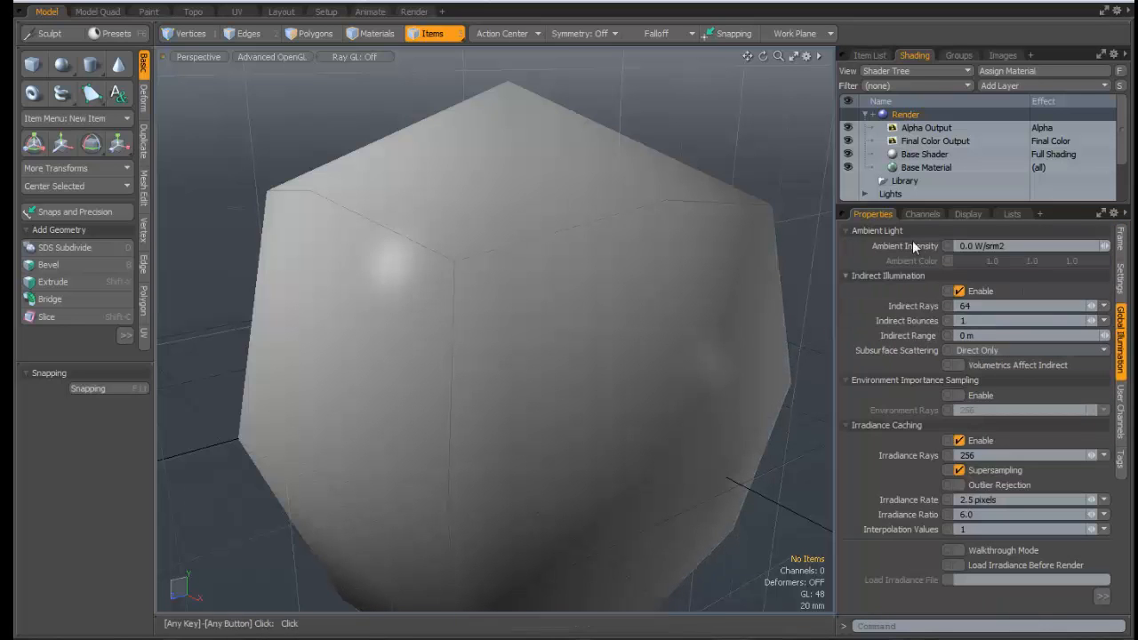